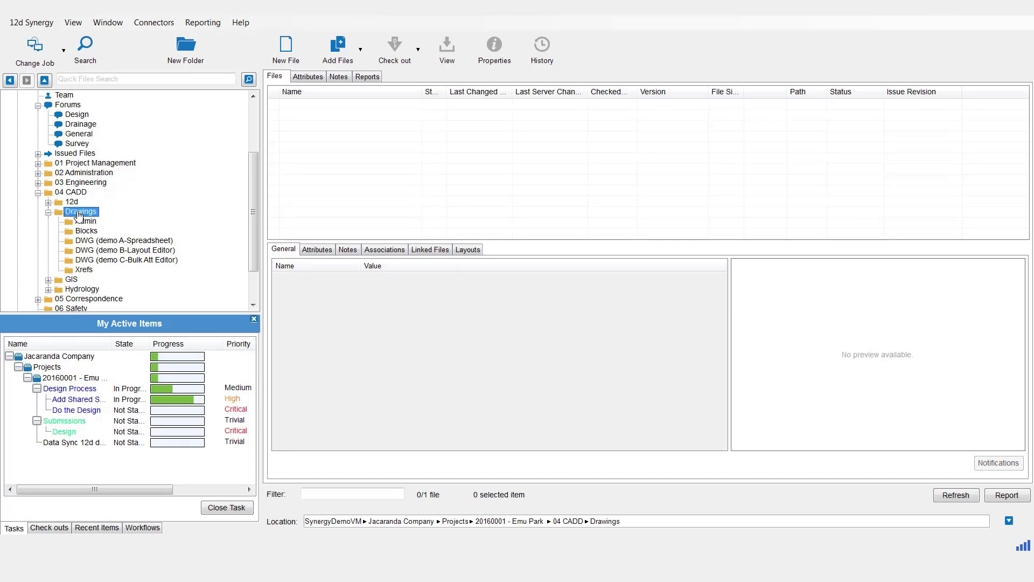
# Step: Create a new file in the Drawings folder from 06 CADD Templates/CAD/JACARANDA_template.dwt, as a .dwg drawing file
pyautogui.click(285, 52)
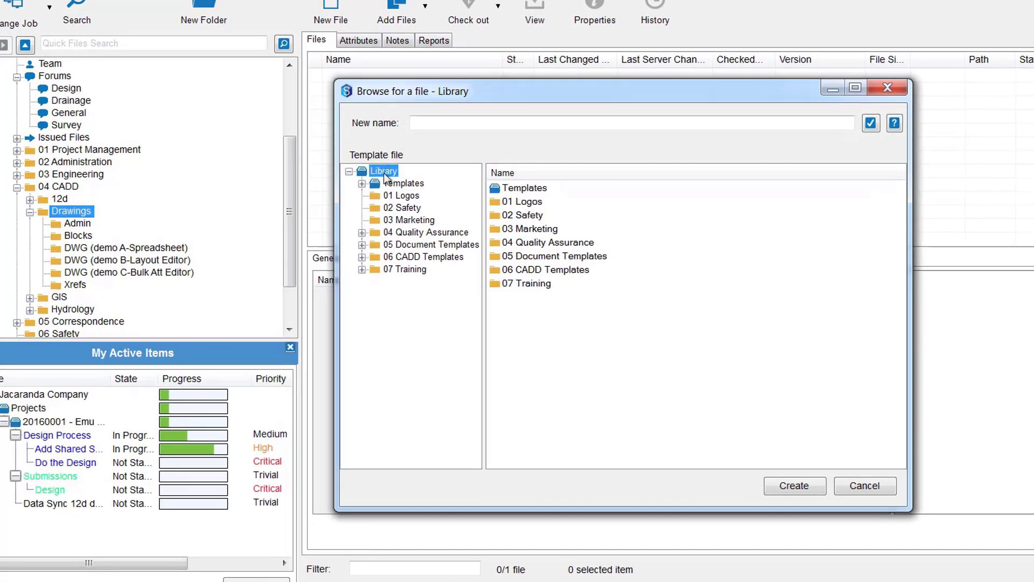
pyautogui.click(361, 257)
pyautogui.click(404, 281)
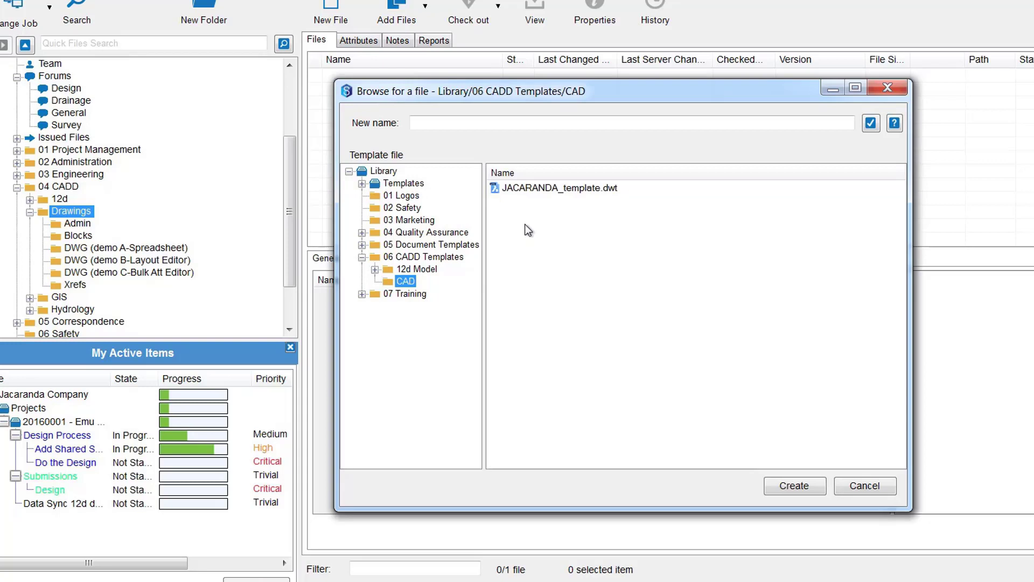
pyautogui.click(423, 123)
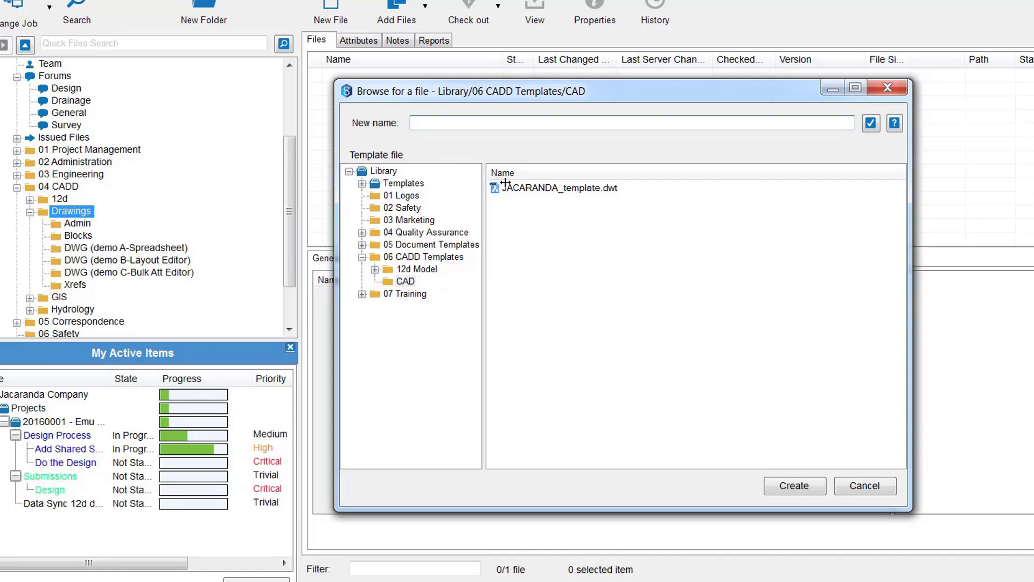
pyautogui.click(522, 189)
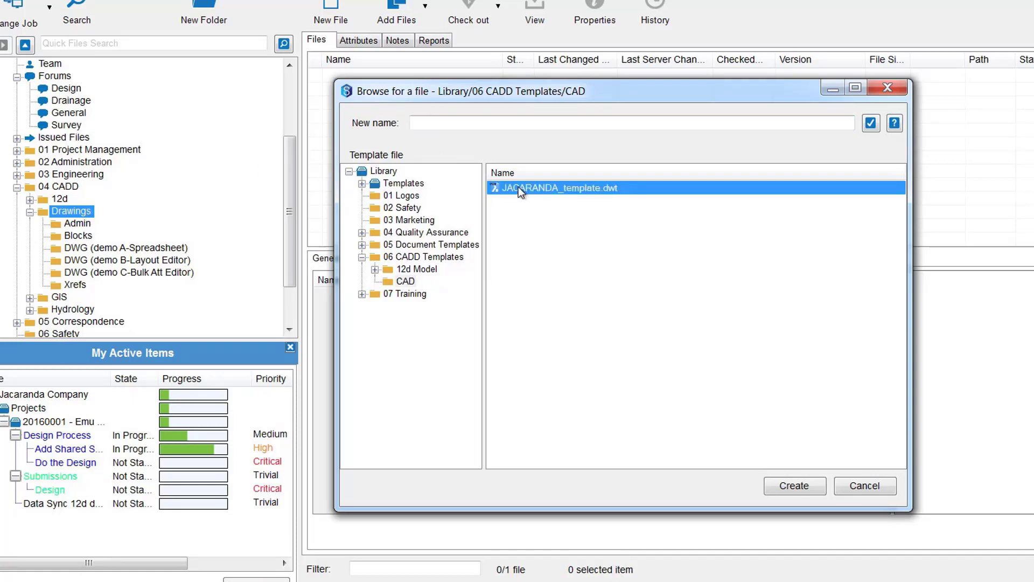
pyautogui.click(797, 487)
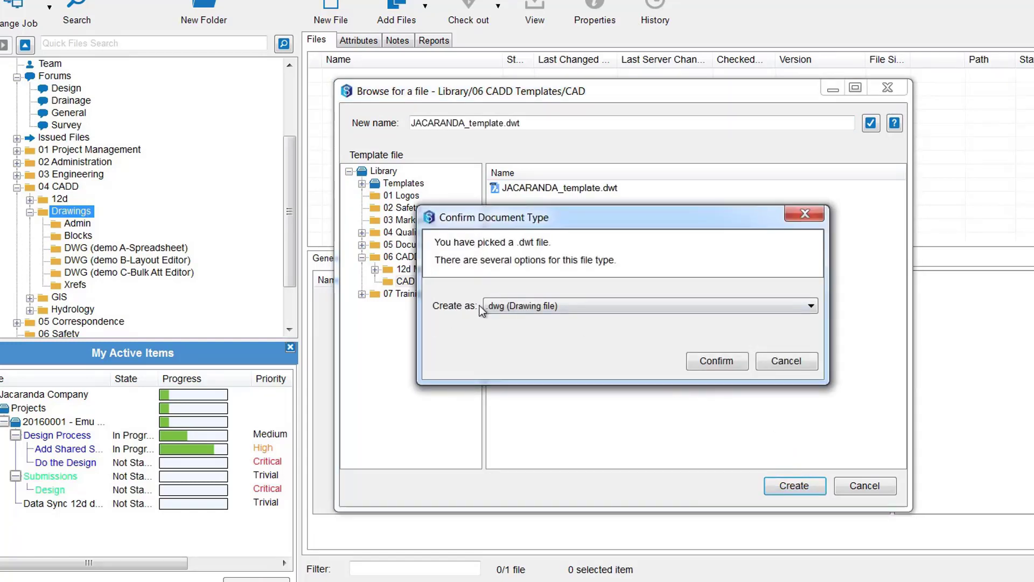
pyautogui.click(501, 305)
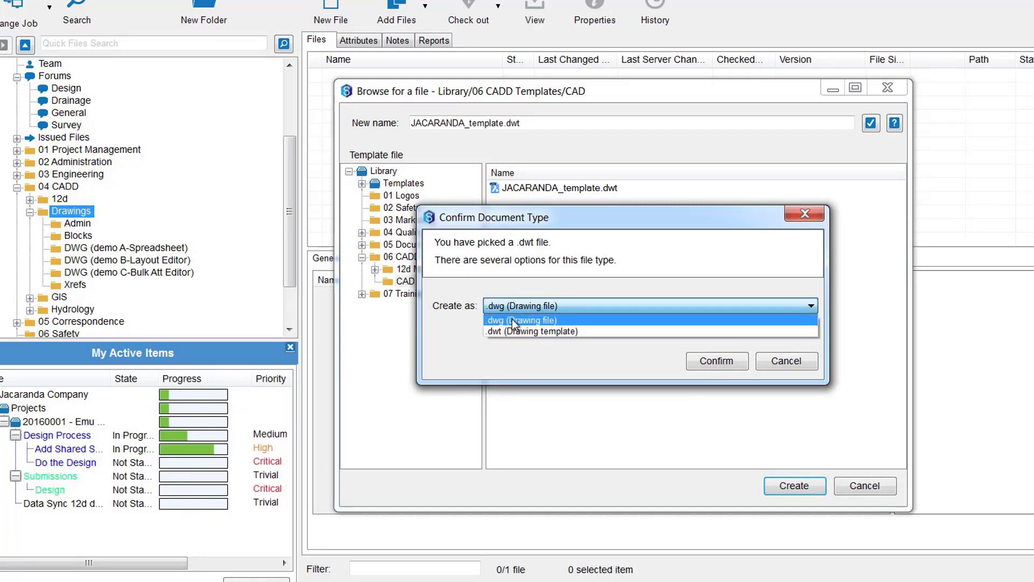
pyautogui.click(495, 320)
pyautogui.click(714, 361)
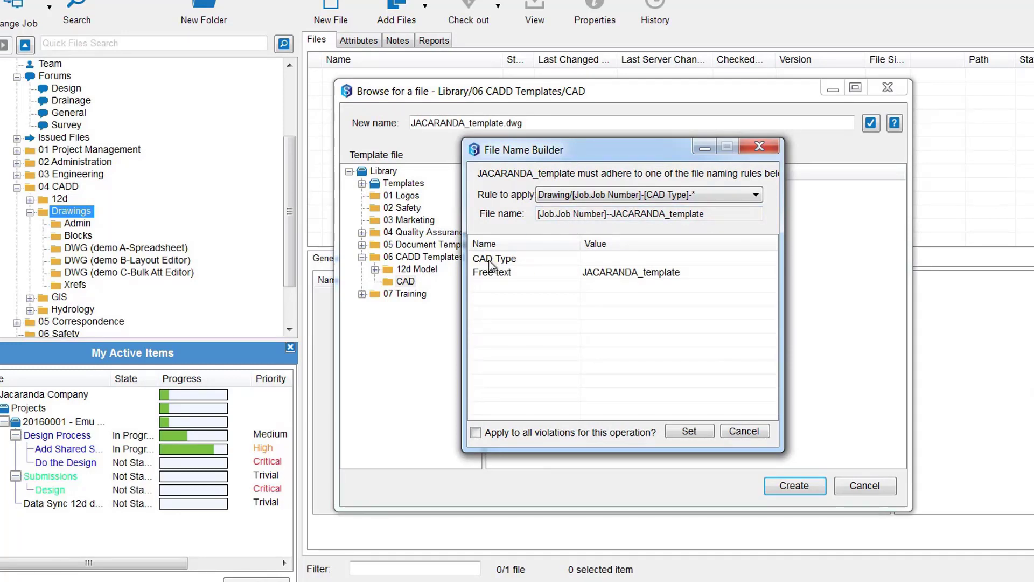
# Step: Build the file name with CAD Type General Arrangement [10-GA] and free text 010, and describe the change as New File
pyautogui.click(594, 262)
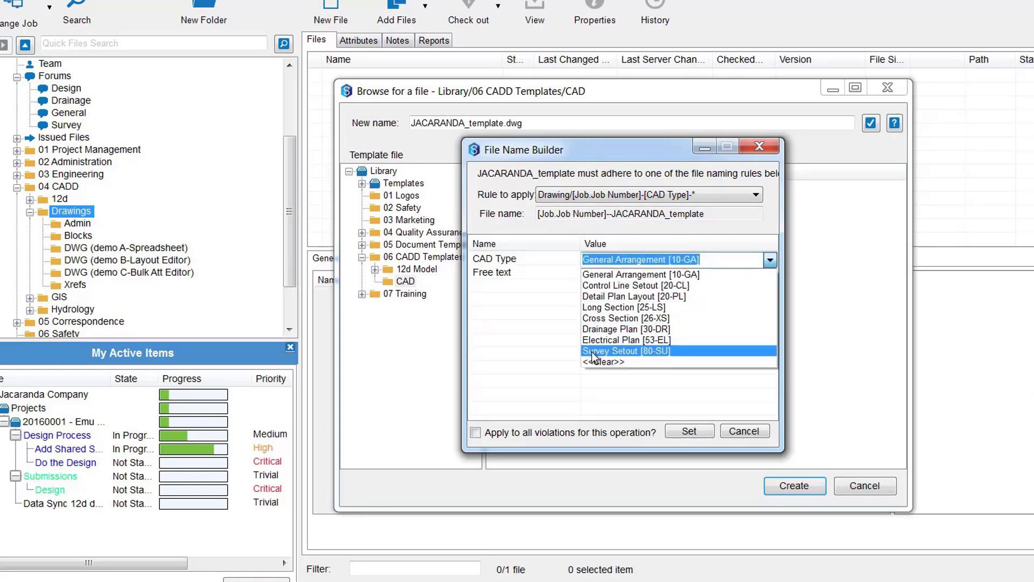
pyautogui.click(598, 272)
pyautogui.click(599, 272)
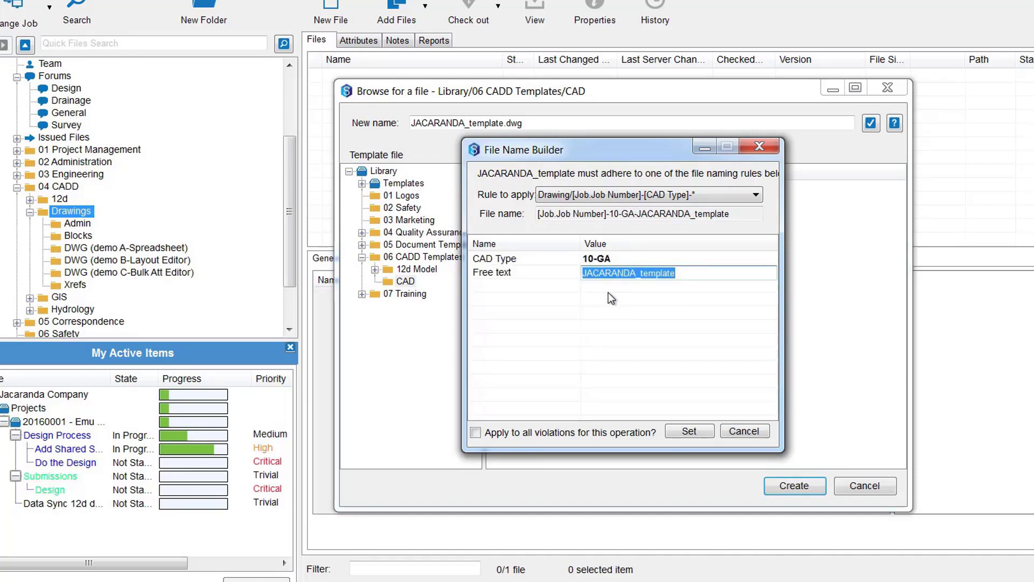
pyautogui.write('010')
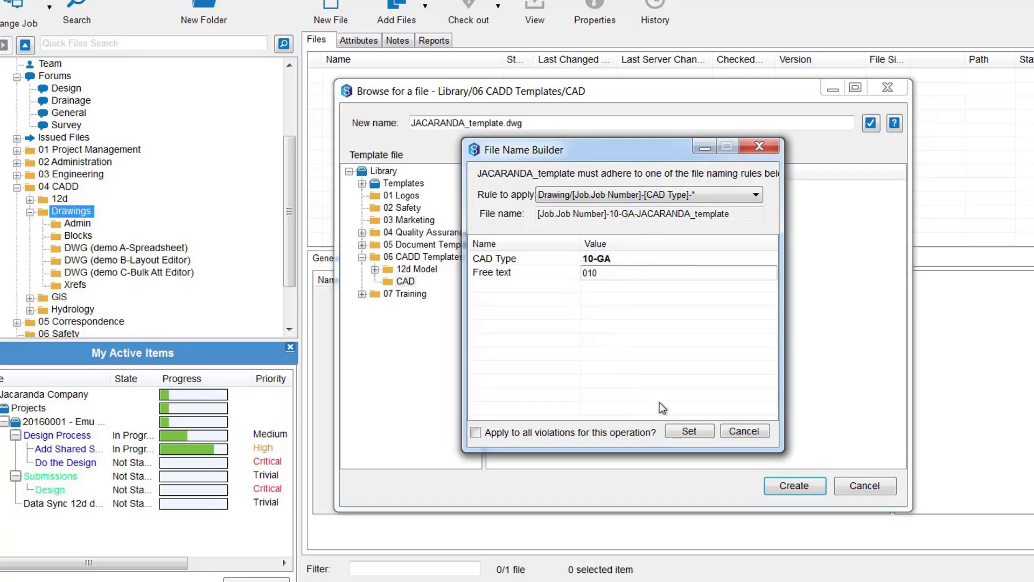
pyautogui.click(690, 431)
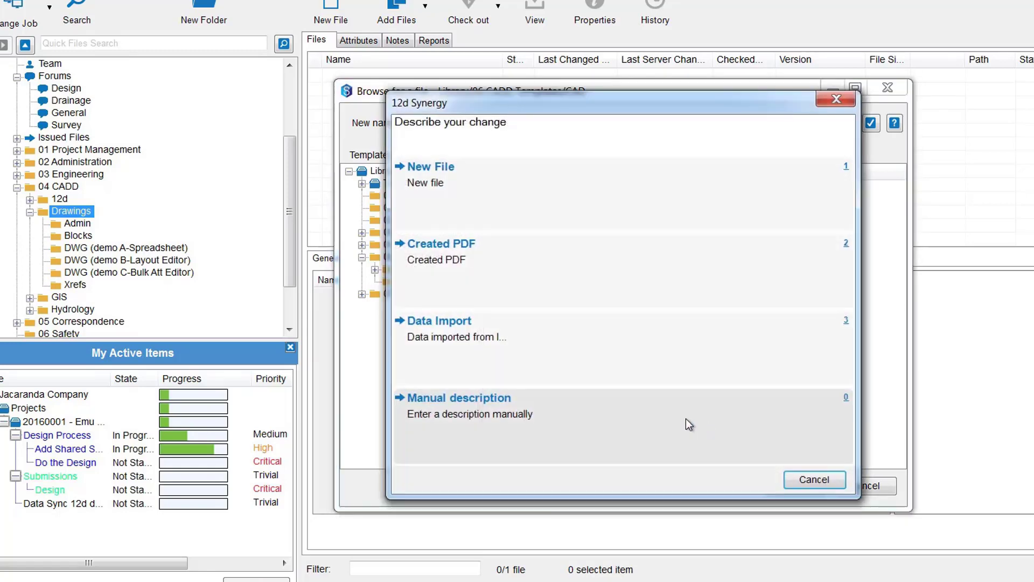
pyautogui.click(436, 187)
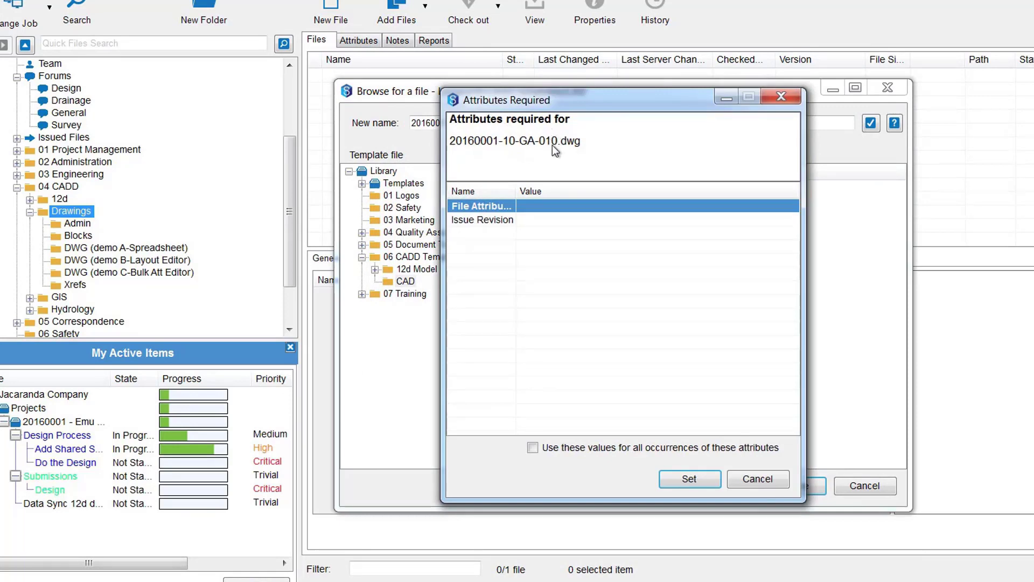
pyautogui.moveTo(516, 191); pyautogui.dragTo(549, 192)
pyautogui.click(574, 220)
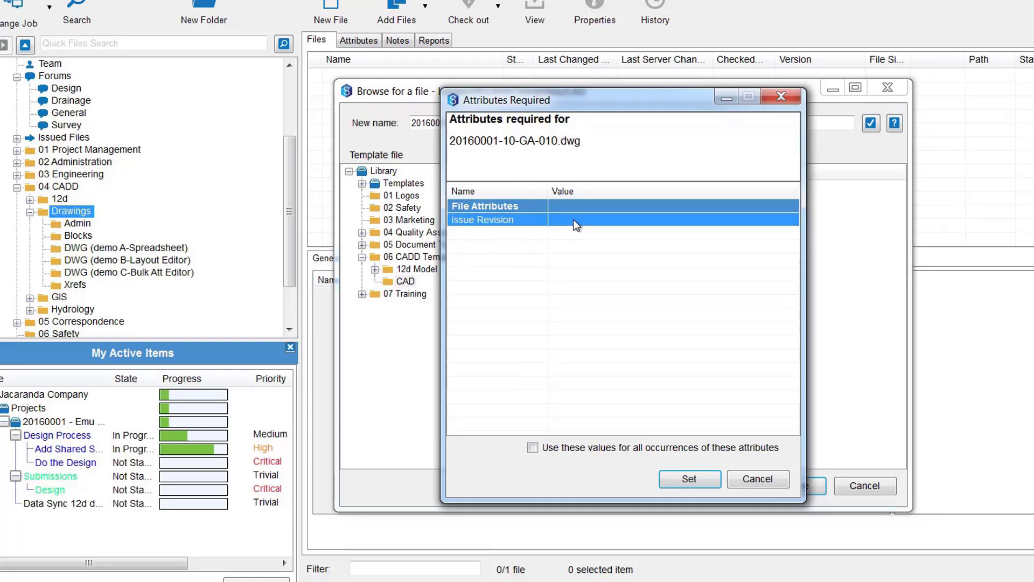
pyautogui.click(574, 220)
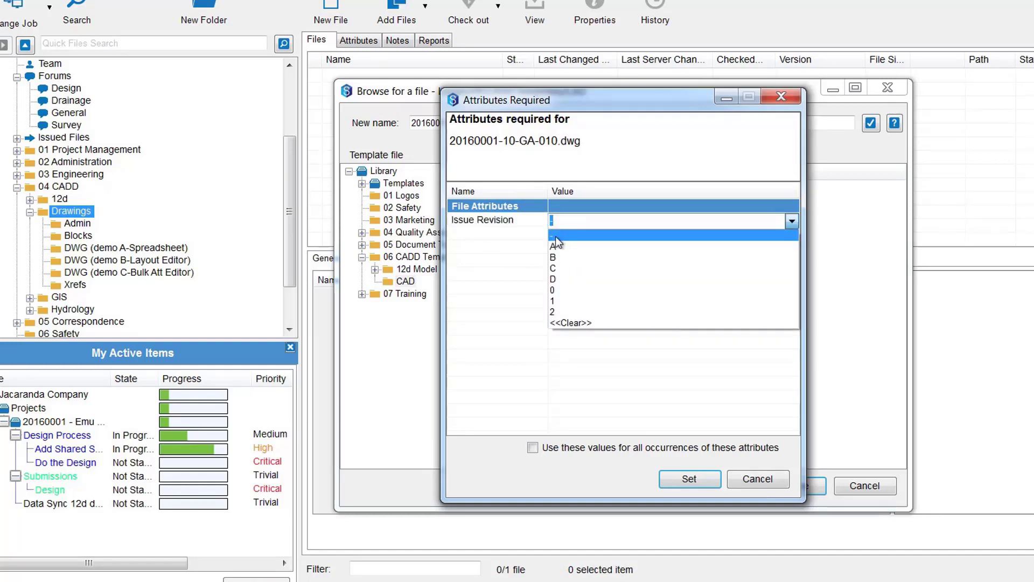
pyautogui.click(555, 236)
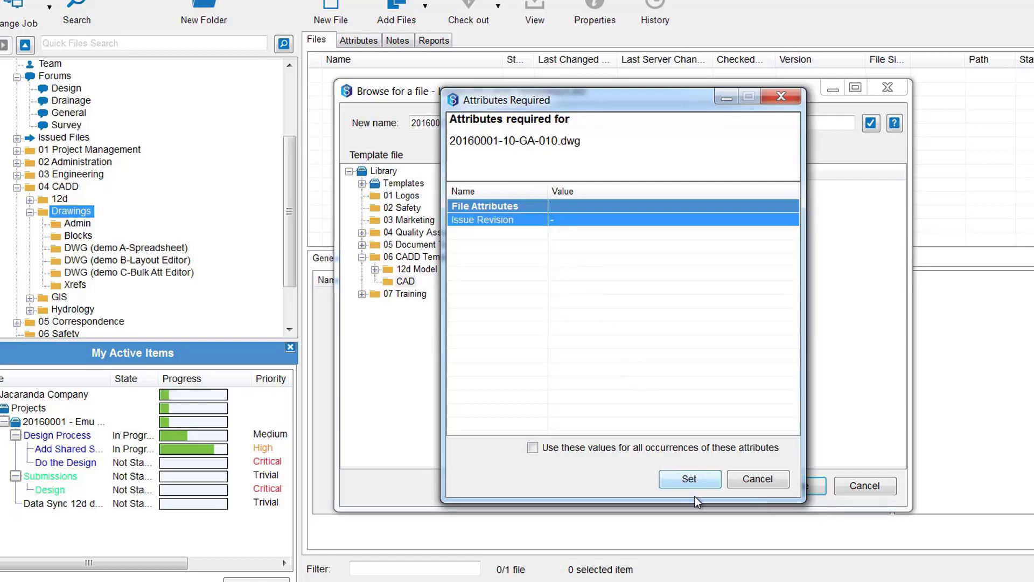
pyautogui.click(688, 478)
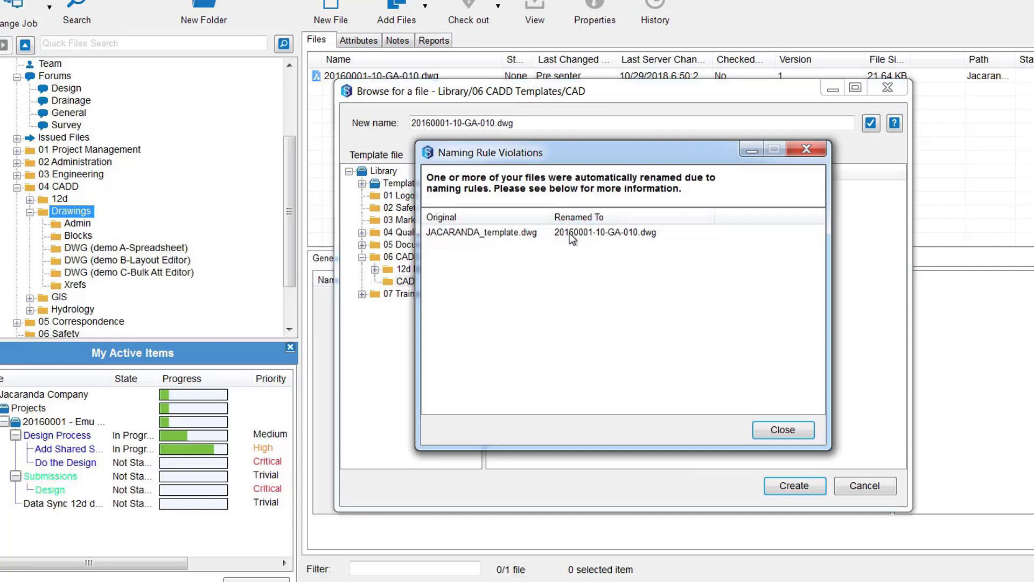
# Step: Dismiss the naming rule report, decline importing layout attributes, and check out the new drawing for editing
pyautogui.click(782, 430)
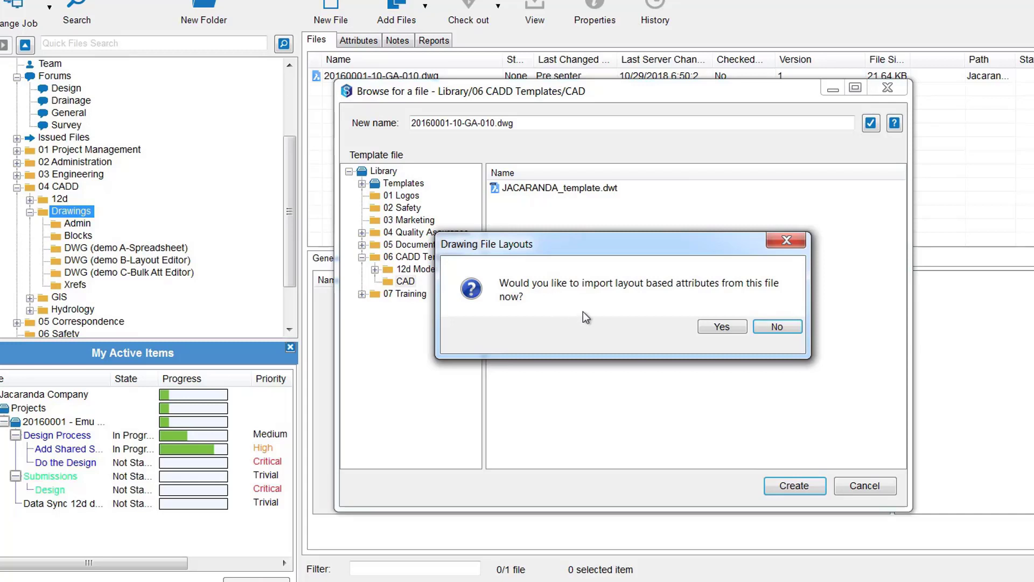
pyautogui.click(776, 326)
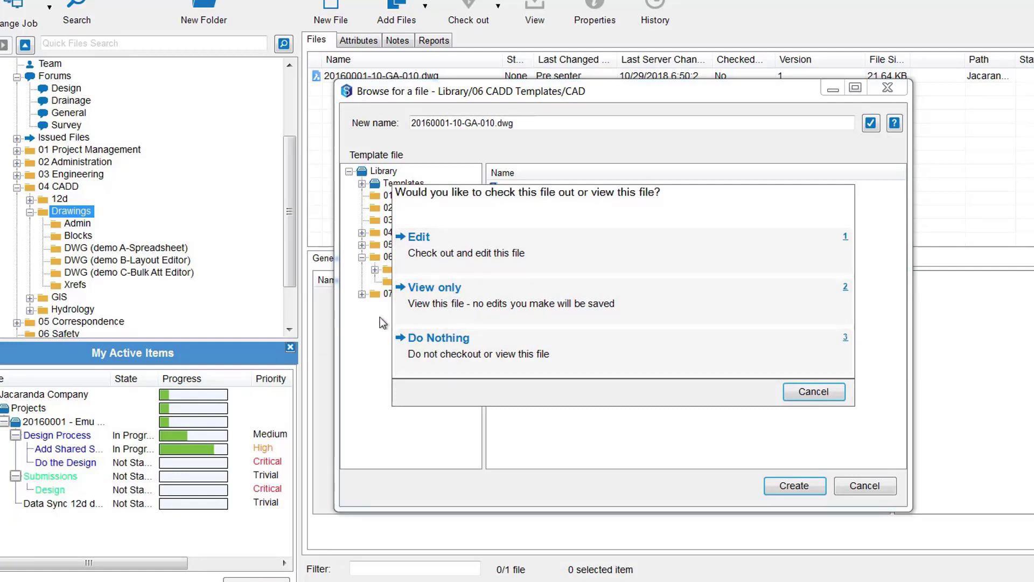
pyautogui.click(439, 254)
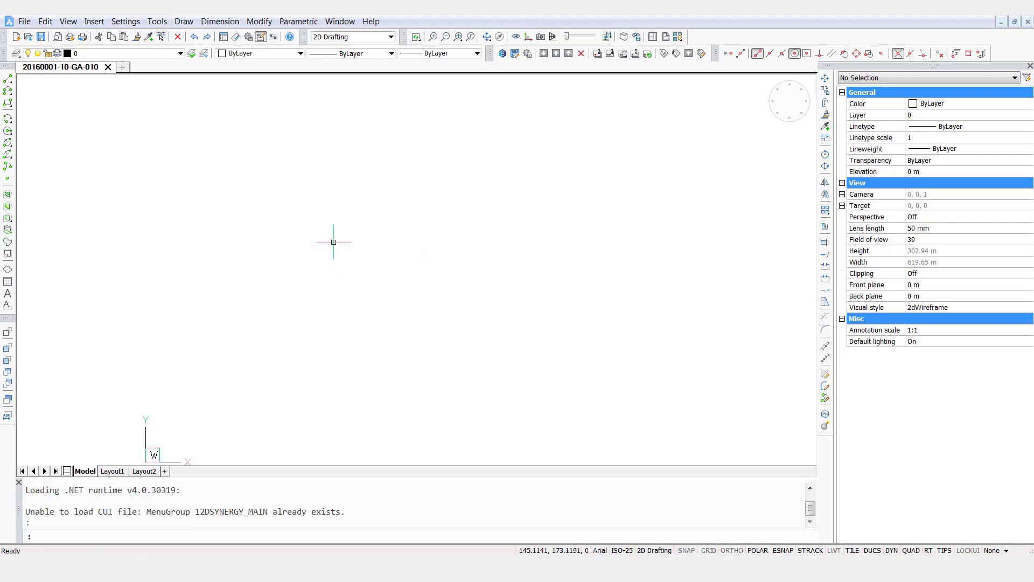
# Step: Undock the 12d Synergy toolbar and float it over the drawing area
pyautogui.moveTo(489, 56); pyautogui.dragTo(509, 109)
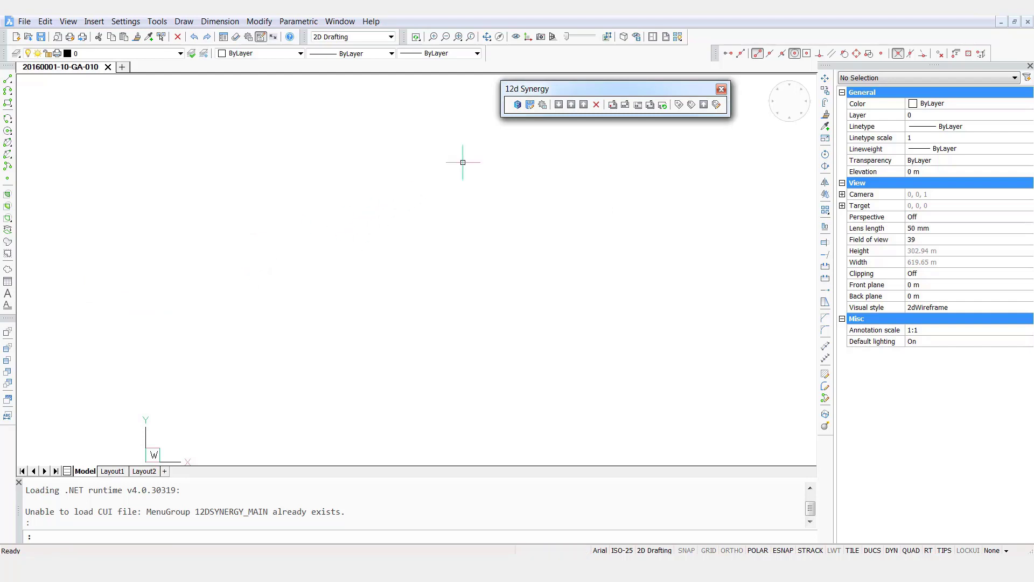
pyautogui.rightClick(623, 106)
pyautogui.press('Escape')
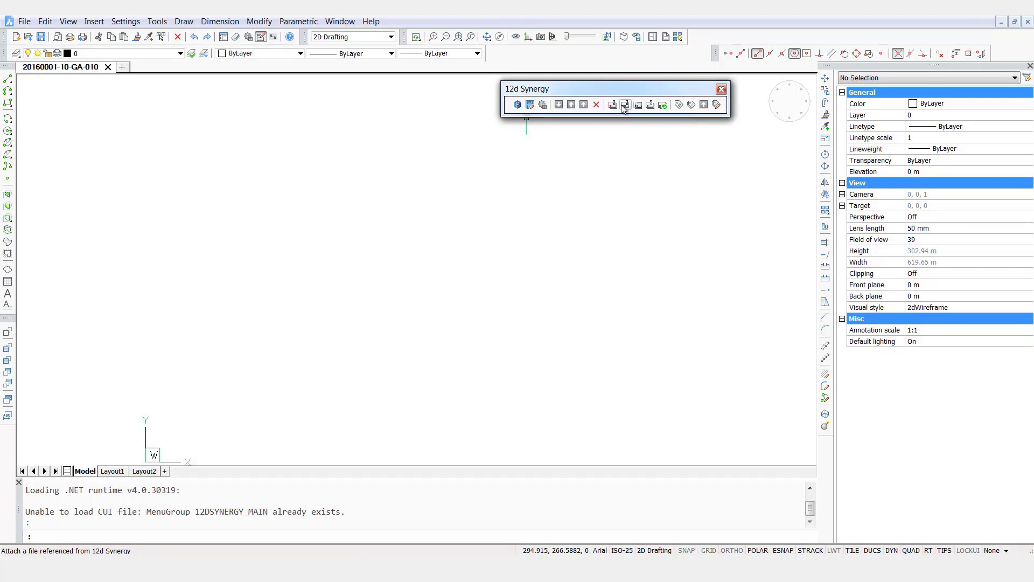
# Step: Choose 20160001-XR-CL-CONTROL.dwg, 20160001-XR-PL-DESIGN.dwg and 20160001-XR-SU-SURVEY.dwg from the project's Xrefs folder for 12d Synergy xref attachment
pyautogui.click(623, 106)
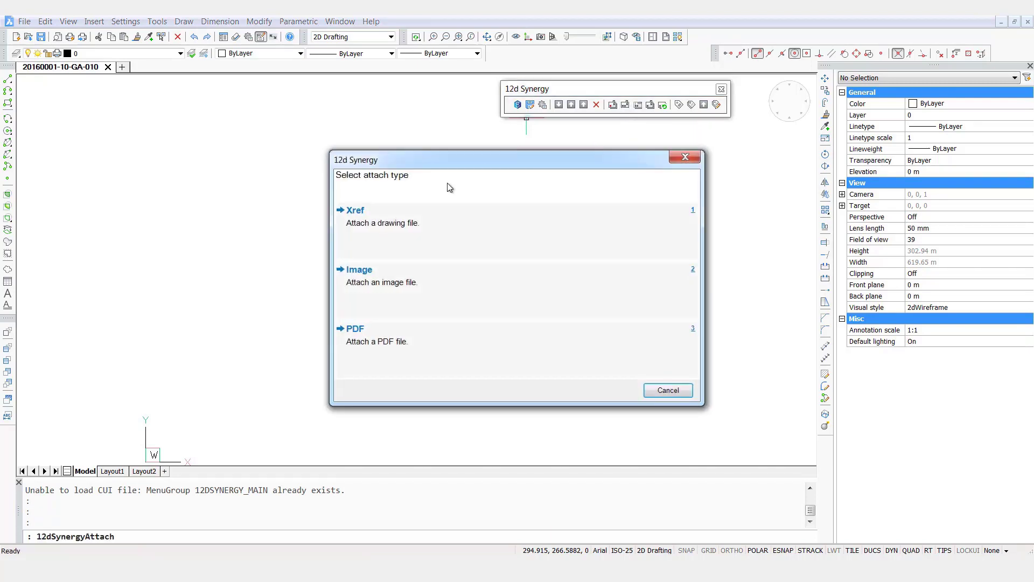
pyautogui.click(350, 229)
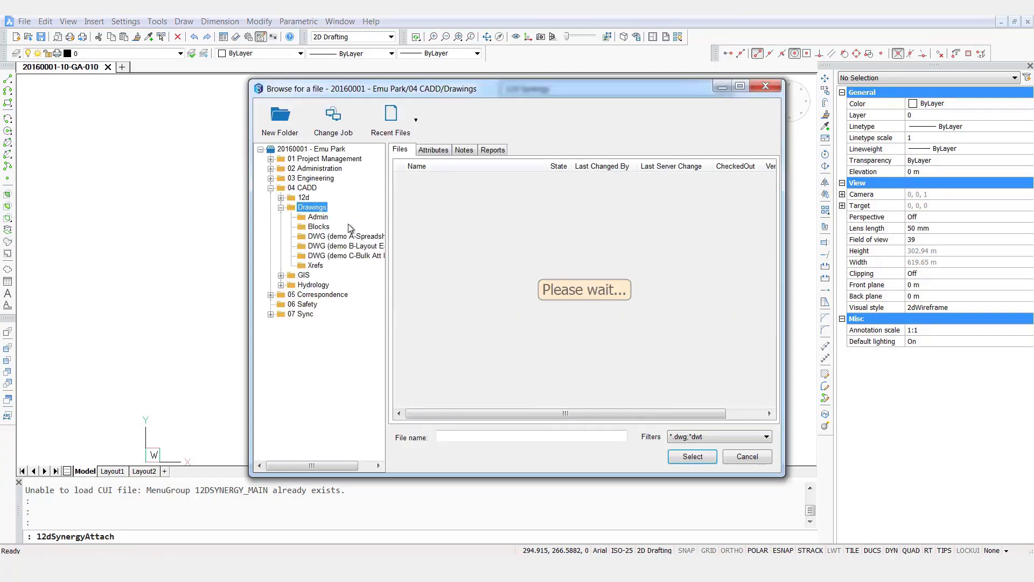
pyautogui.click(315, 266)
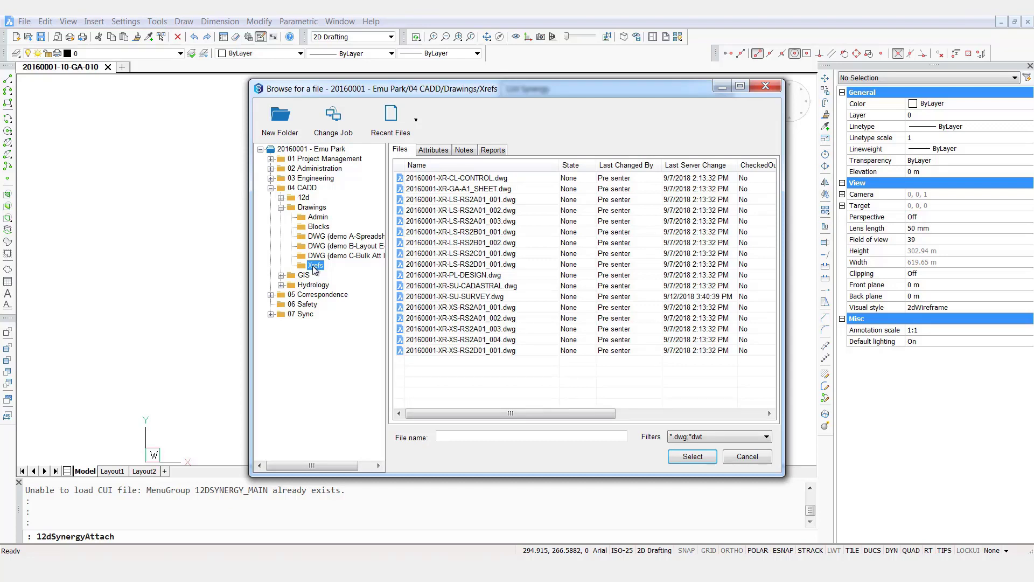
pyautogui.click(470, 180)
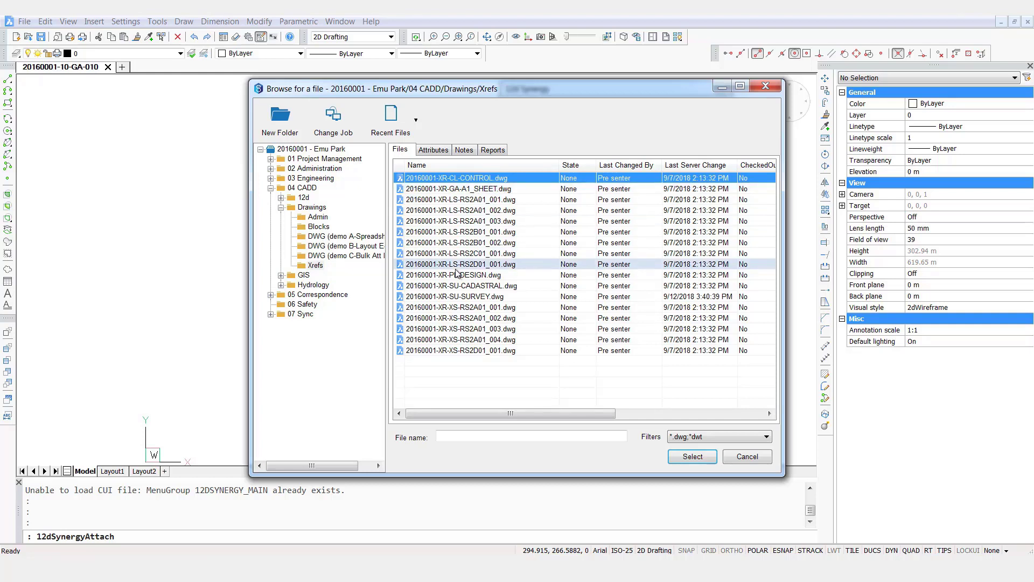
pyautogui.keyDown('ctrl'); pyautogui.click(475, 275); pyautogui.keyUp('ctrl')
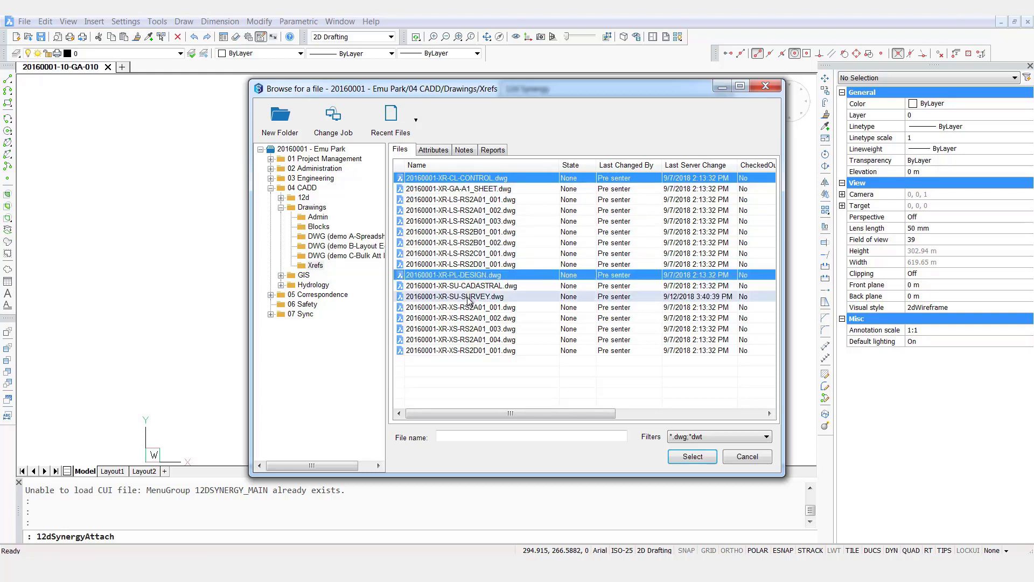
pyautogui.keyDown('ctrl'); pyautogui.click(482, 297); pyautogui.keyUp('ctrl')
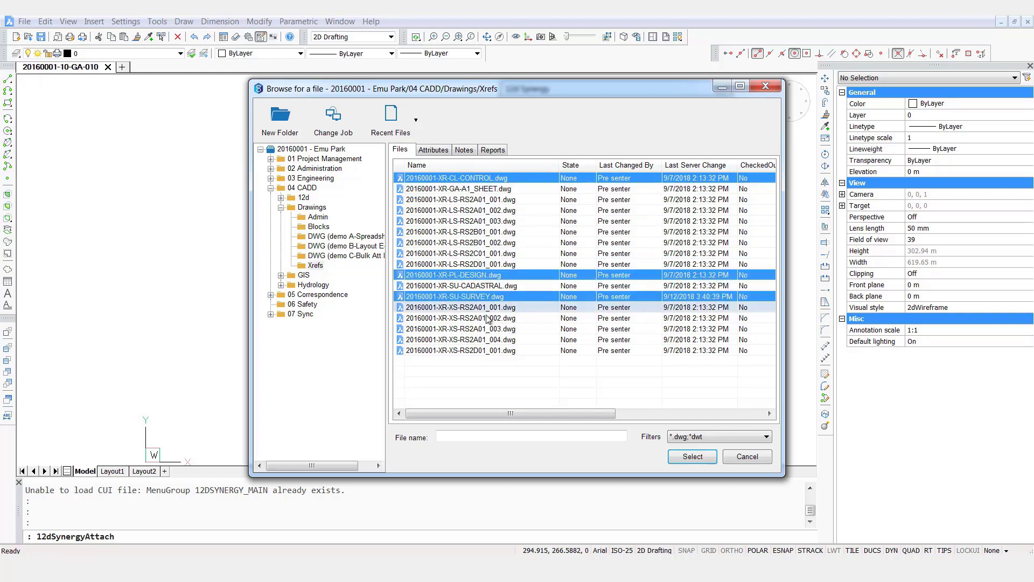
pyautogui.click(686, 465)
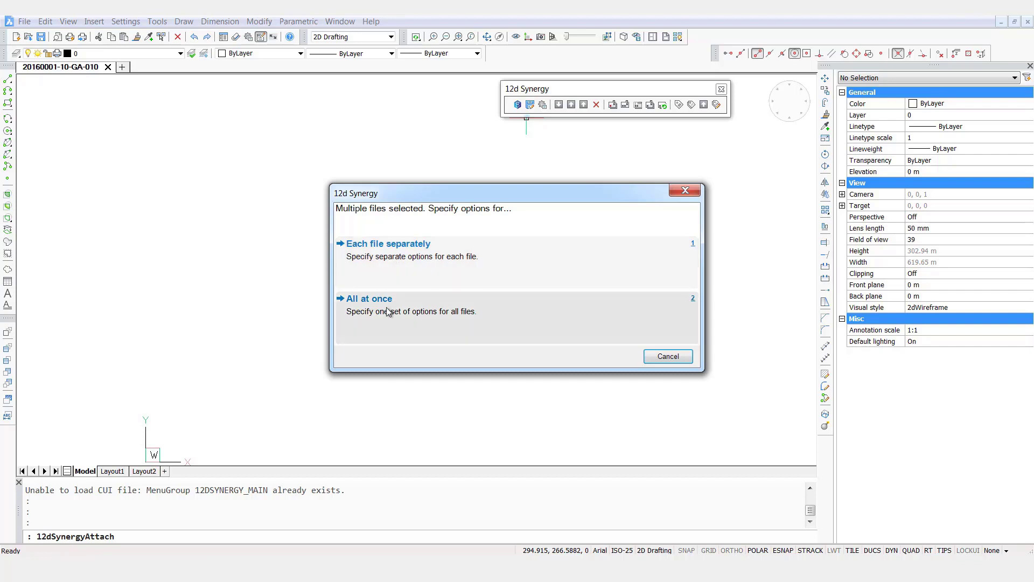
# Step: Attach all chosen xrefs at once as overlays, with insertion point 0,0,0, scale 1 and rotation 0
pyautogui.click(360, 316)
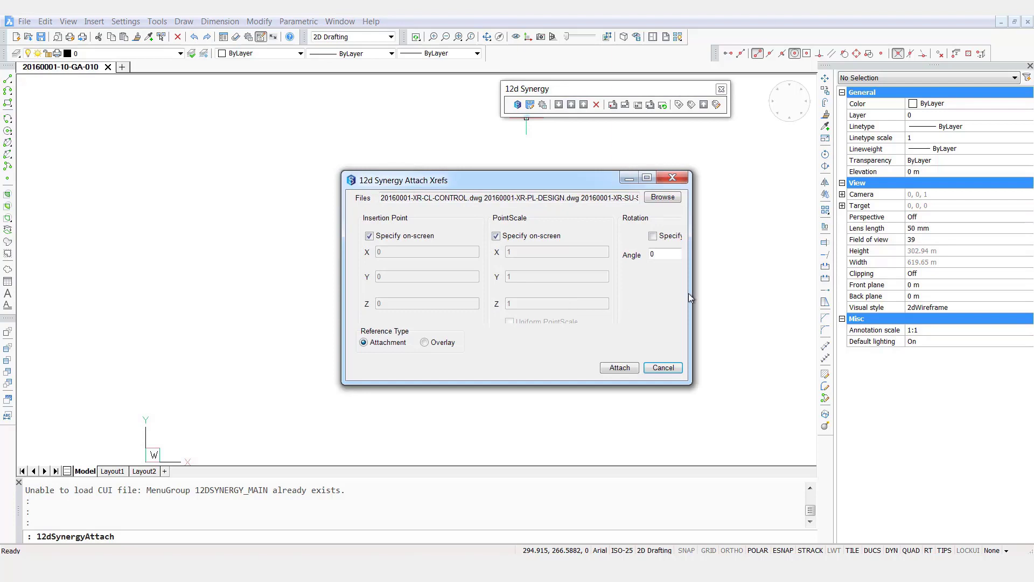
pyautogui.moveTo(690, 293); pyautogui.dragTo(832, 317)
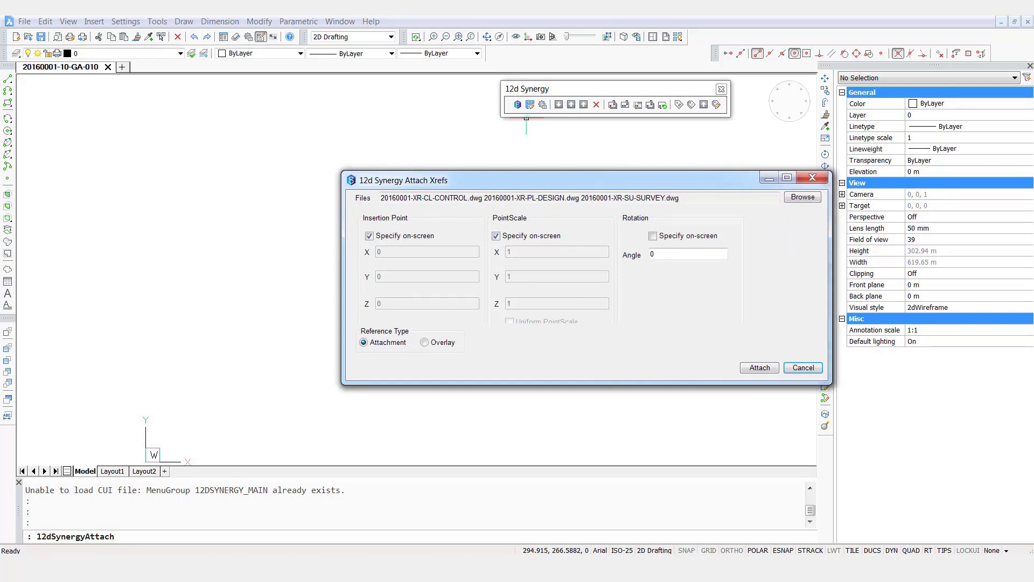
pyautogui.click(370, 236)
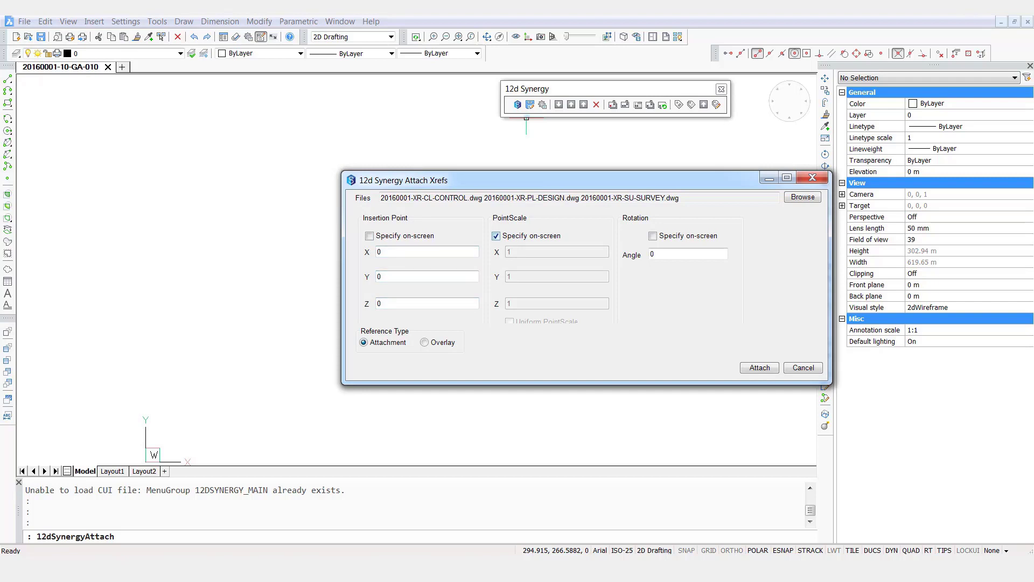
pyautogui.click(496, 236)
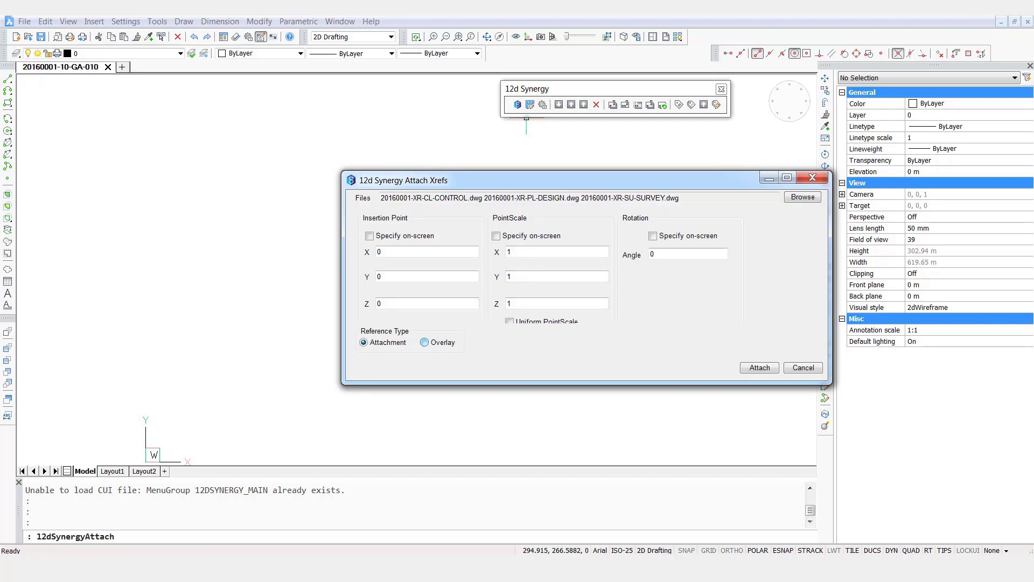
pyautogui.click(425, 342)
pyautogui.click(757, 369)
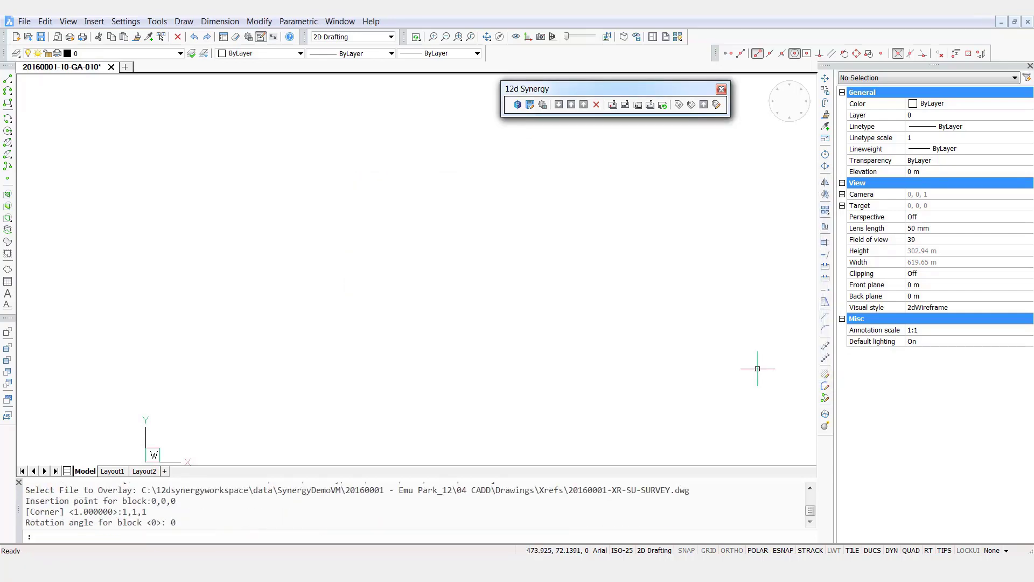
# Step: Zoom to the drawing extents, then closer to examine the road layout in the attached xrefs
pyautogui.write('z')
pyautogui.press('Return')
pyautogui.write('e')
pyautogui.press('Return')
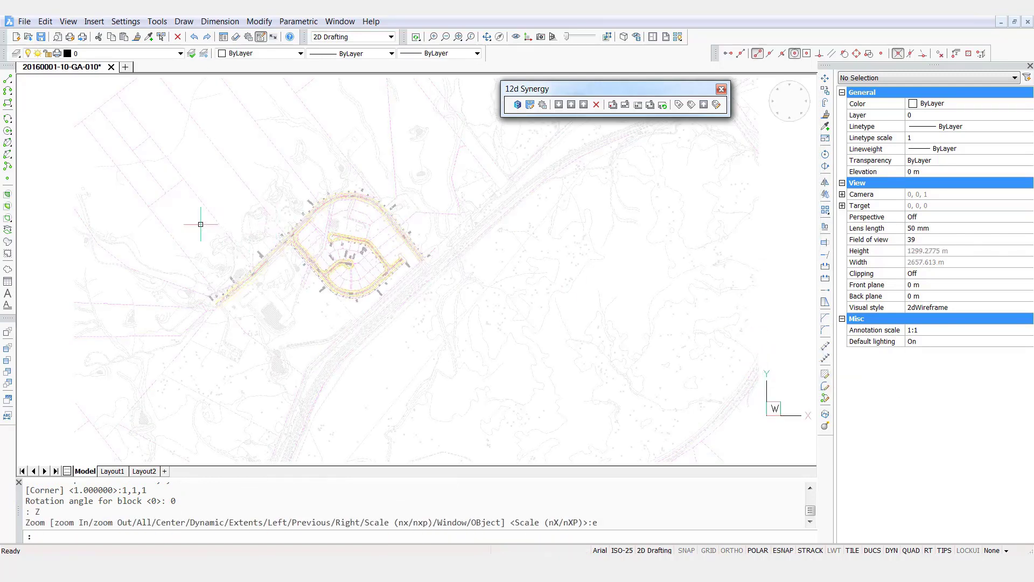
pyautogui.scroll(3, 201, 224)
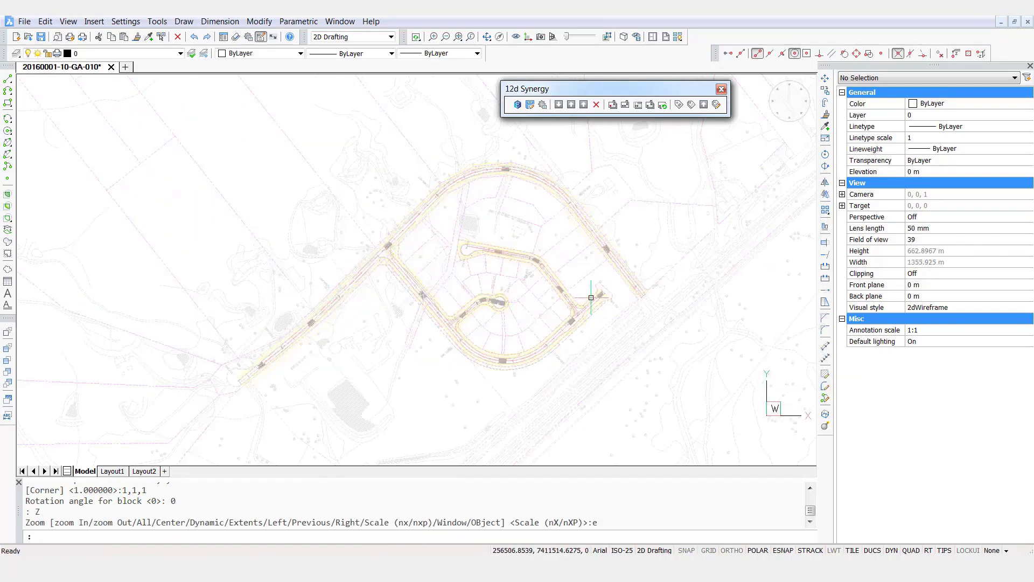
# Step: On Layout1, choose scale_1-1000.dwg from the project's Drawings/Blocks folder for 12d Synergy block insertion
pyautogui.moveTo(479, 283)
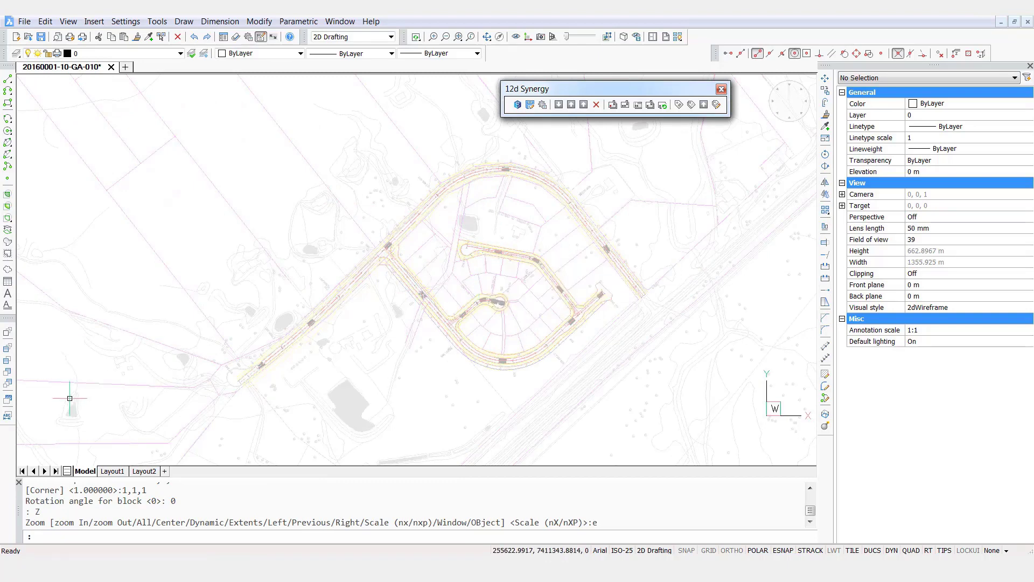
pyautogui.click(112, 471)
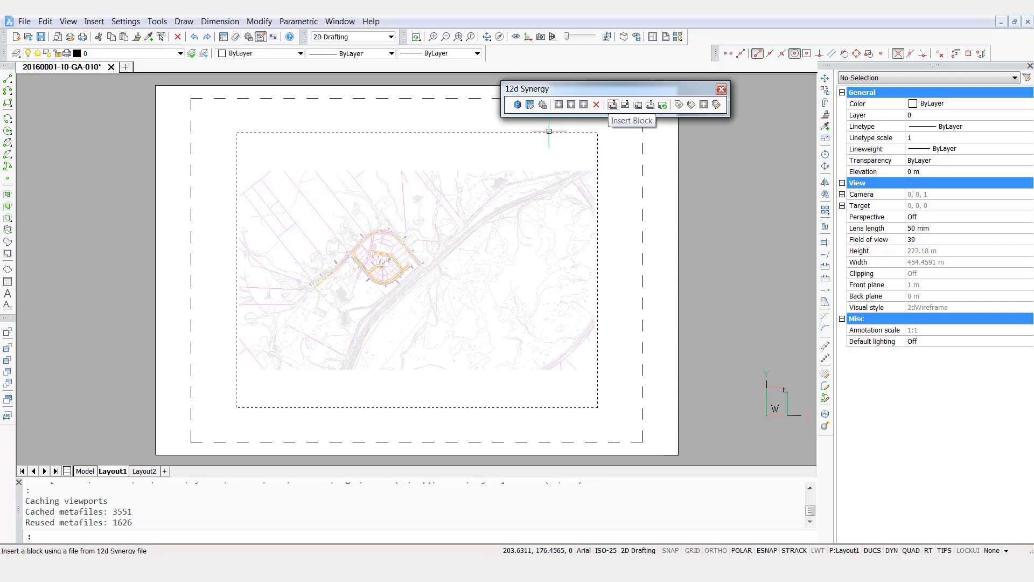
pyautogui.click(613, 104)
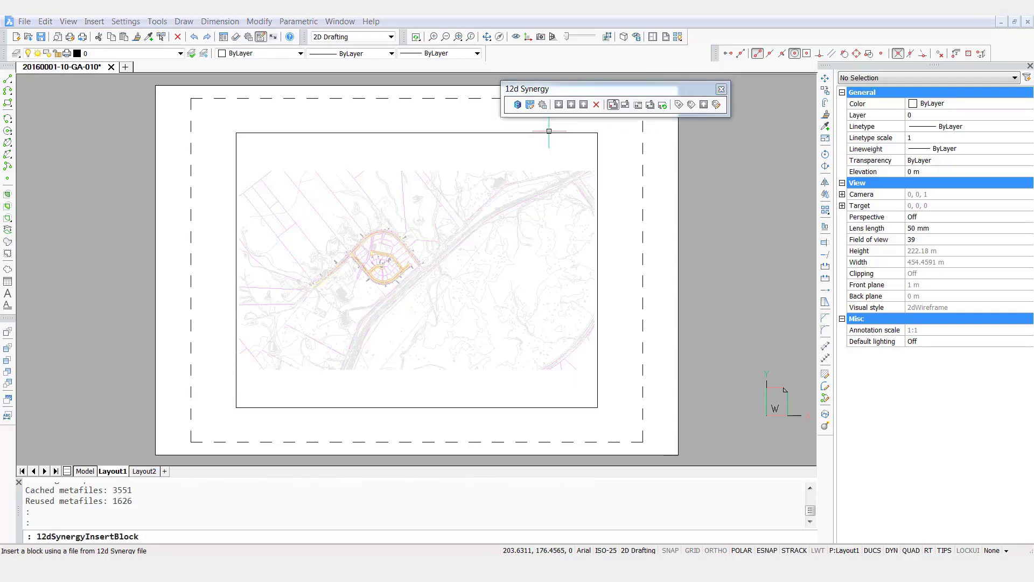
pyautogui.click(318, 226)
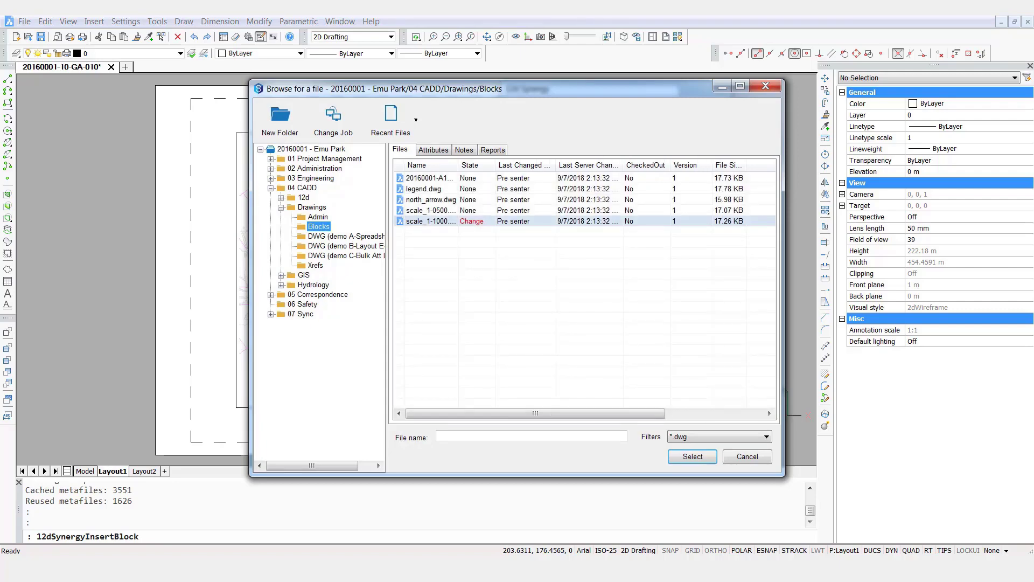
pyautogui.click(431, 222)
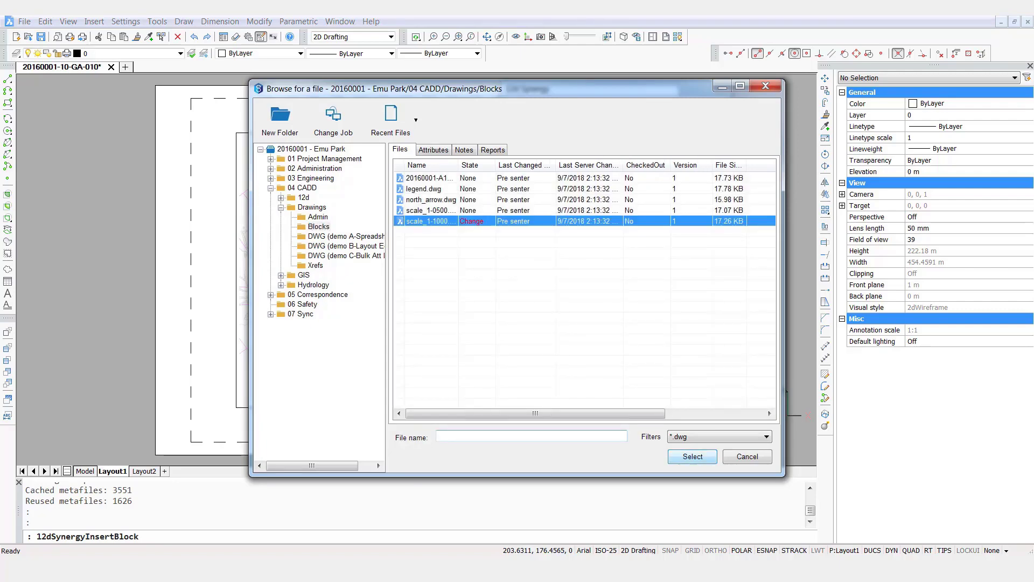
pyautogui.click(693, 456)
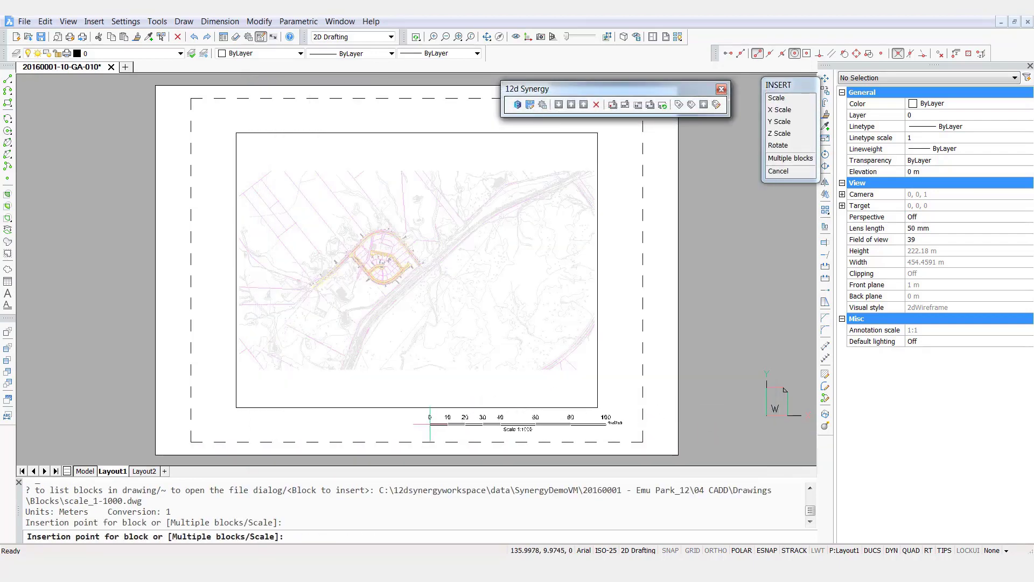
# Step: Place the 1:1000 scale bar just below the viewport's lower edge with scale 1 and rotation 0
pyautogui.click(431, 424)
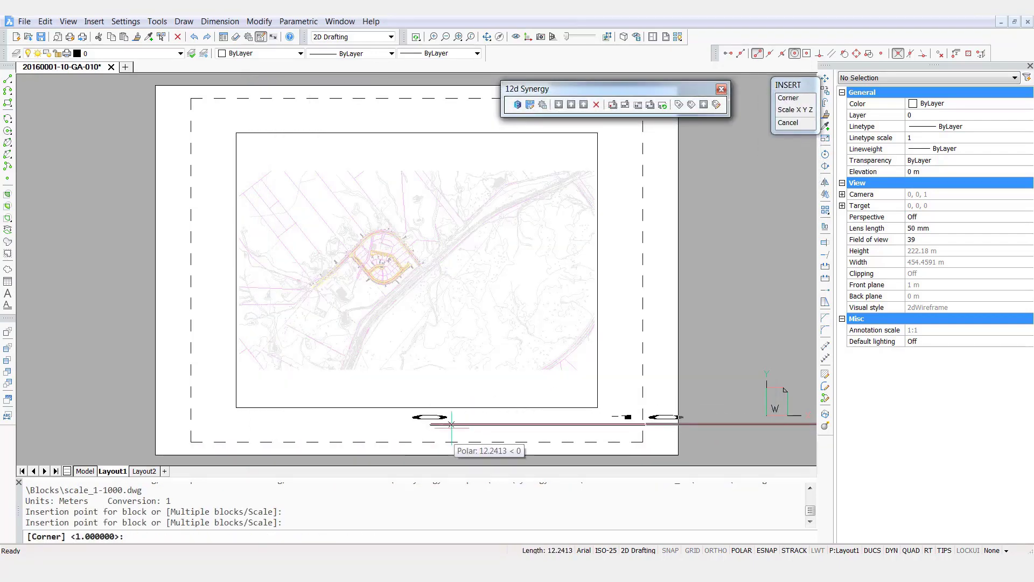
pyautogui.press('Return')
pyautogui.press('Return')
pyautogui.press('Return')
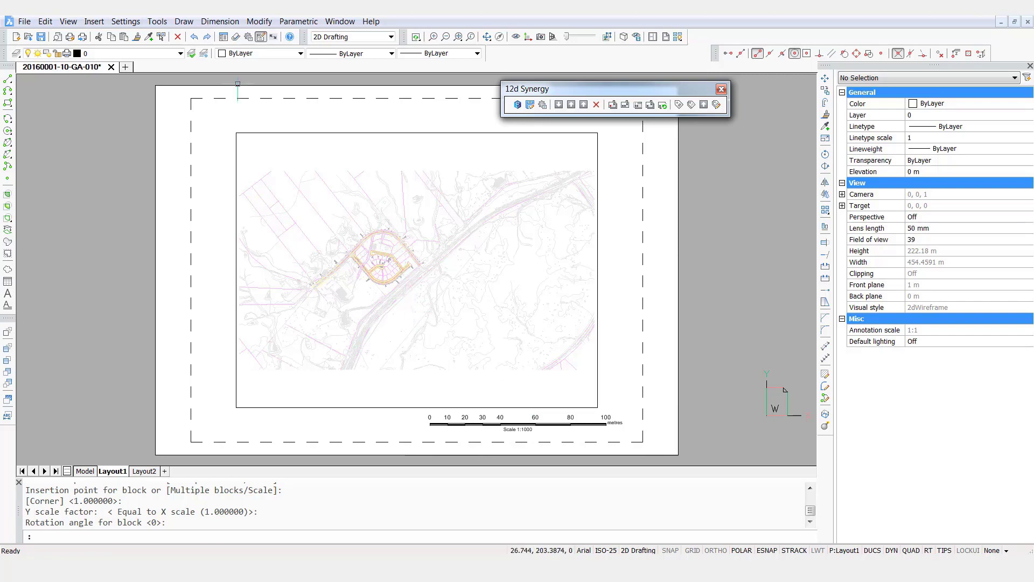
# Step: Save the drawing and start its 12d Synergy check-in with a manual change description
pyautogui.click(40, 37)
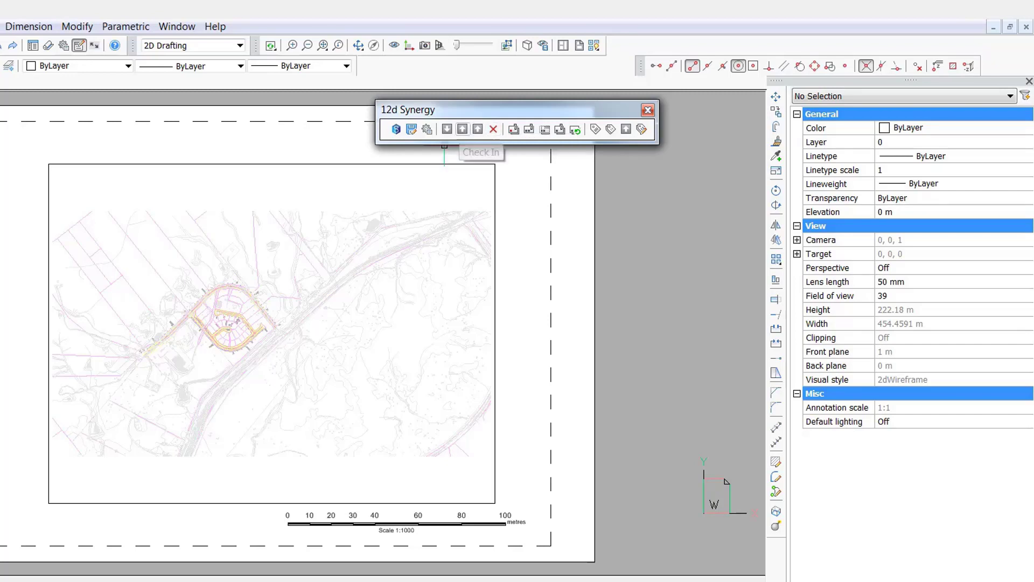
pyautogui.click(462, 129)
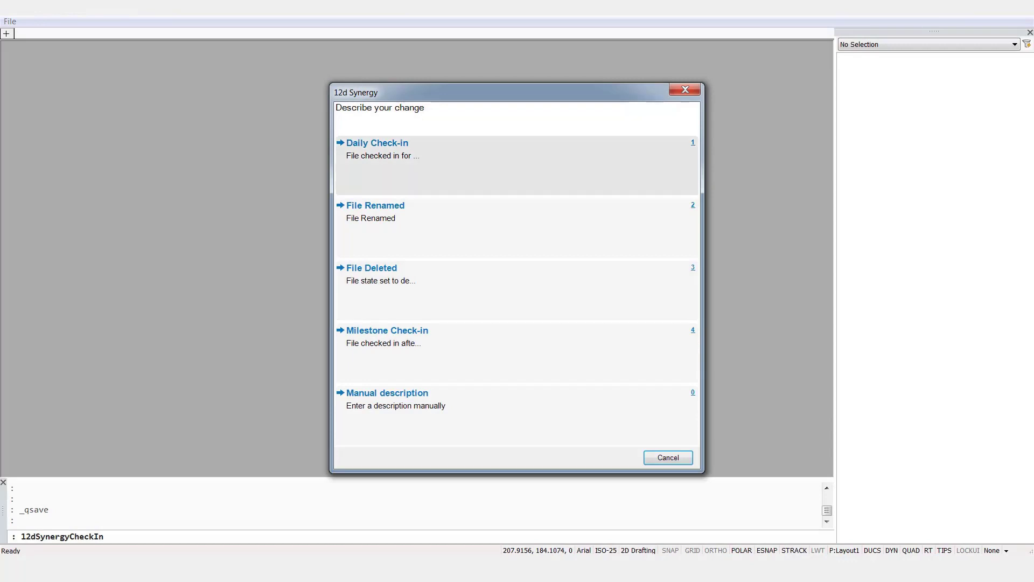
pyautogui.click(431, 406)
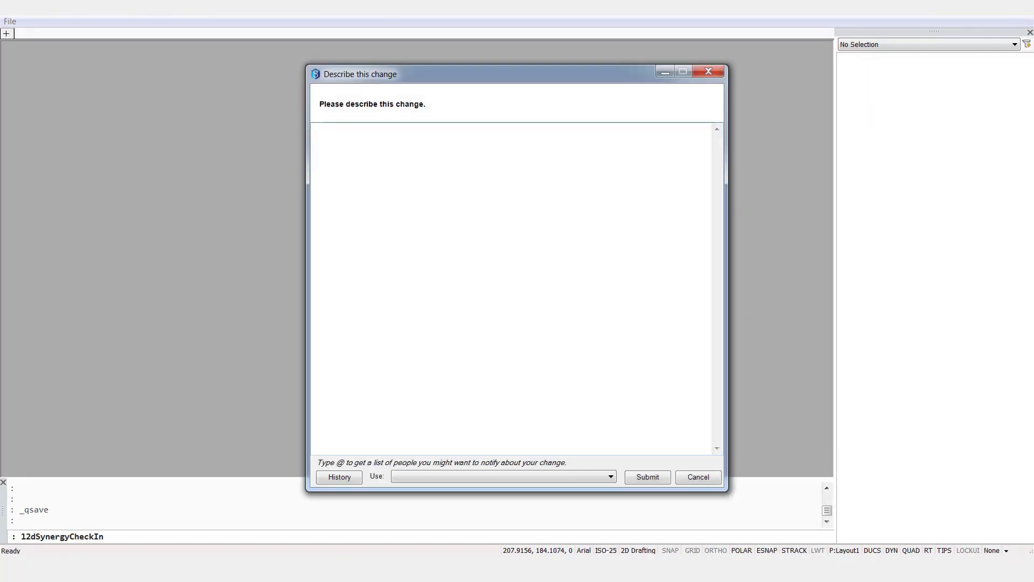
pyautogui.moveTo(484, 489); pyautogui.dragTo(488, 391)
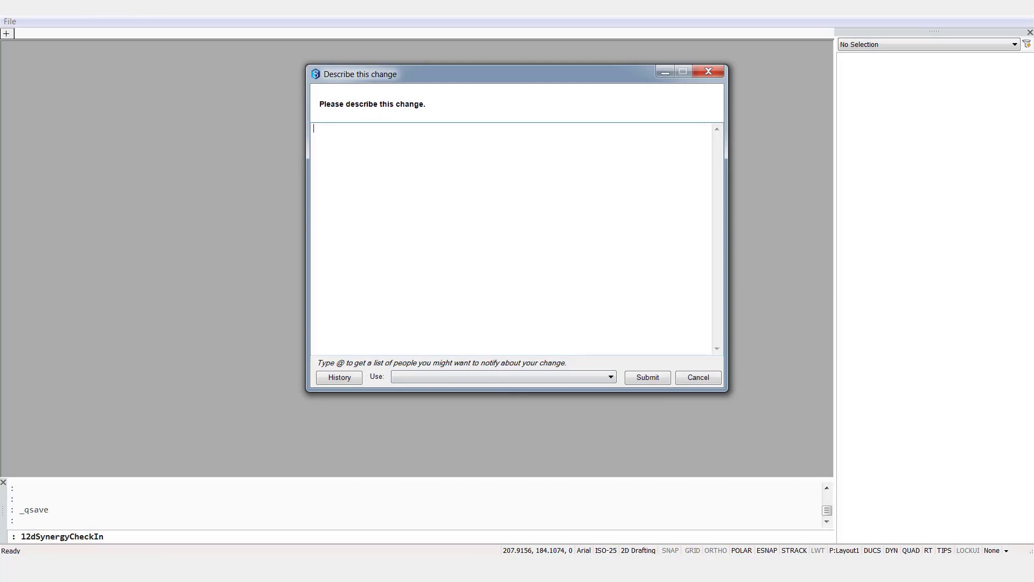
pyautogui.write('Xrefs inserte')
pyautogui.press('BackSpace')
pyautogui.press('BackSpace')
pyautogui.press('BackSpace')
pyautogui.press('BackSpace')
pyautogui.press('BackSpace')
pyautogui.press('BackSpace')
pyautogui.write('and block inserted')
pyautogui.click(647, 377)
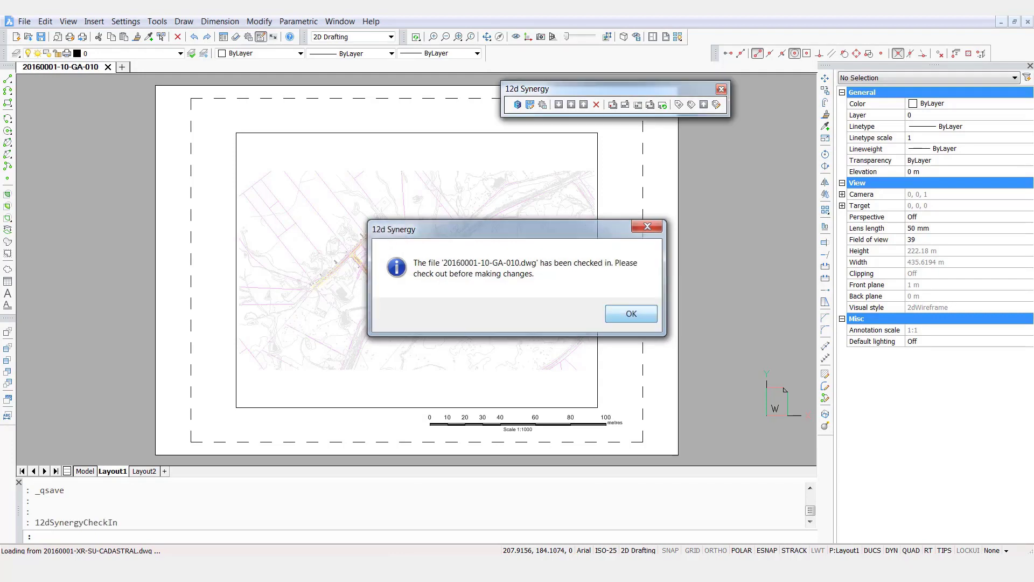
pyautogui.press('Return')
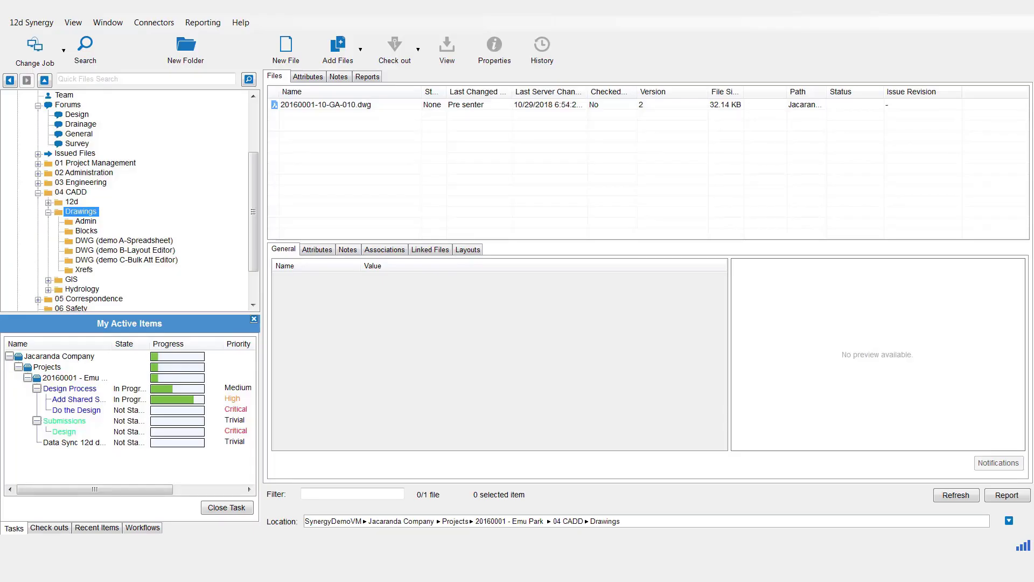
pyautogui.click(325, 105)
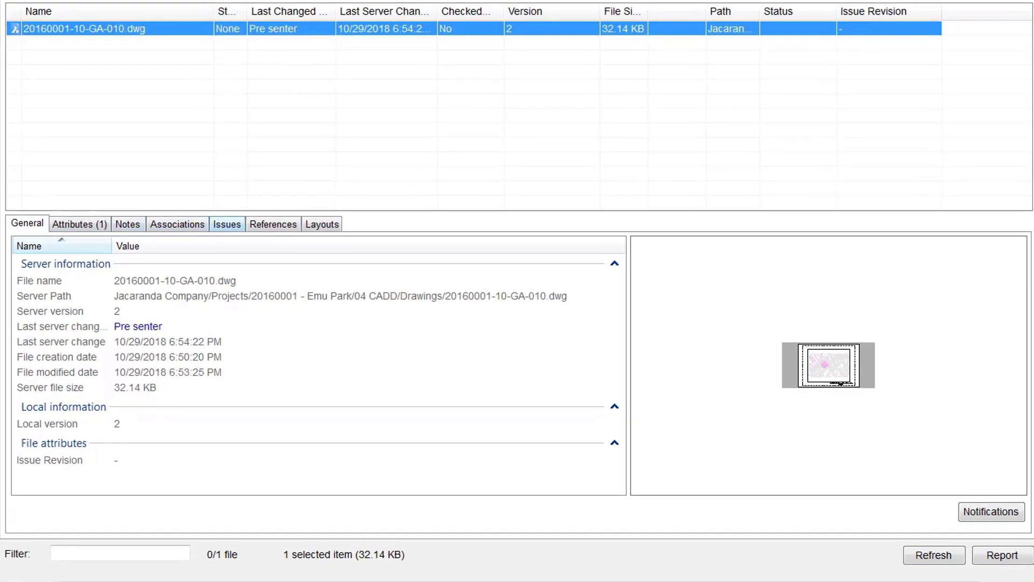
pyautogui.click(273, 224)
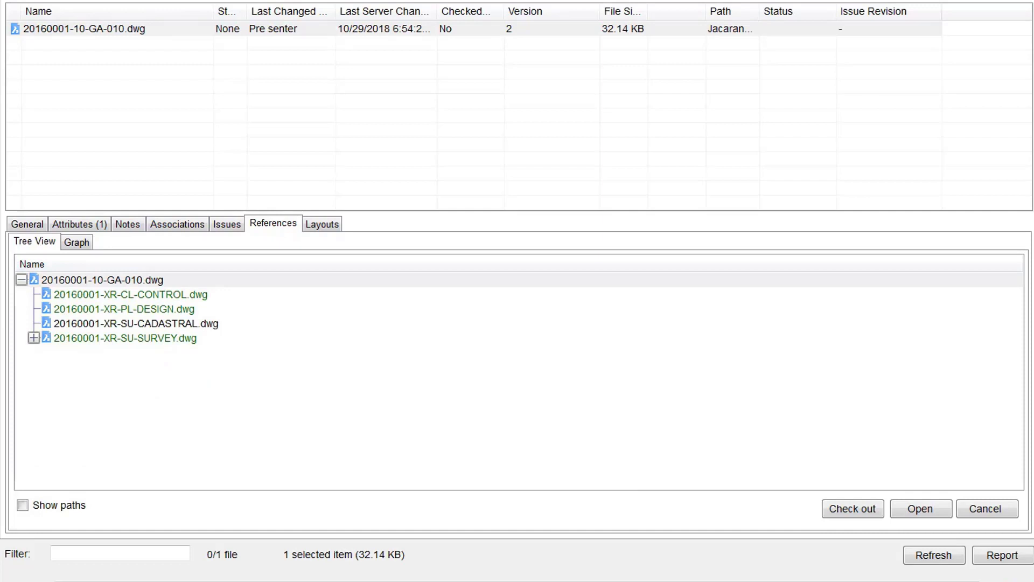
pyautogui.click(102, 280)
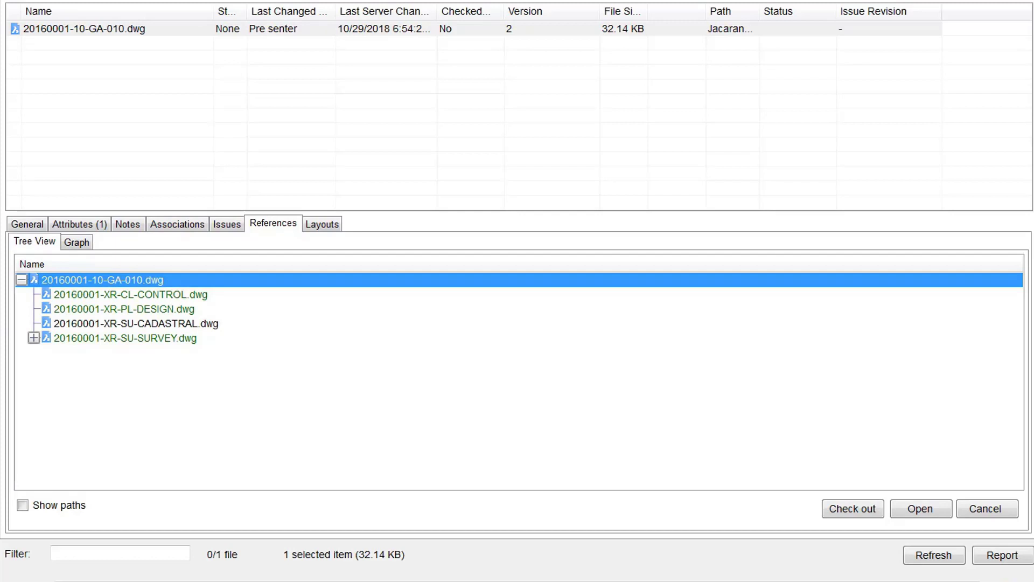
pyautogui.click(135, 324)
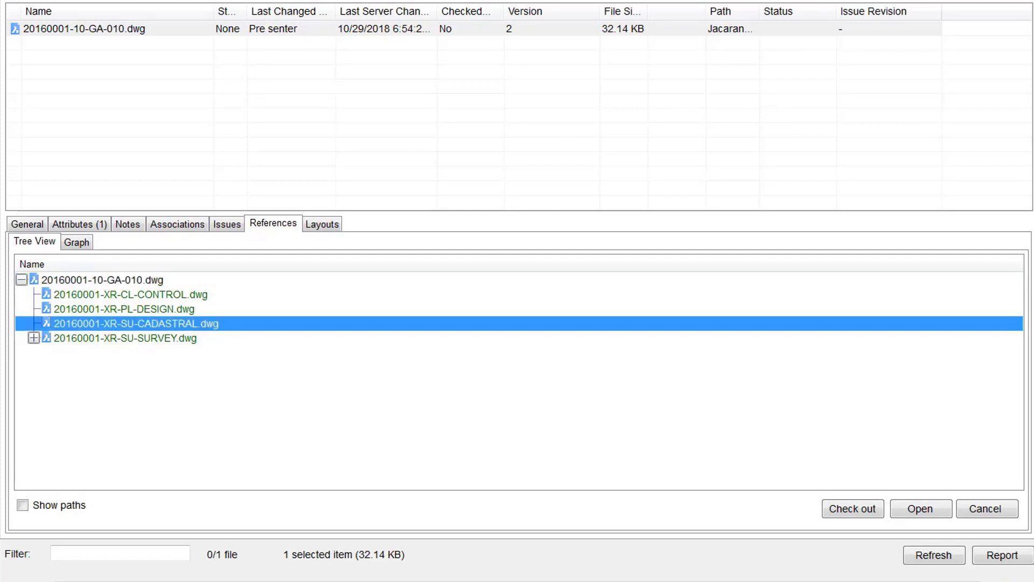
pyautogui.click(129, 309)
pyautogui.click(34, 338)
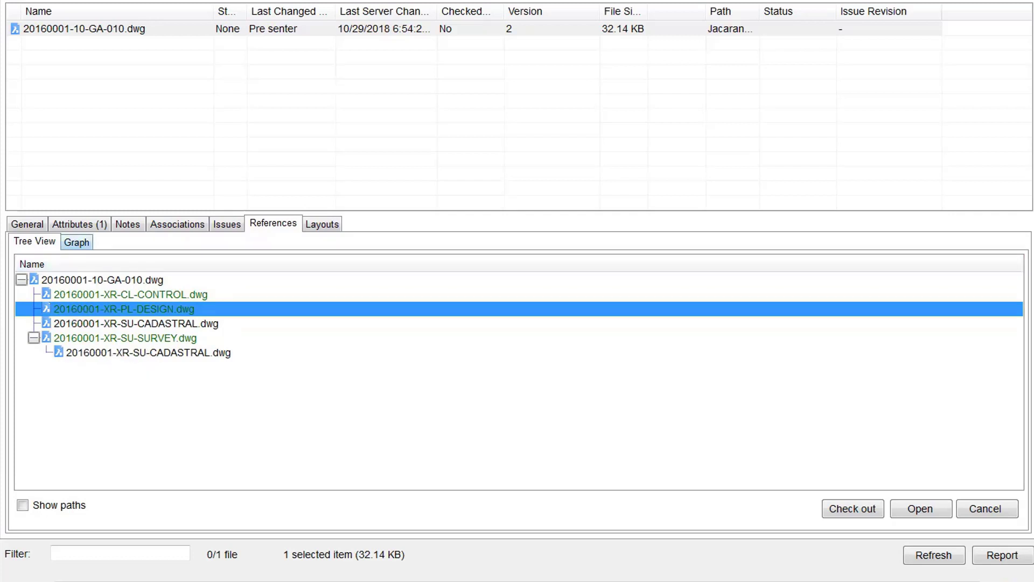
pyautogui.click(77, 241)
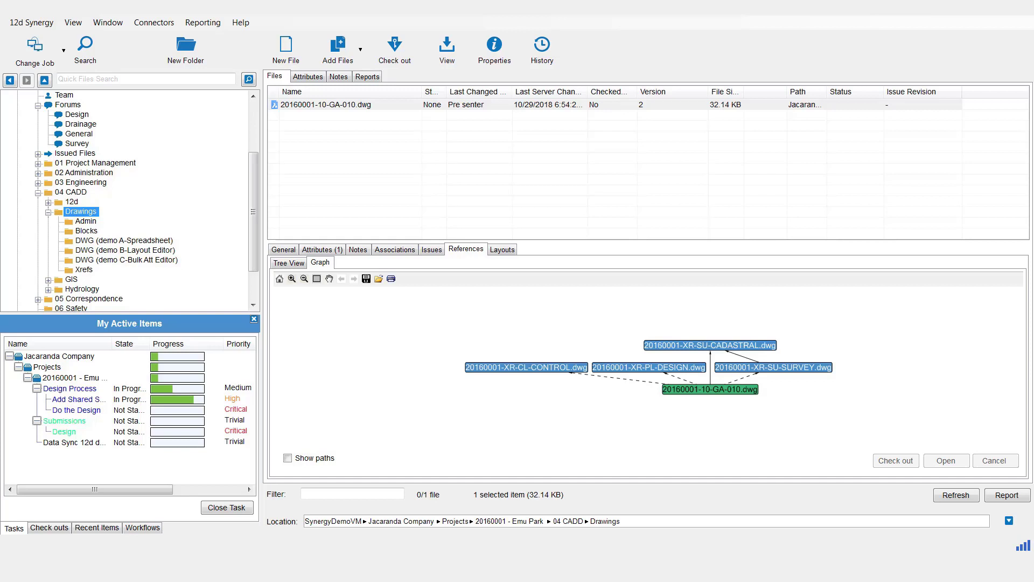
# Step: Check out drgRegister_EMU_PARK.xlsx from the Drawings/Admin folder and open it for editing in Excel
pyautogui.click(85, 221)
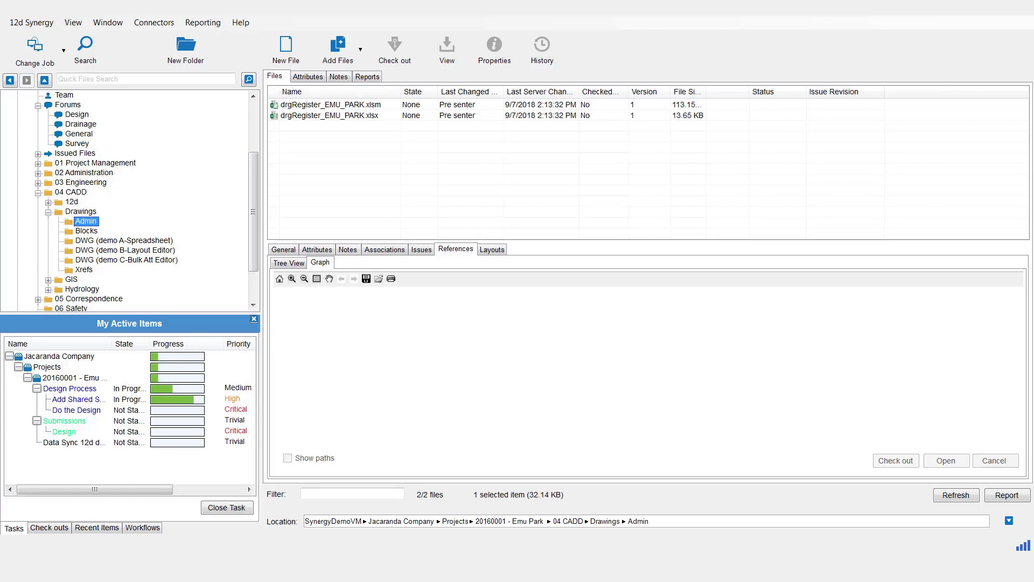
pyautogui.click(329, 116)
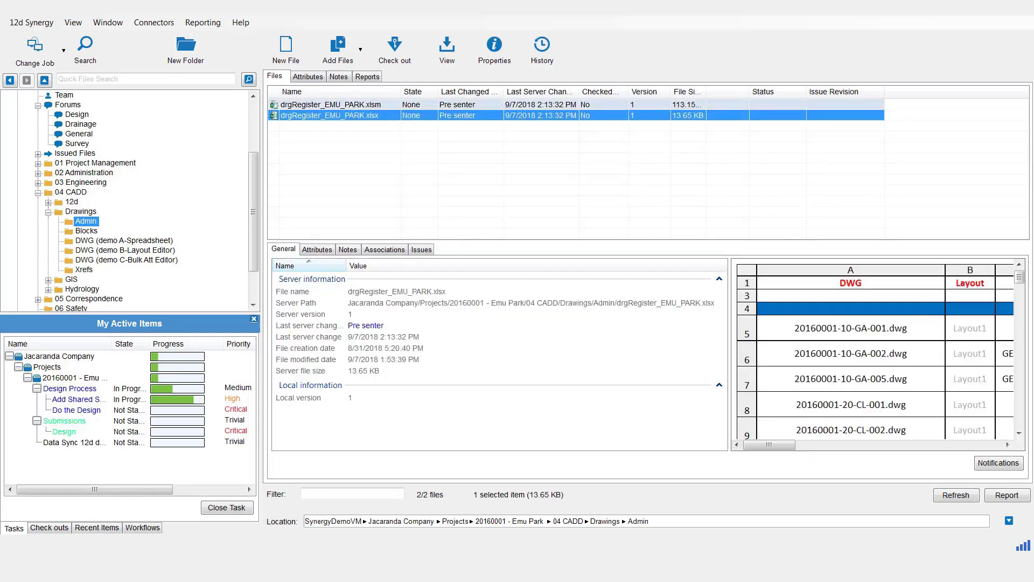
pyautogui.click(330, 105)
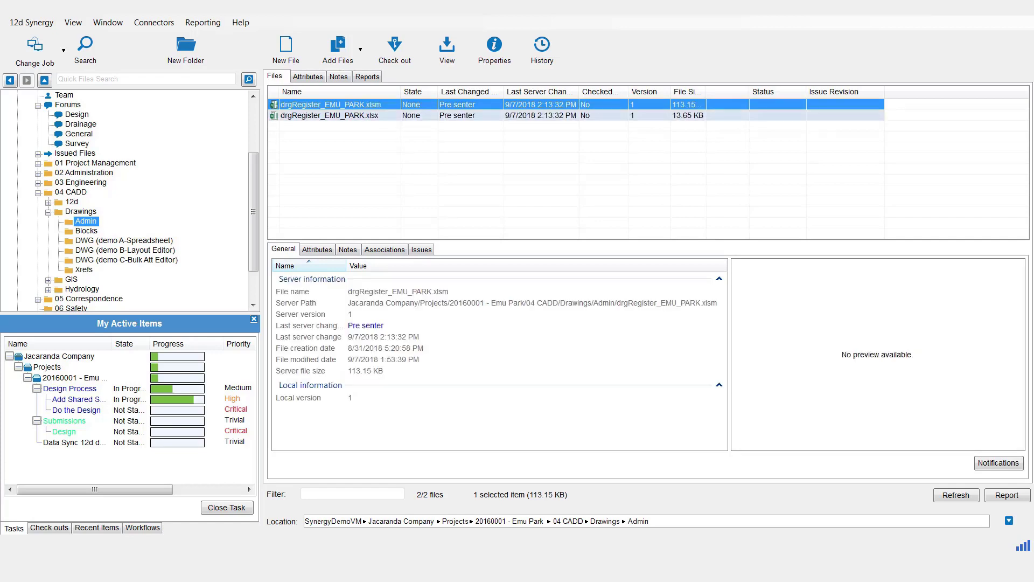
pyautogui.click(329, 116)
pyautogui.doubleClick(330, 115)
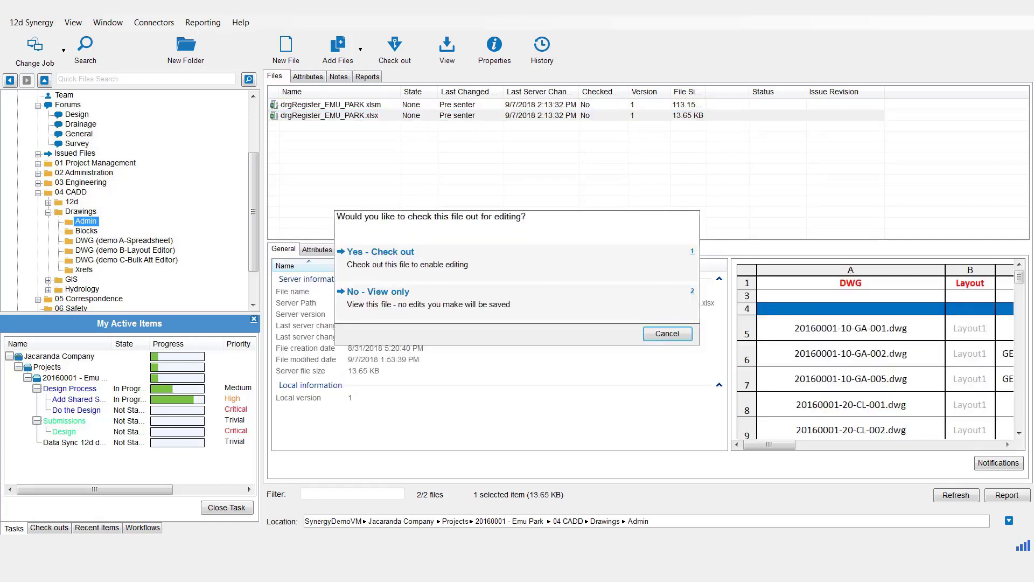
pyautogui.click(415, 262)
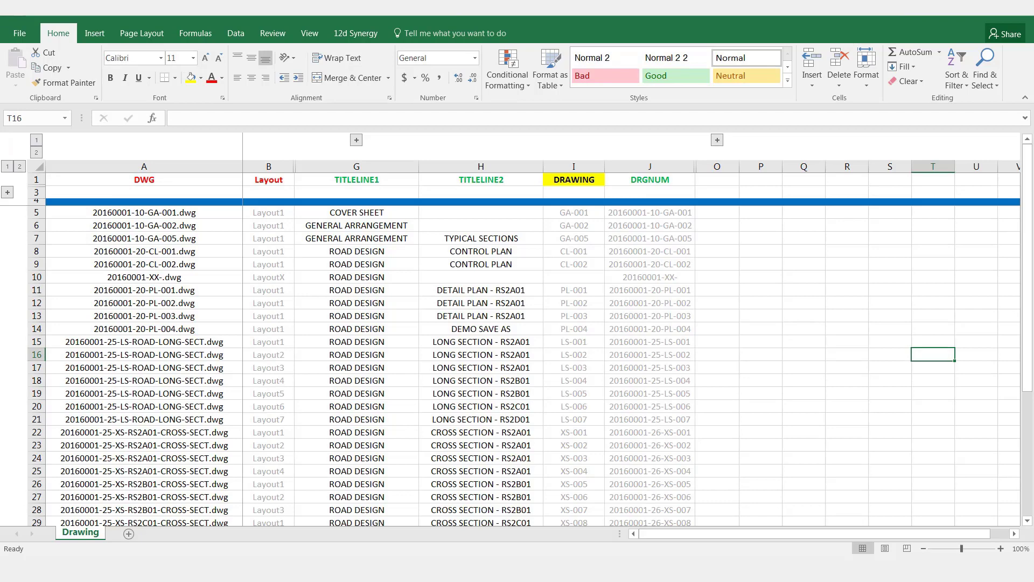
pyautogui.click(356, 179)
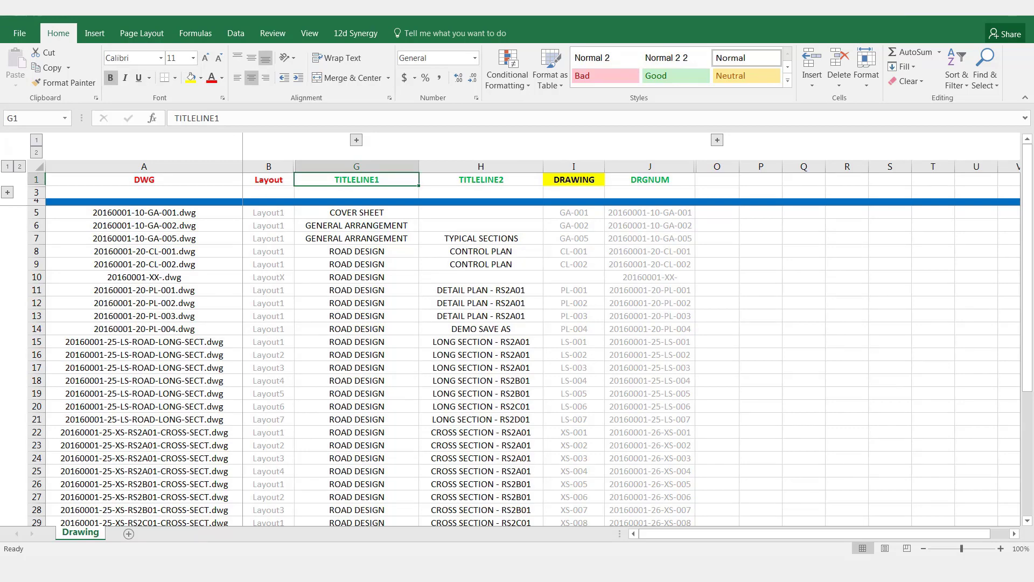
pyautogui.click(357, 225)
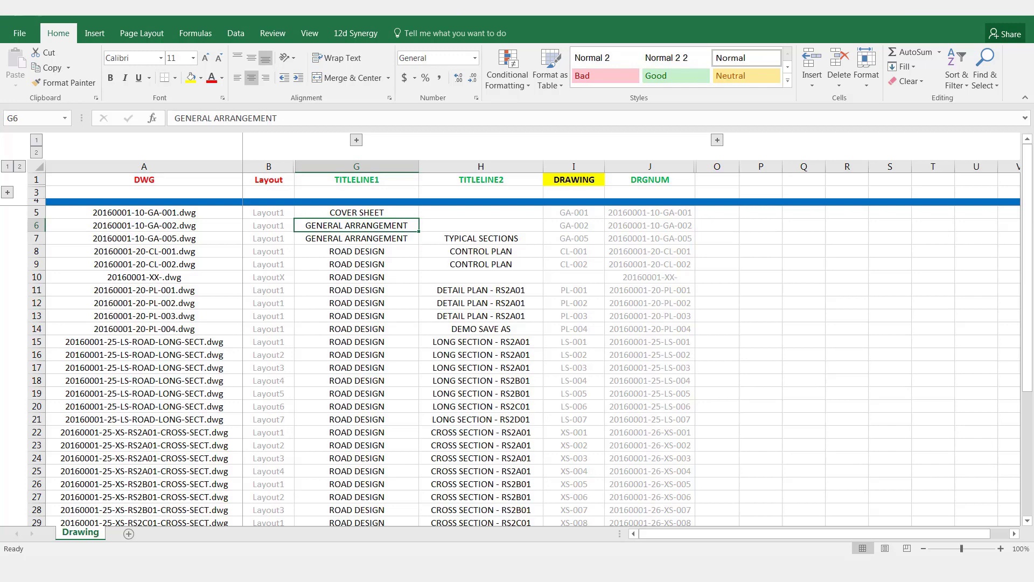
pyautogui.write('BOB')
pyautogui.press('Return')
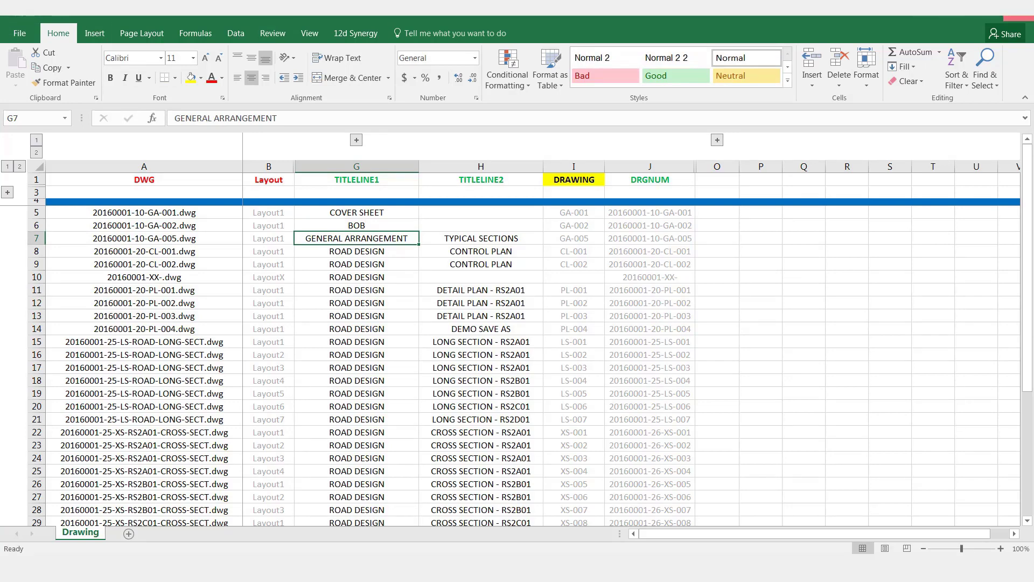
pyautogui.click(1018, 18)
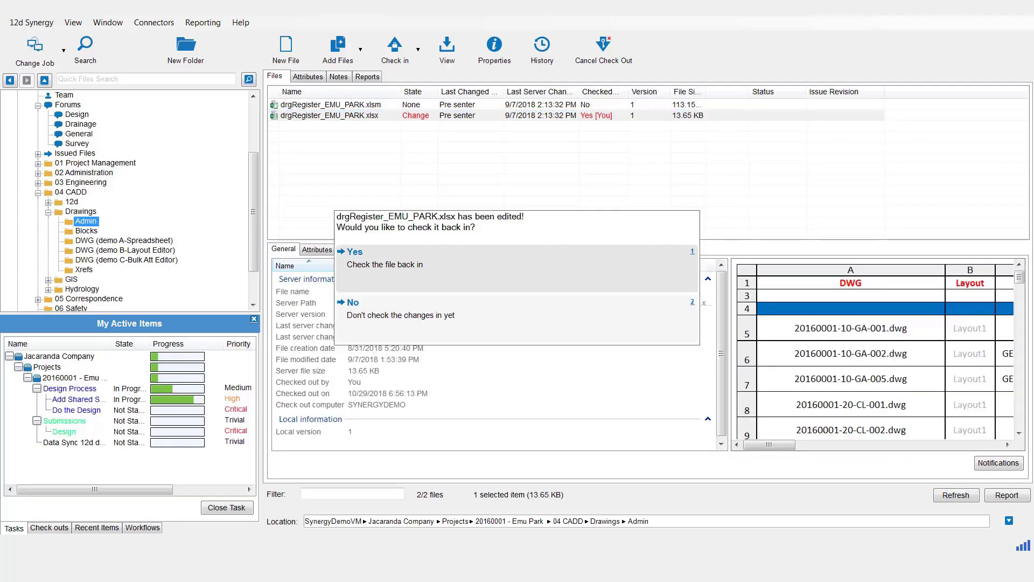
# Step: Check drgRegister_EMU_PARK.xlsx back in with the manual description "TITLE UPDATED"
pyautogui.click(511, 274)
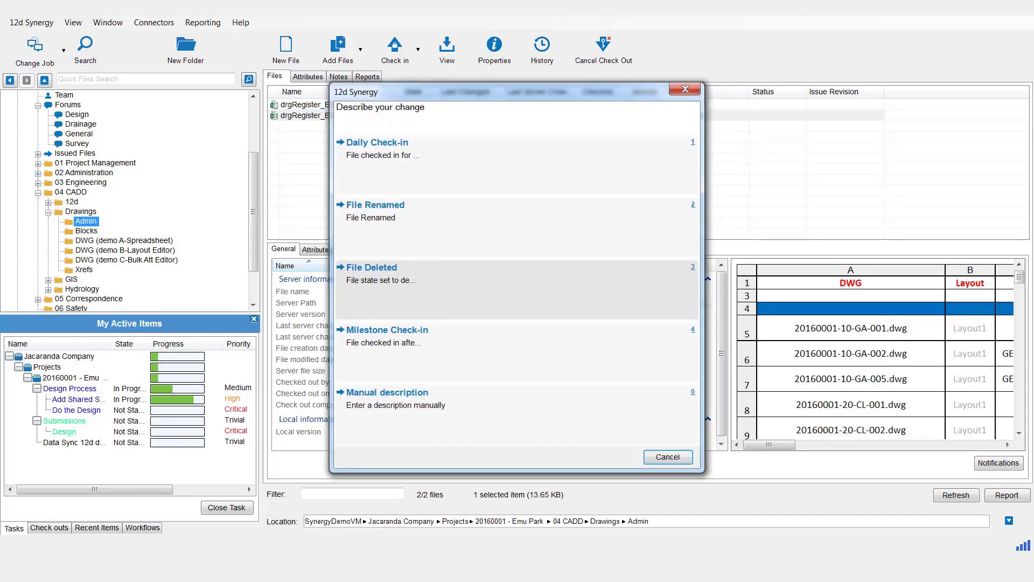
pyautogui.click(395, 405)
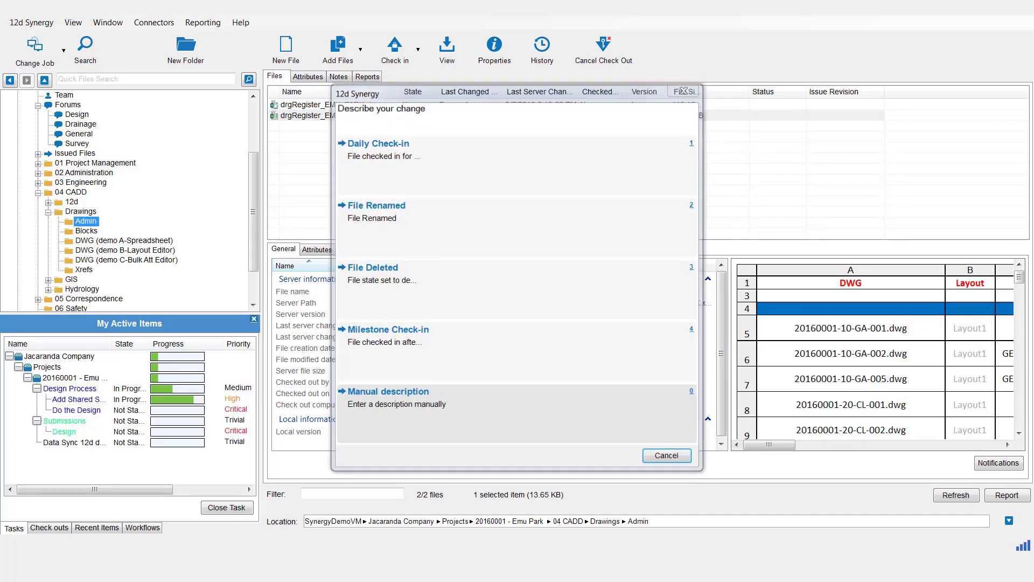
pyautogui.write('TITLE')
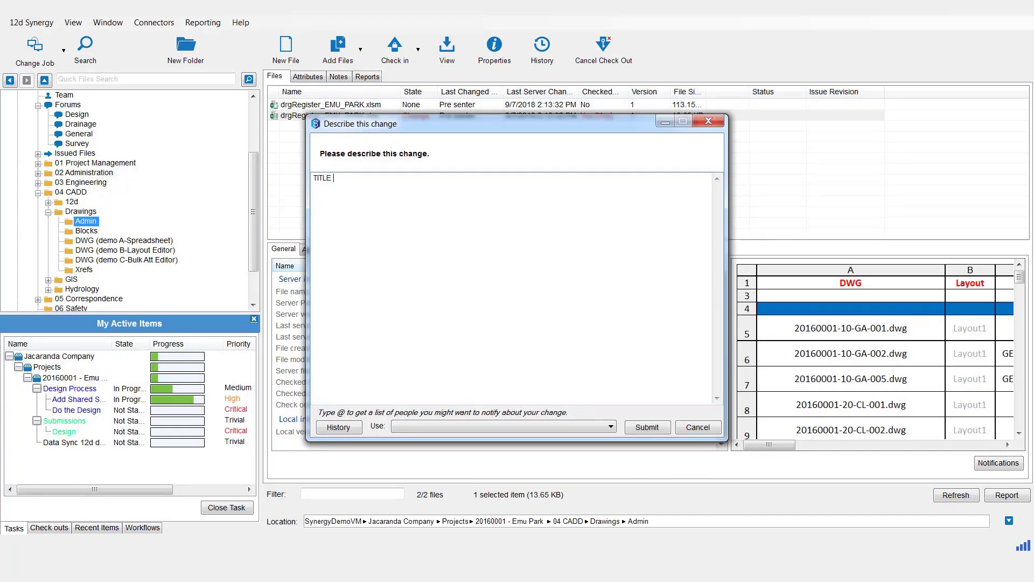
pyautogui.write(' UPDATED')
pyautogui.click(647, 426)
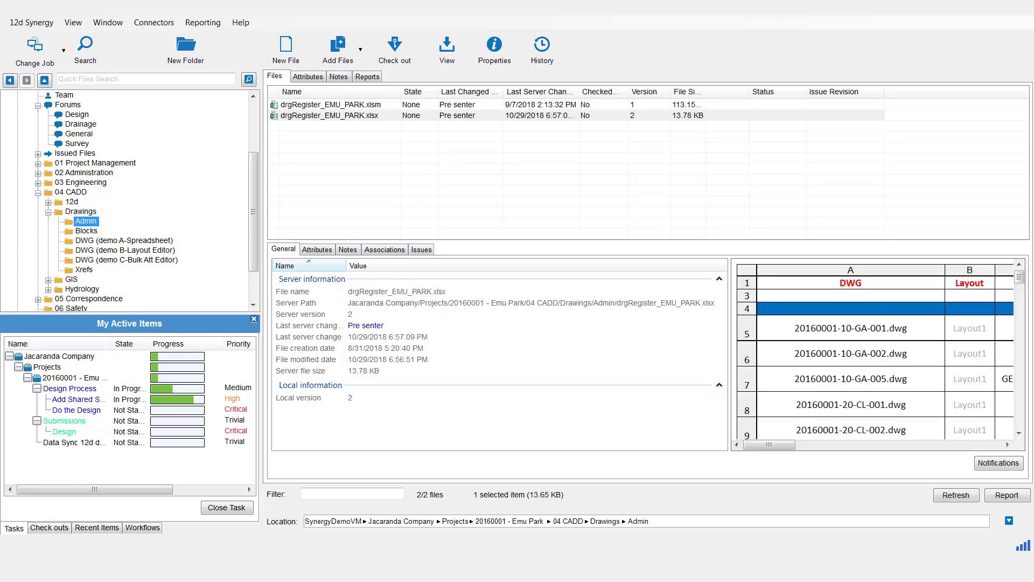
pyautogui.click(124, 241)
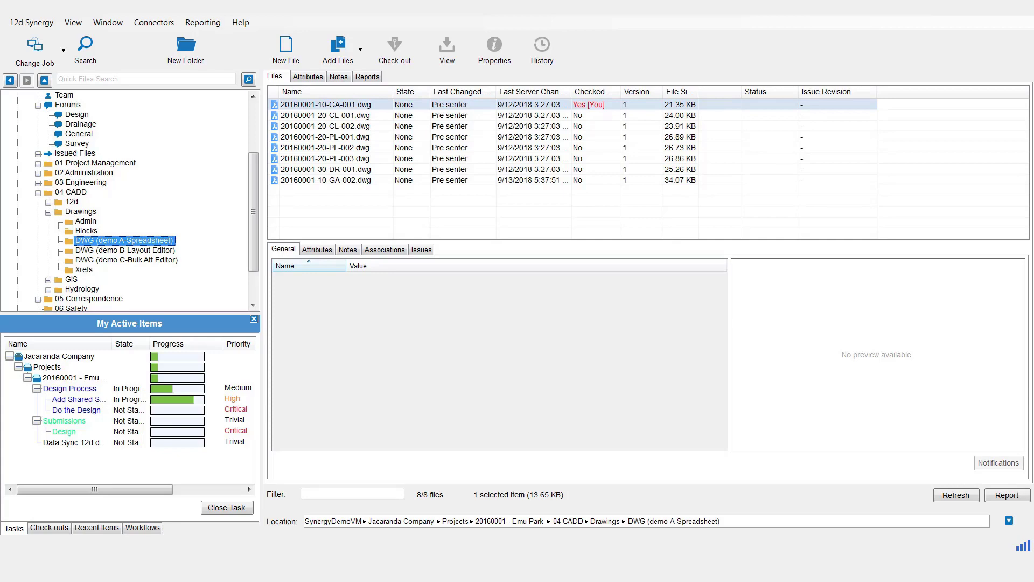
pyautogui.click(329, 105)
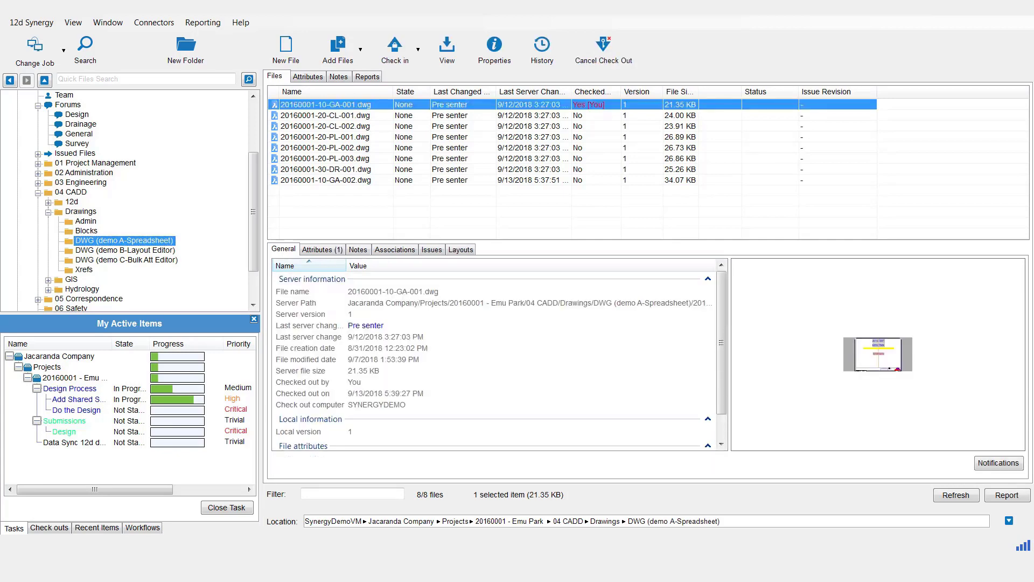
pyautogui.click(394, 50)
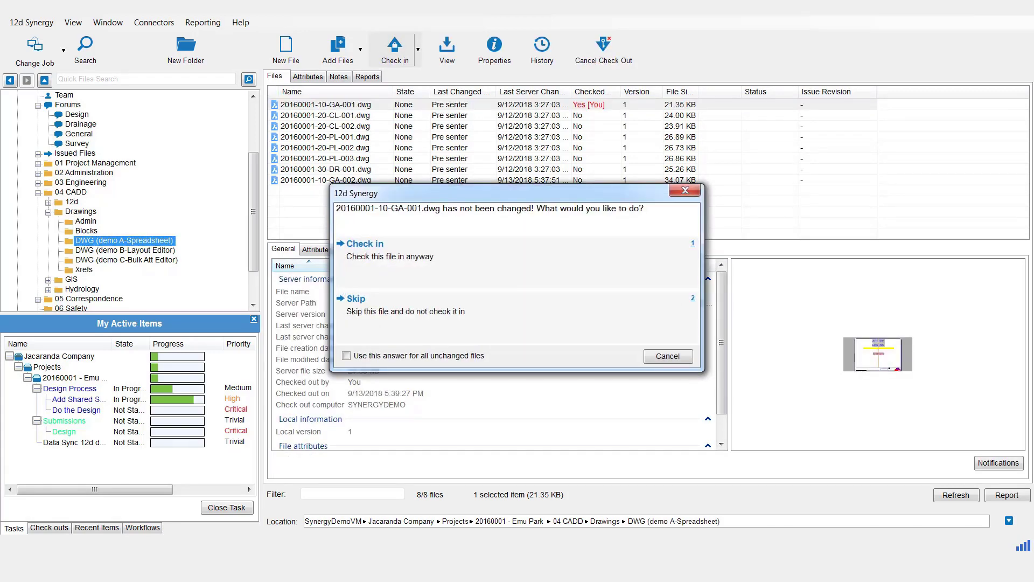
pyautogui.click(372, 245)
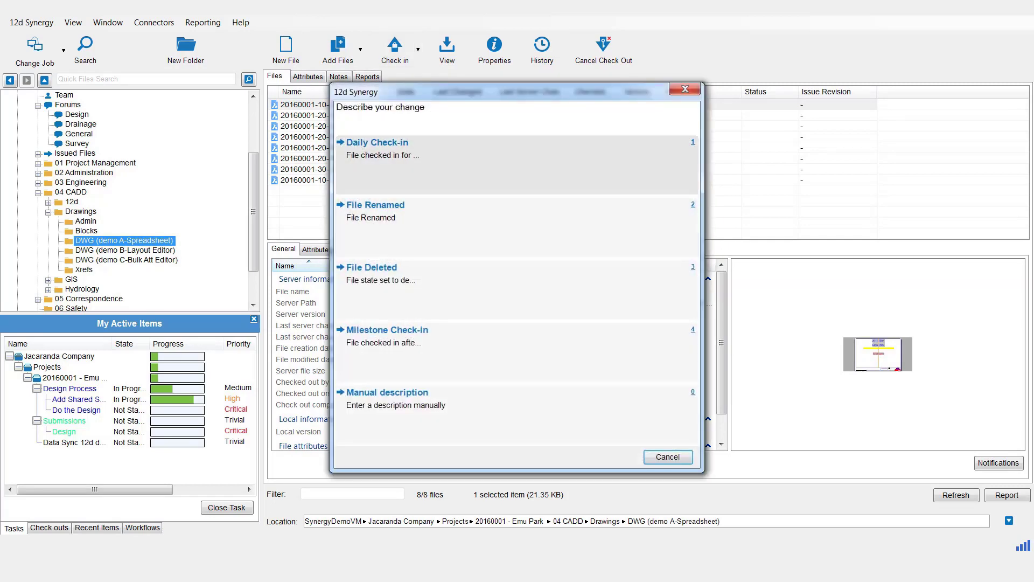
pyautogui.click(378, 147)
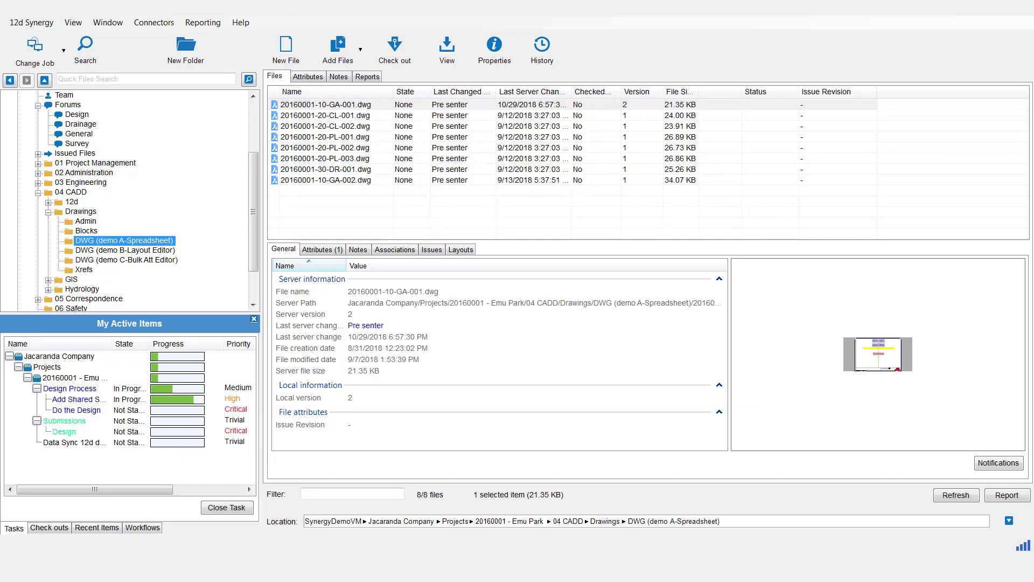
# Step: Run Update CAD Attributes from drgRegister_EMU_PARK.xlsx in the Admin folder on all drawings in 04 CADD/Drawings/DWG (demo A-Spreadsheet)
pyautogui.click(86, 221)
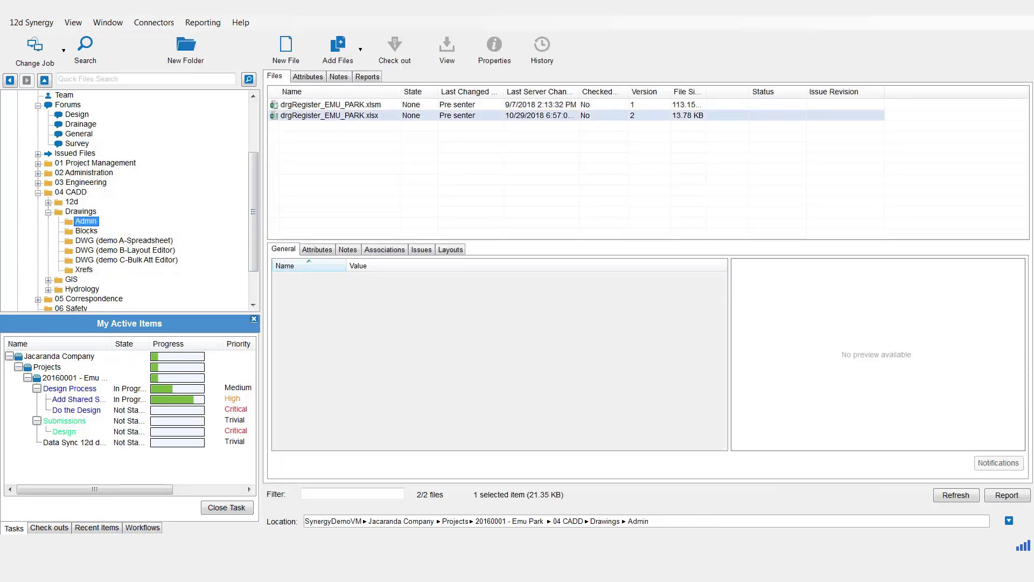
pyautogui.click(330, 115)
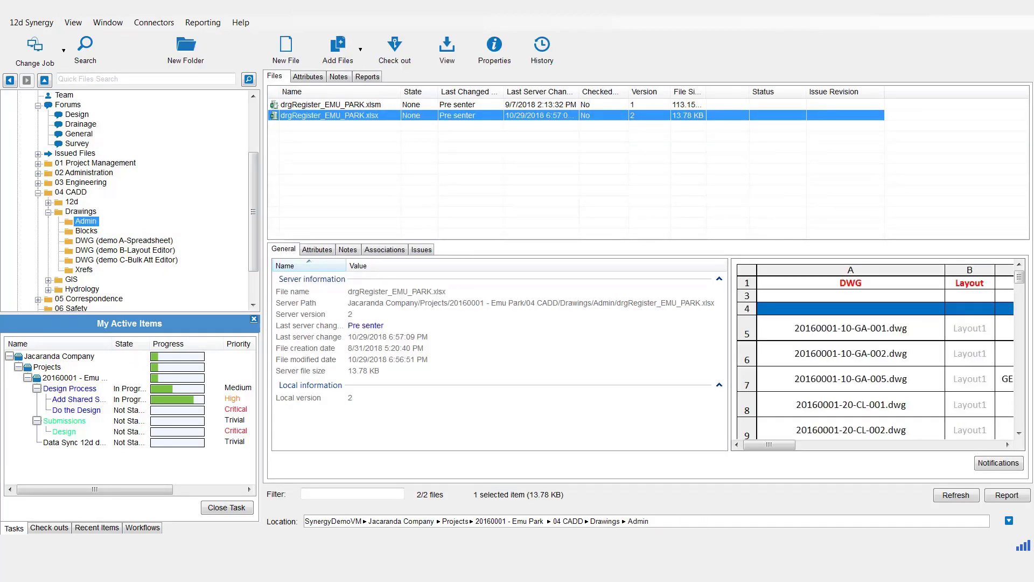
pyautogui.rightClick(312, 116)
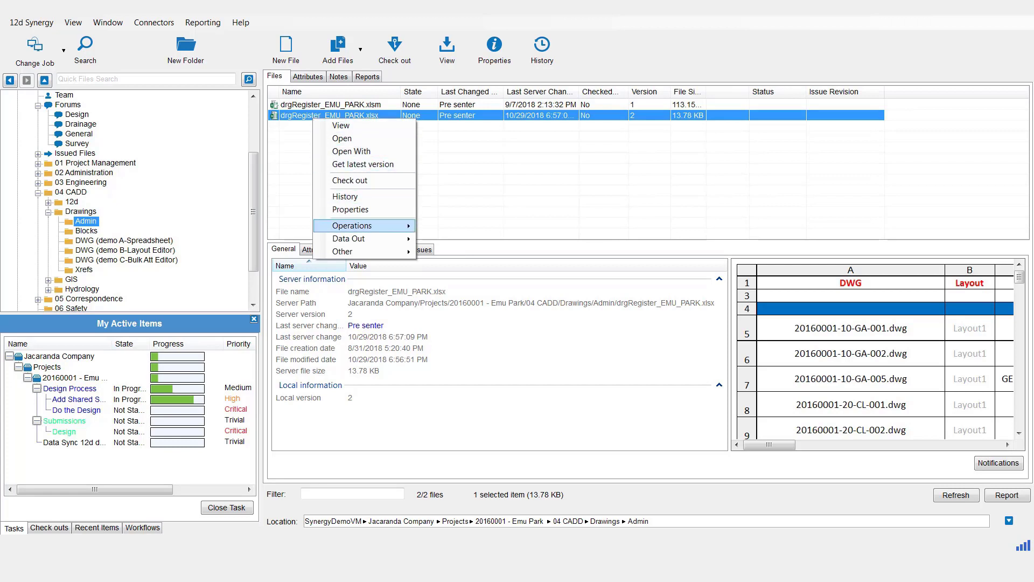
pyautogui.moveTo(356, 252)
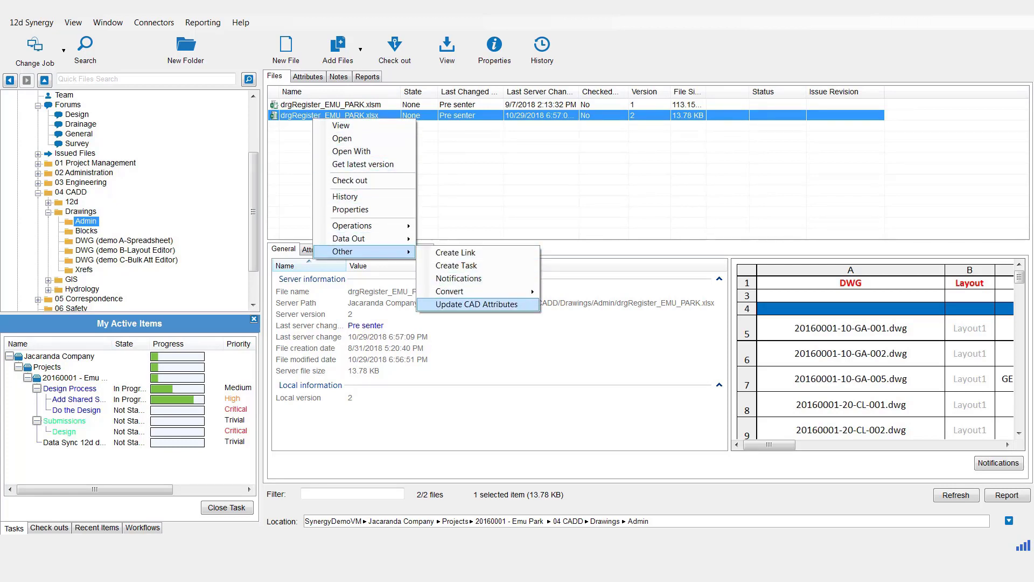
pyautogui.click(476, 304)
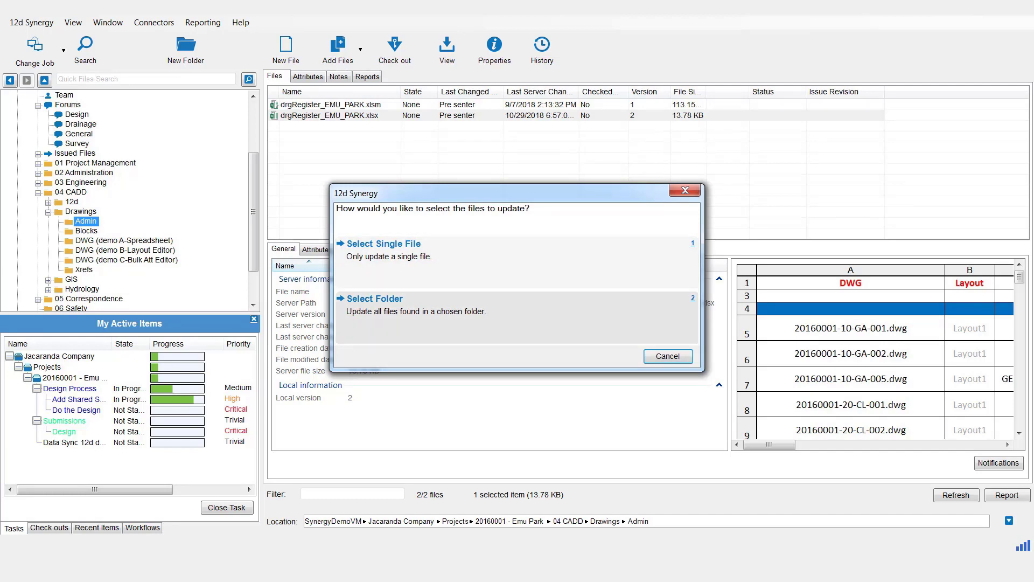
pyautogui.click(375, 299)
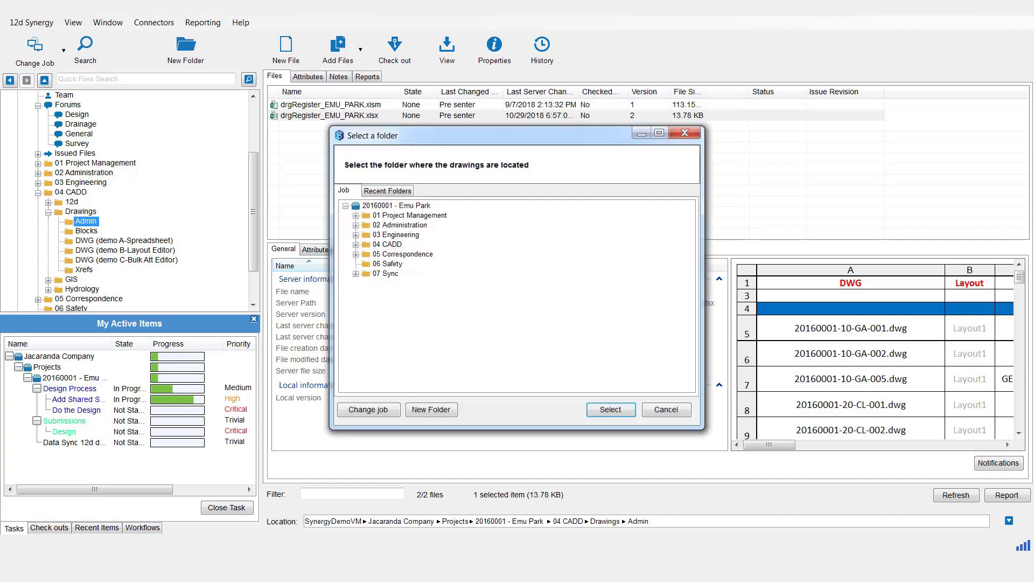
pyautogui.click(356, 244)
pyautogui.click(366, 264)
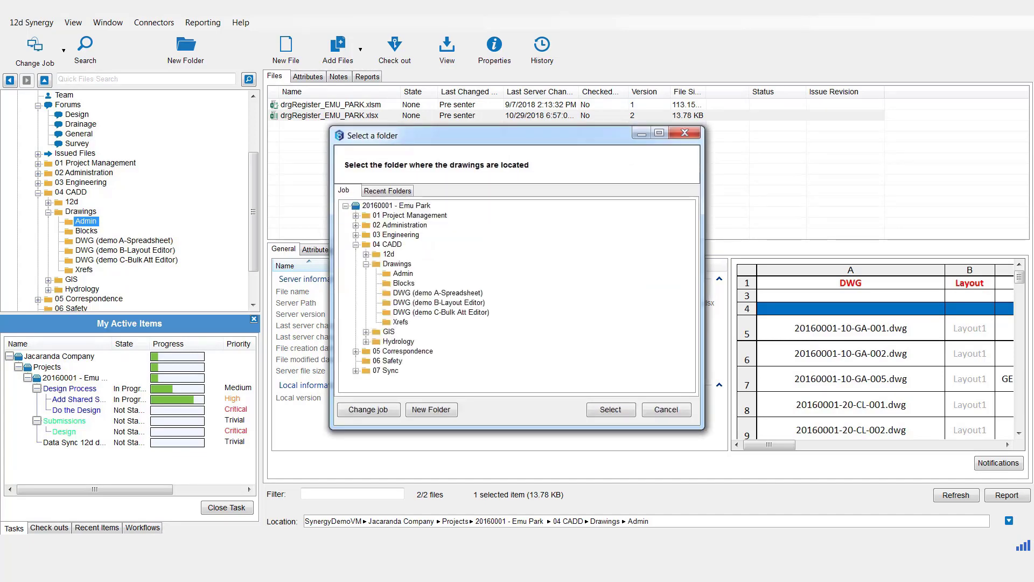
pyautogui.click(437, 293)
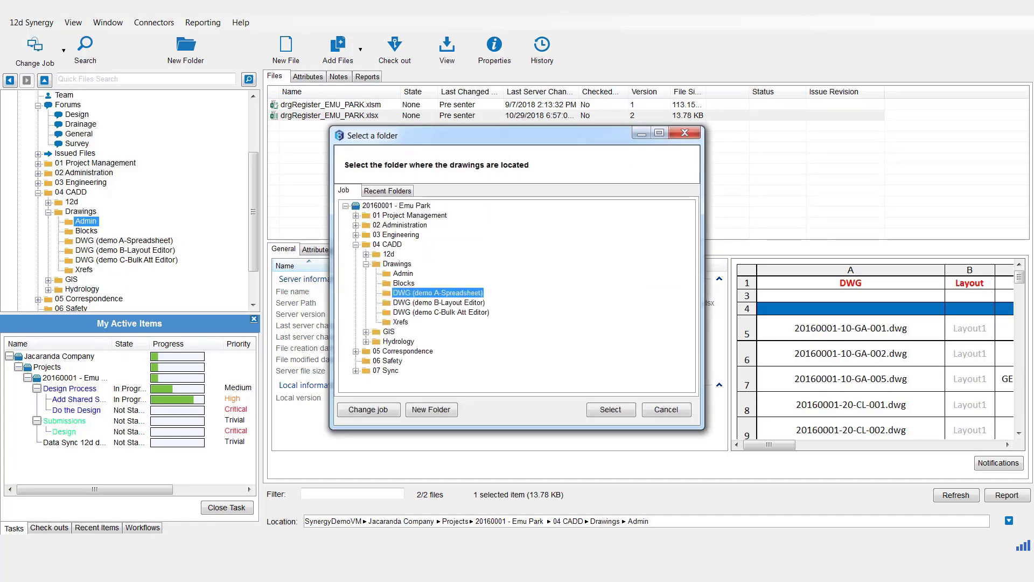
pyautogui.click(610, 410)
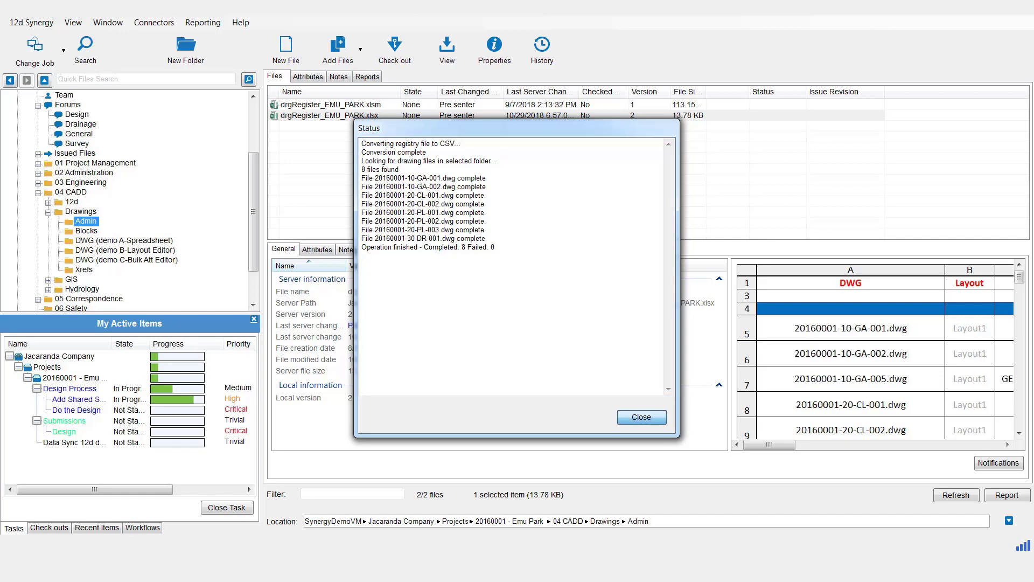
pyautogui.click(641, 416)
pyautogui.click(124, 240)
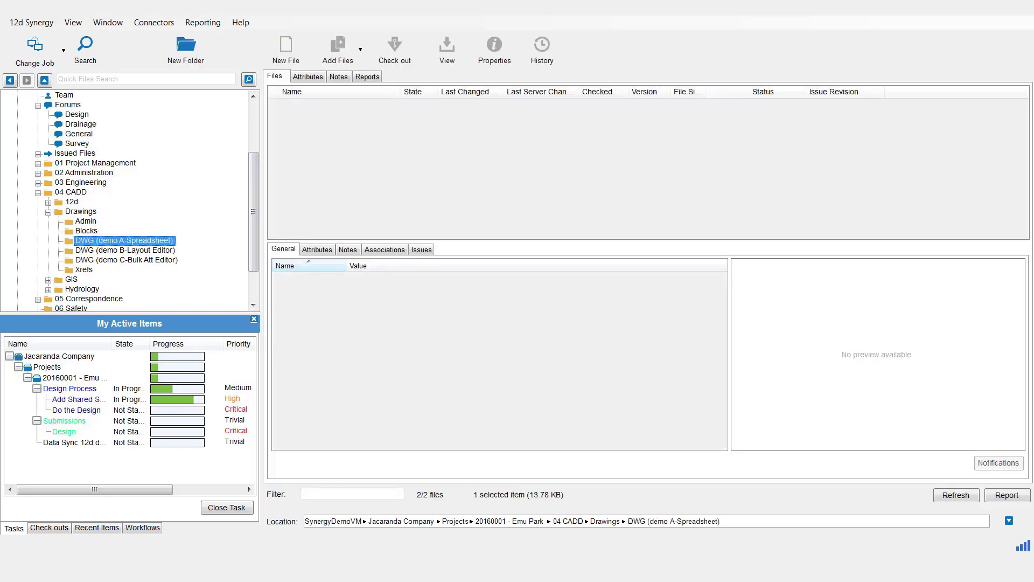
pyautogui.click(335, 92)
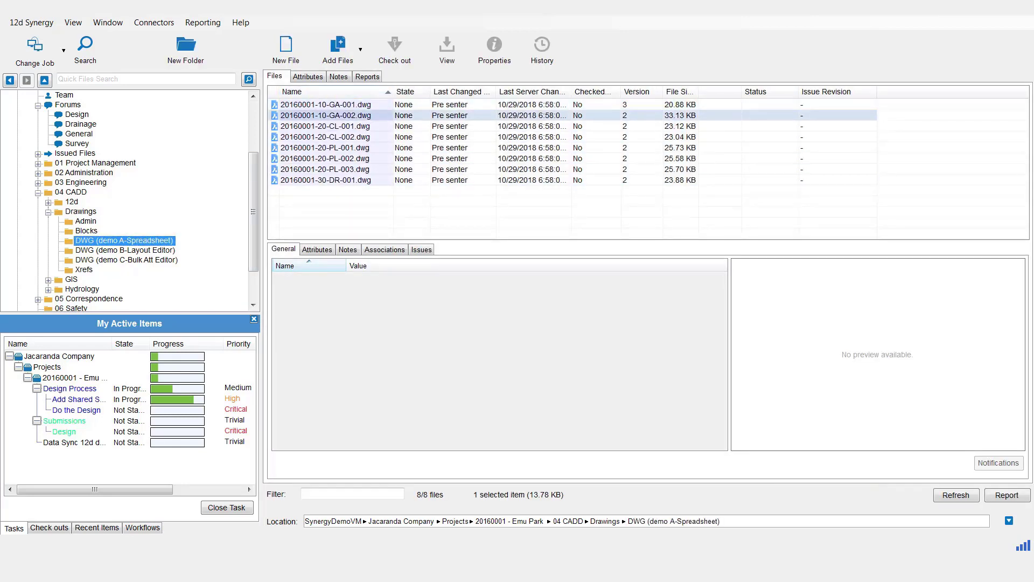
pyautogui.click(335, 116)
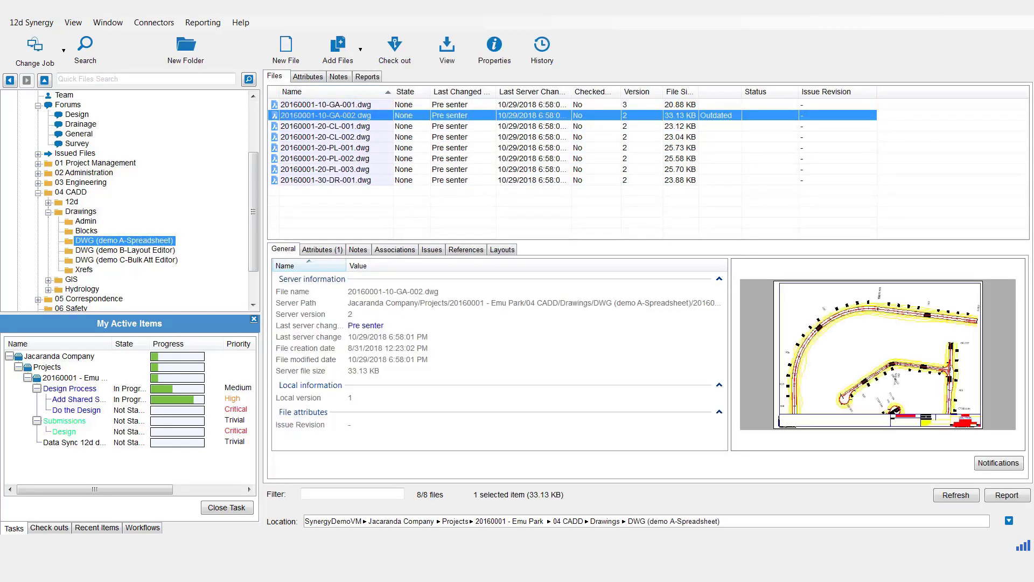
pyautogui.doubleClick(335, 116)
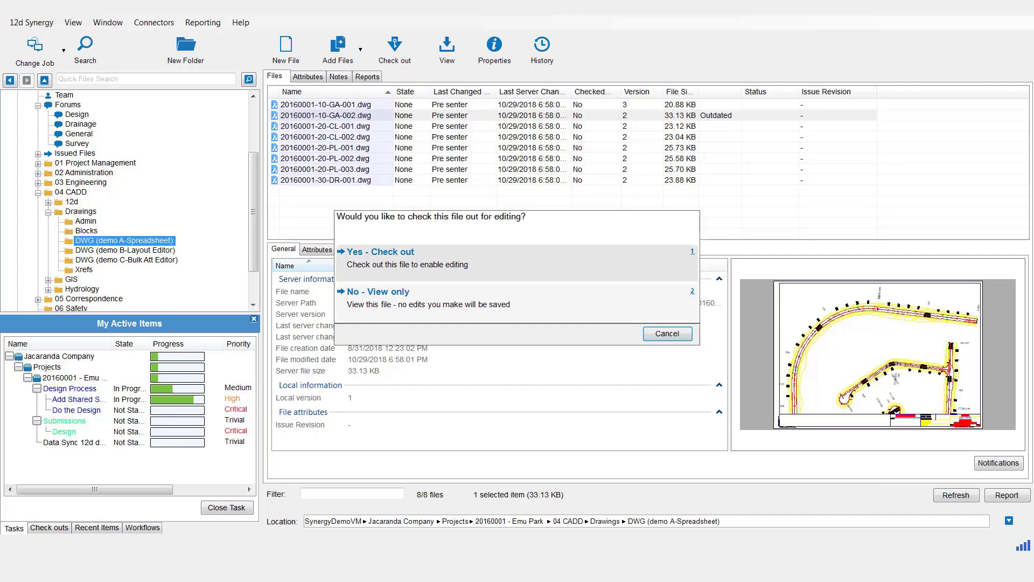
pyautogui.click(378, 292)
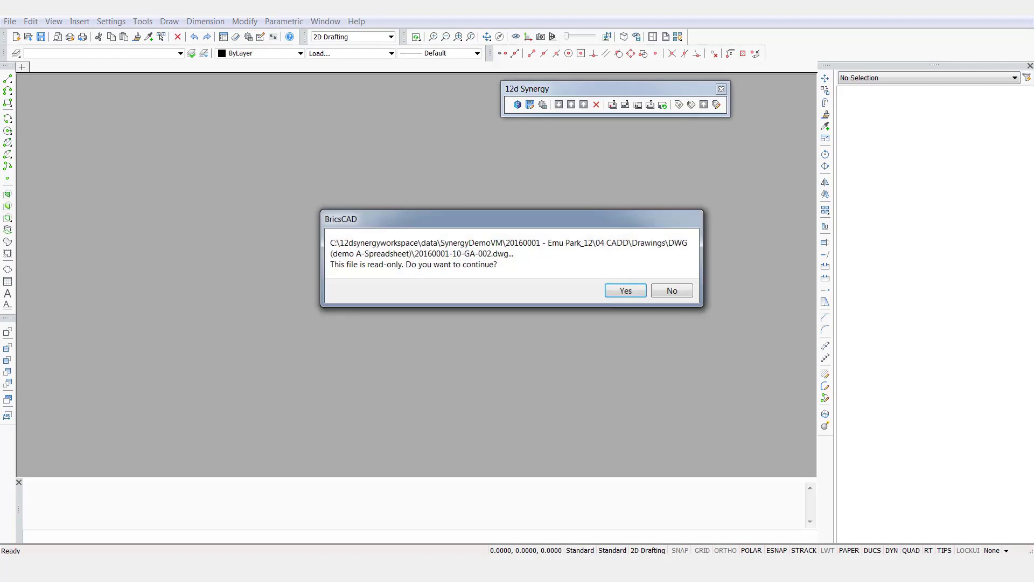
pyautogui.press('Return')
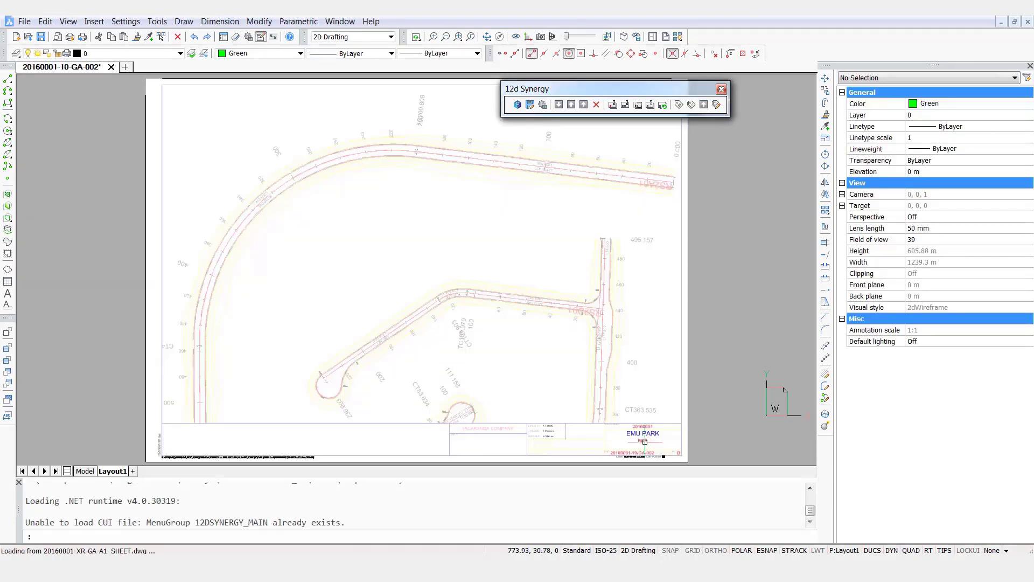
# Step: Examine the title line in the title block of Layout1, and close the drawing to return to 12d Synergy
pyautogui.scroll(5, 640, 449)
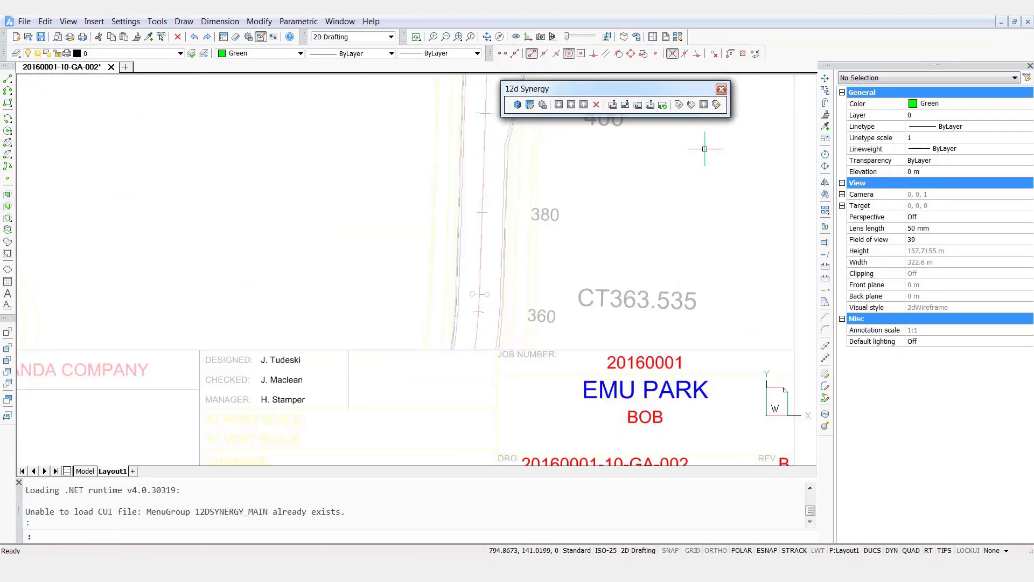
pyautogui.hotkey('alt', 'F4')
pyautogui.click(557, 279)
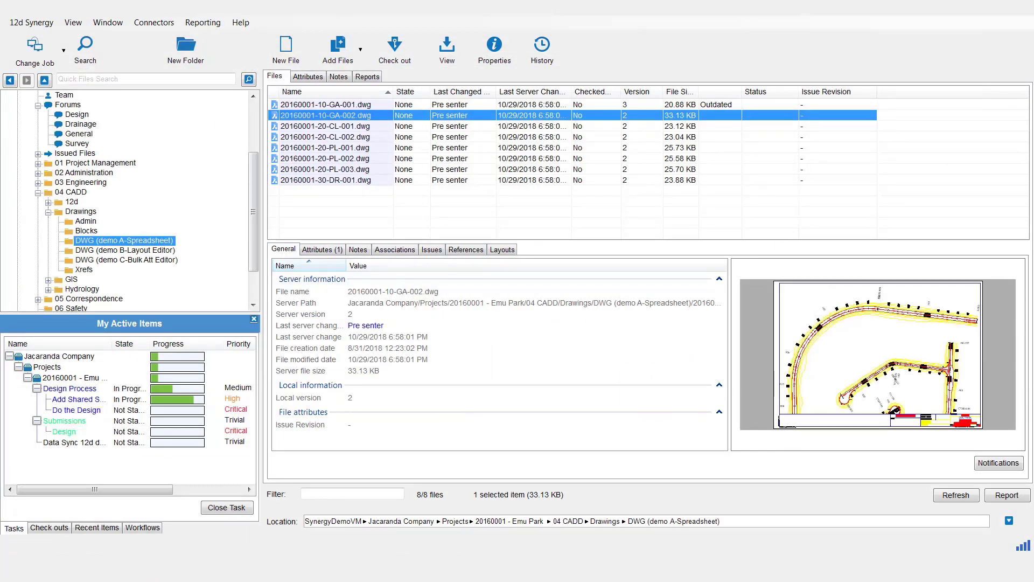
pyautogui.click(125, 250)
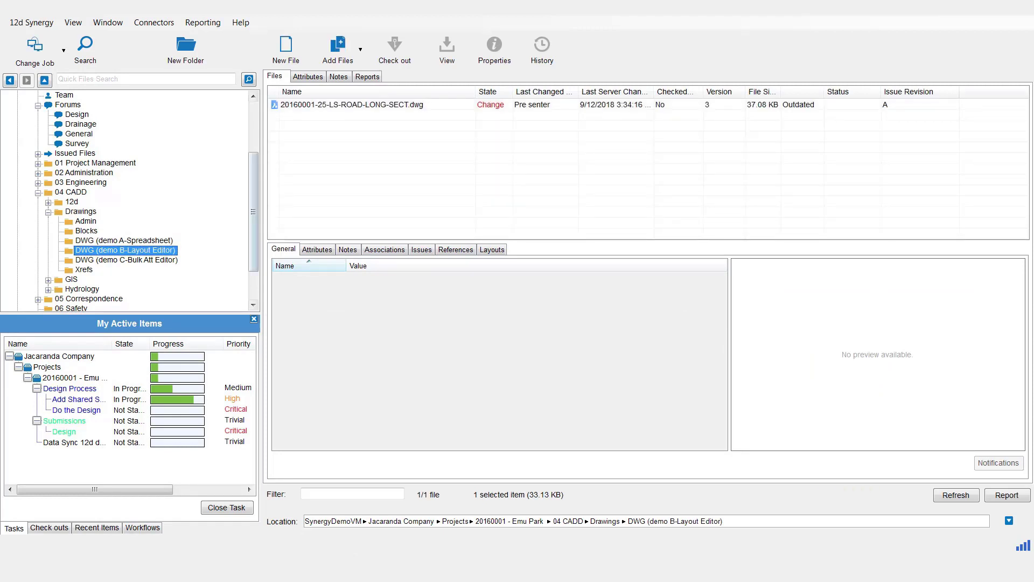
pyautogui.click(352, 105)
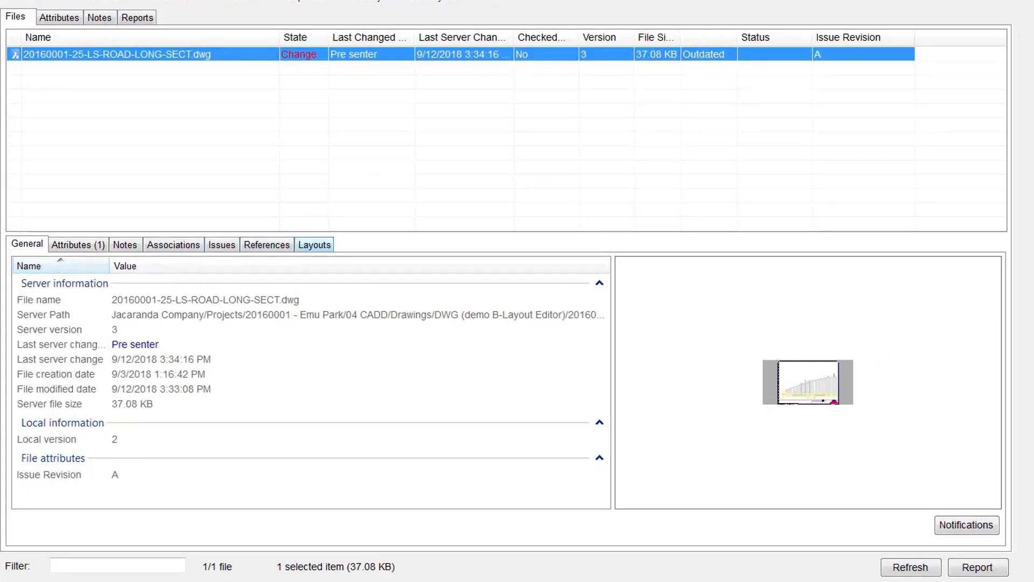
pyautogui.click(314, 245)
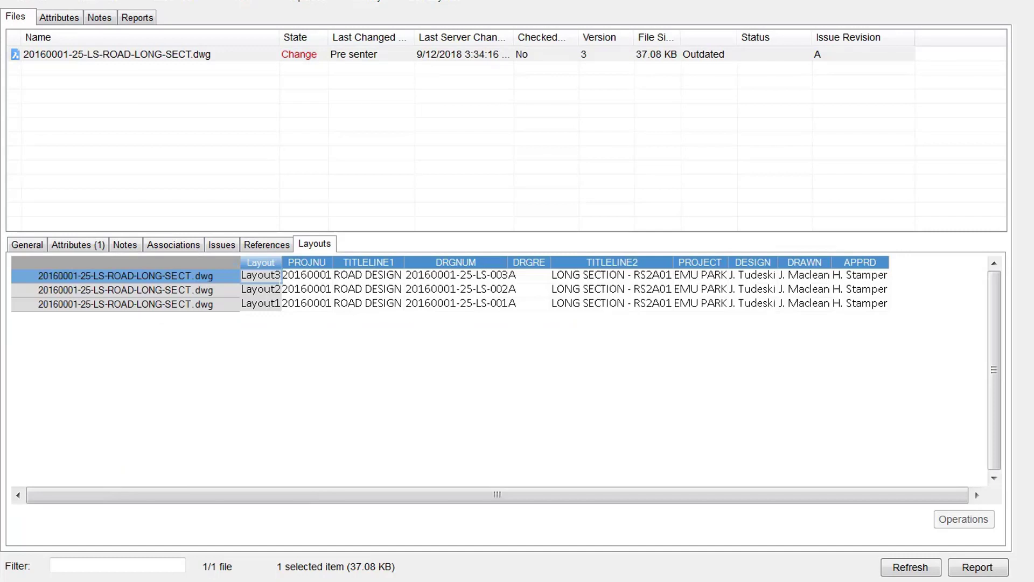
pyautogui.click(117, 55)
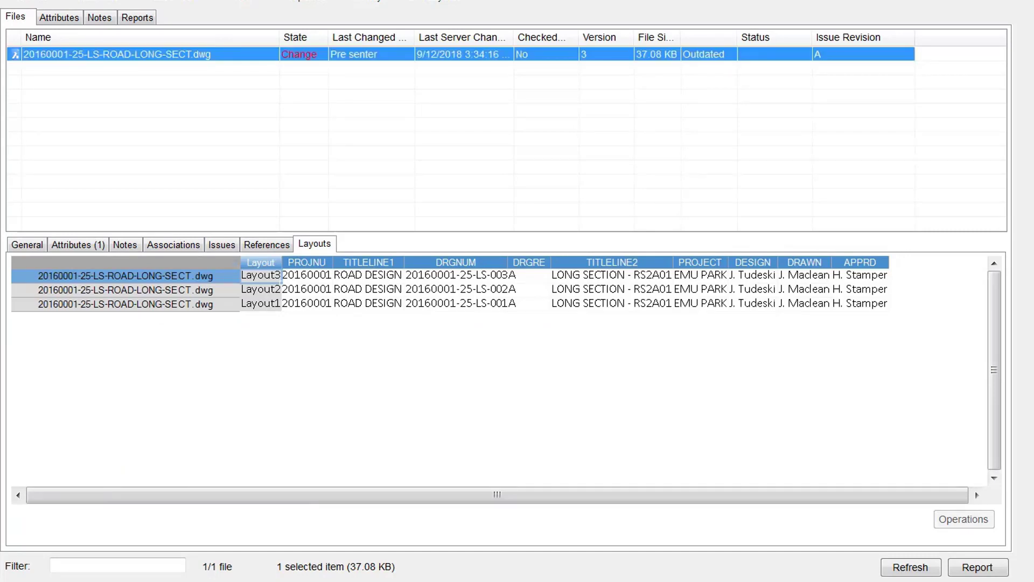
pyautogui.rightClick(58, 53)
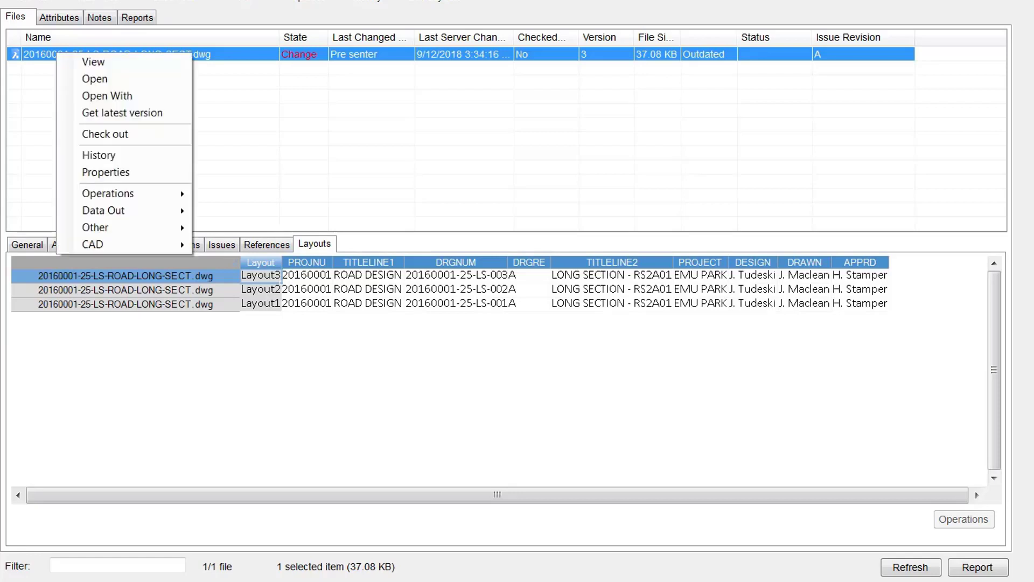
pyautogui.moveTo(124, 244)
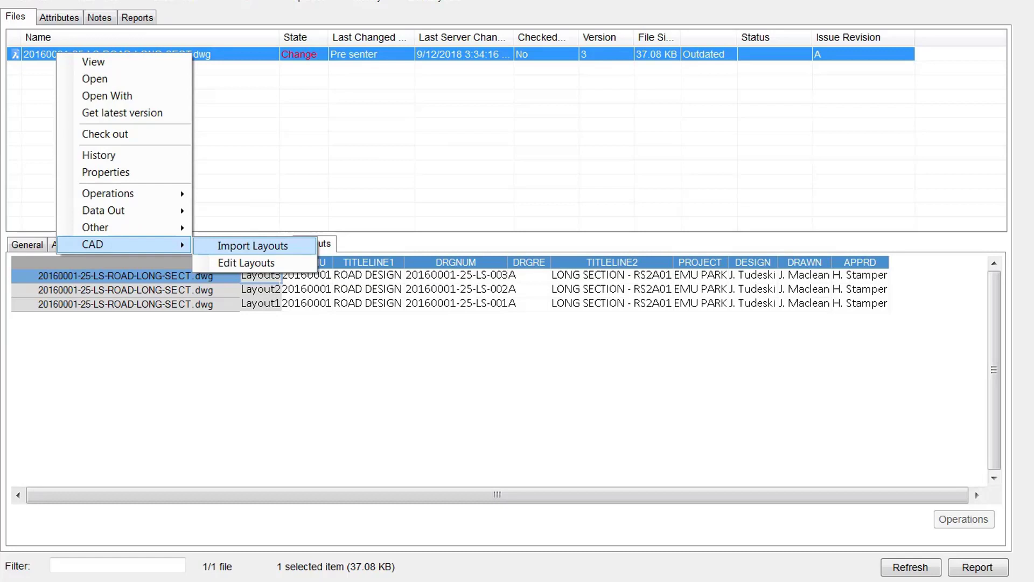
pyautogui.click(252, 246)
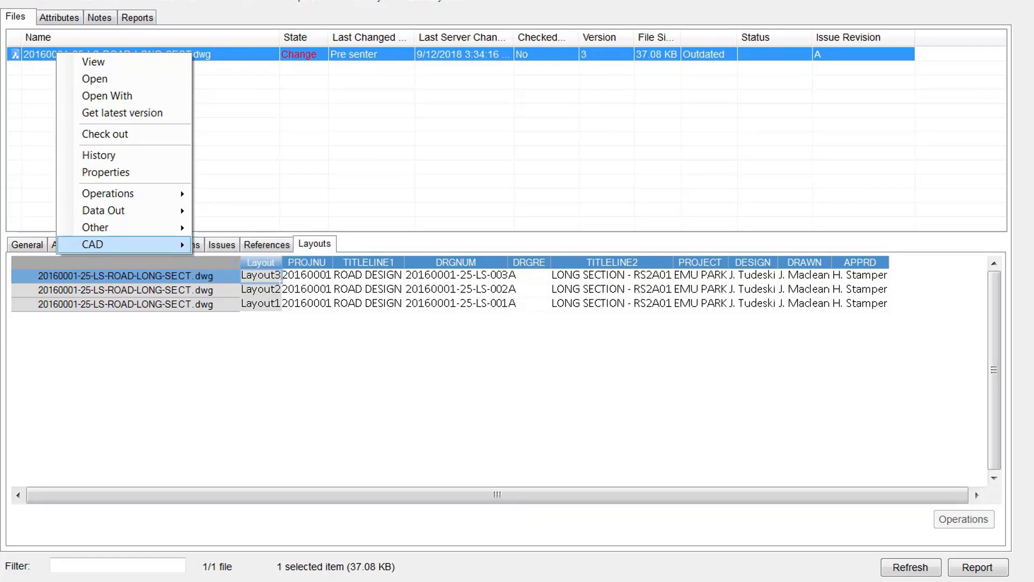
pyautogui.press('Escape')
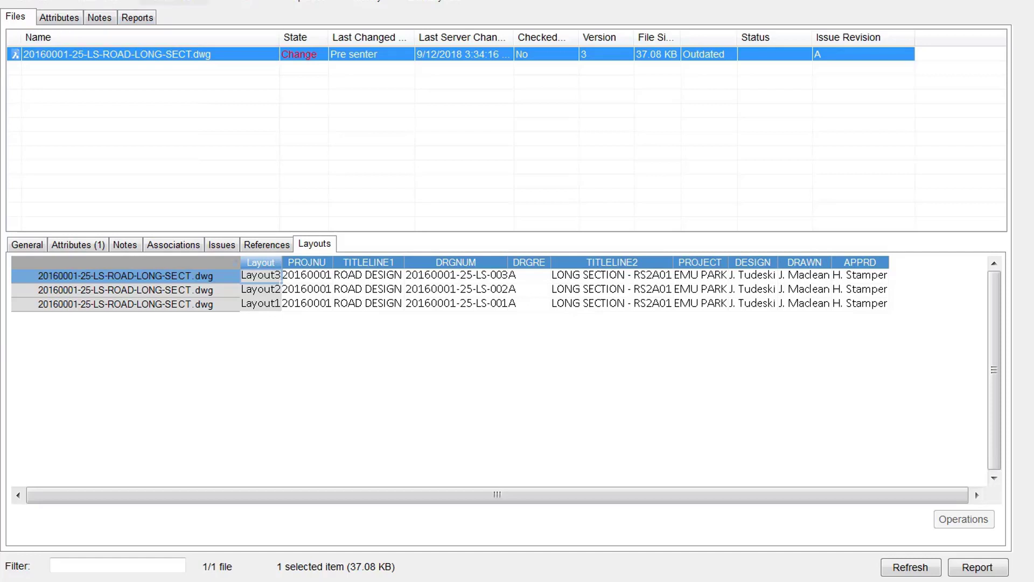
pyautogui.click(173, 1)
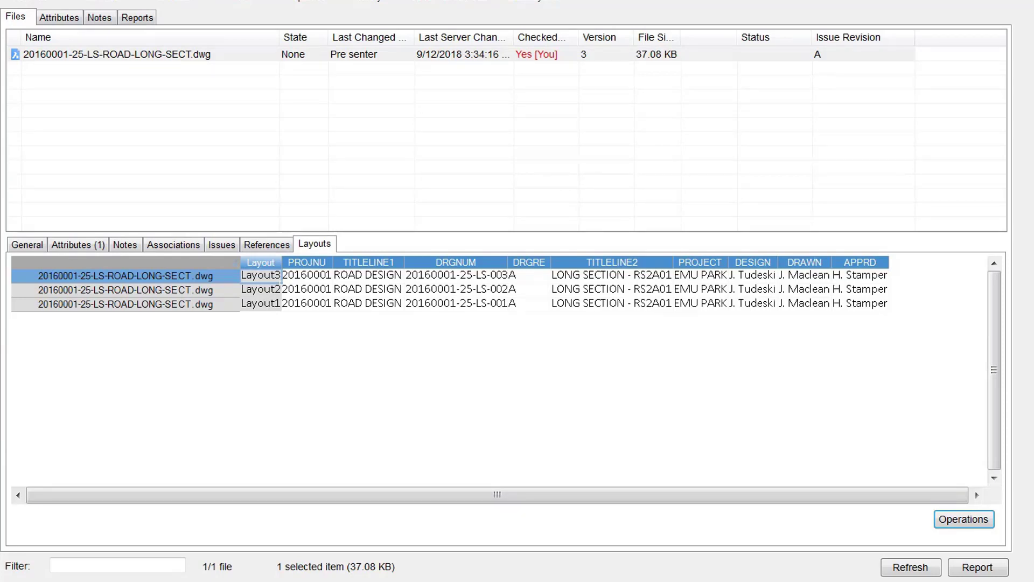
pyautogui.click(368, 289)
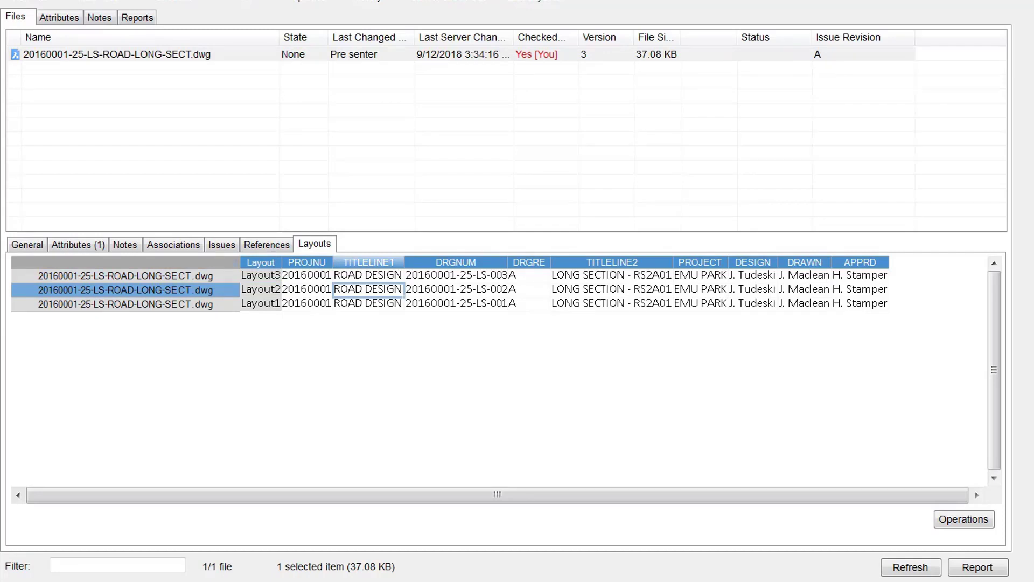
pyautogui.write('FRED')
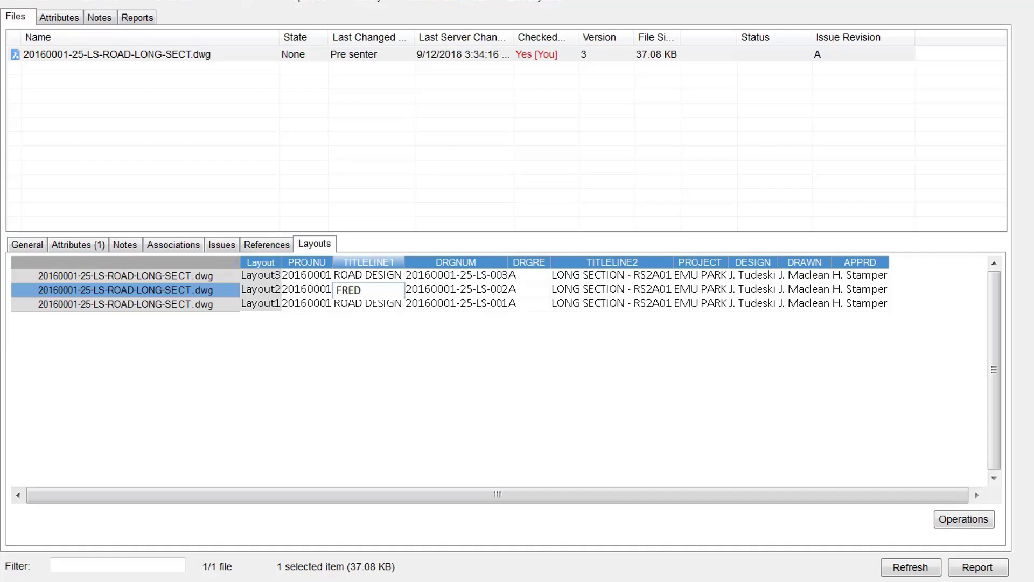
pyautogui.press('Return')
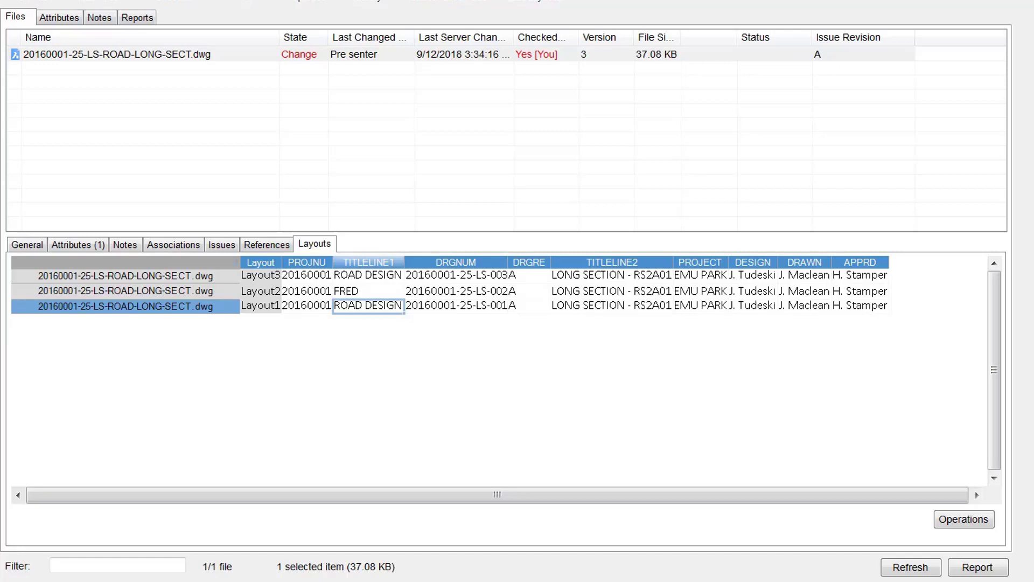
pyautogui.click(116, 55)
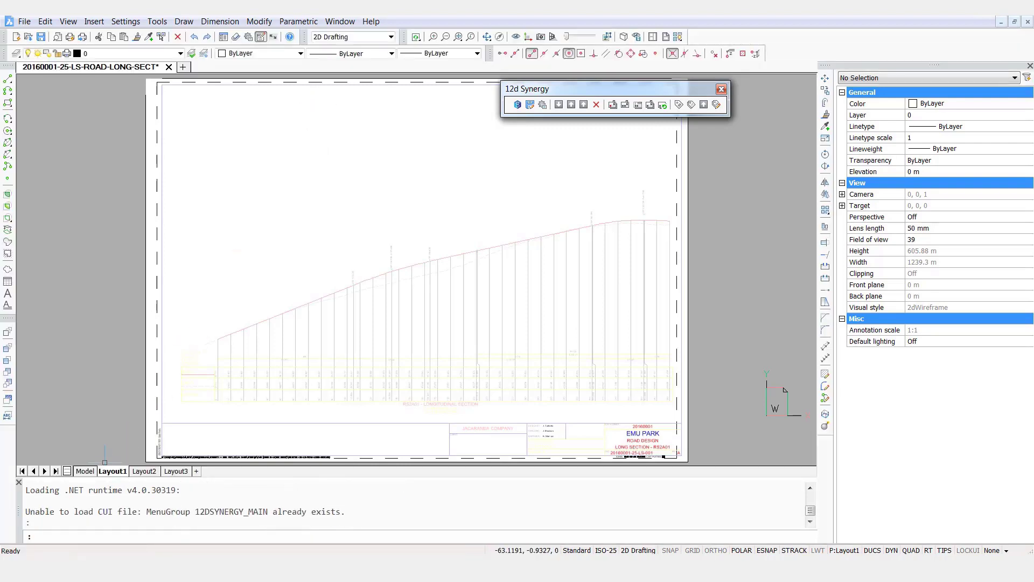
pyautogui.click(144, 471)
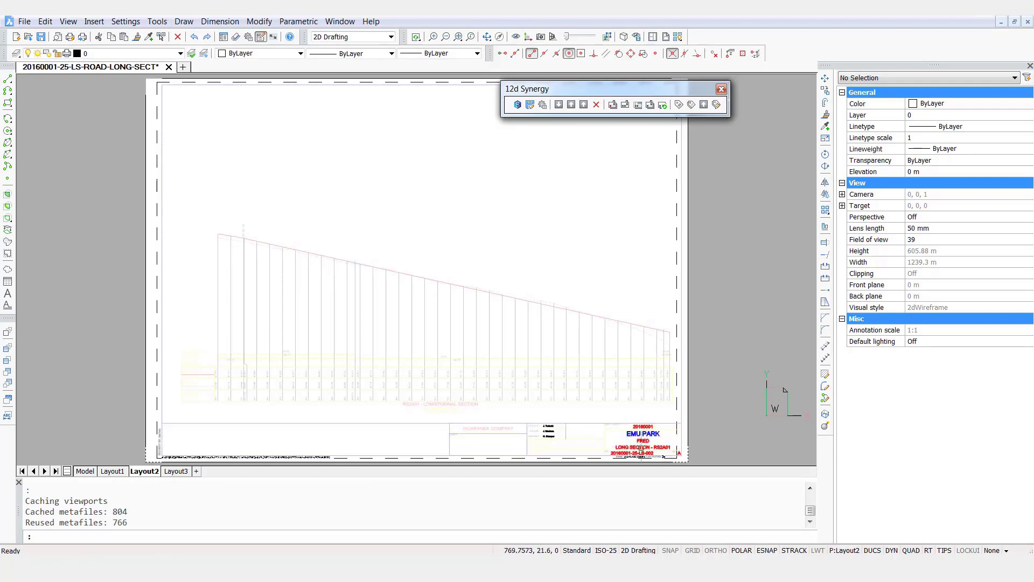
pyautogui.scroll(5, 646, 435)
pyautogui.moveTo(641, 423)
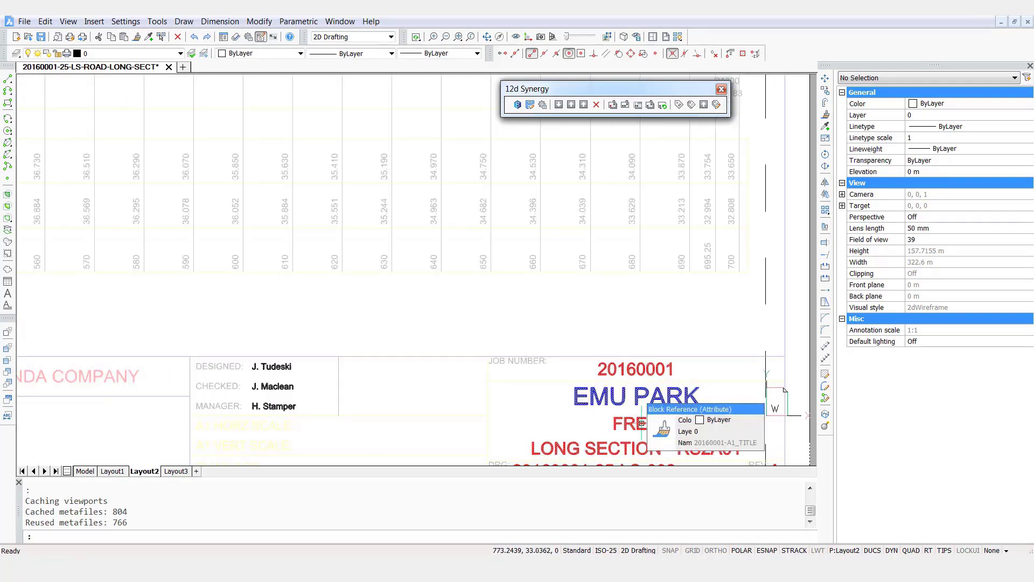
pyautogui.scroll(-3, 637, 318)
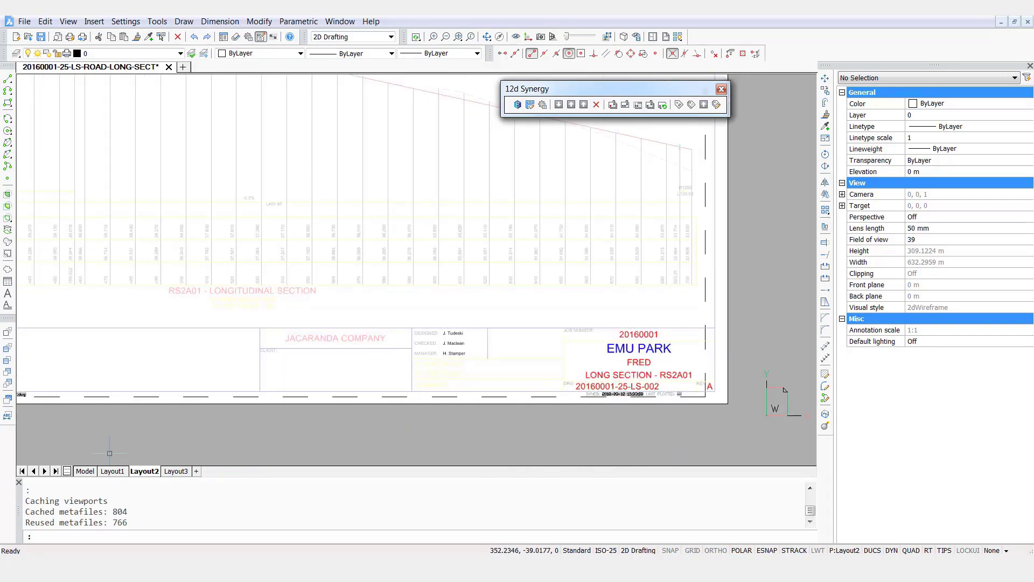
# Step: Set Title Line 1 in the title block of Layout3 to RODGER
pyautogui.click(176, 471)
pyautogui.scroll(4, 640, 456)
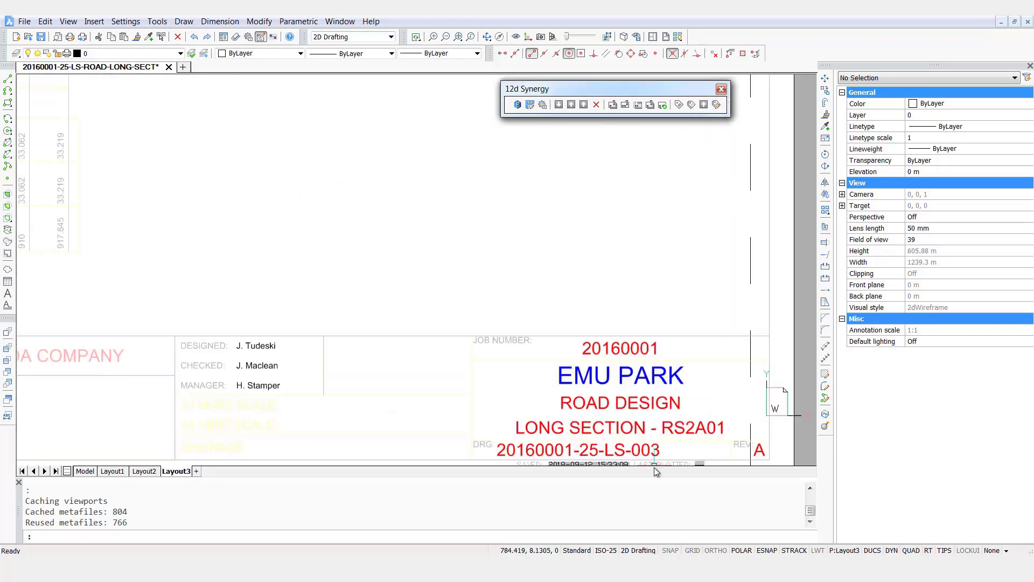
pyautogui.scroll(1, 655, 466)
pyautogui.doubleClick(603, 368)
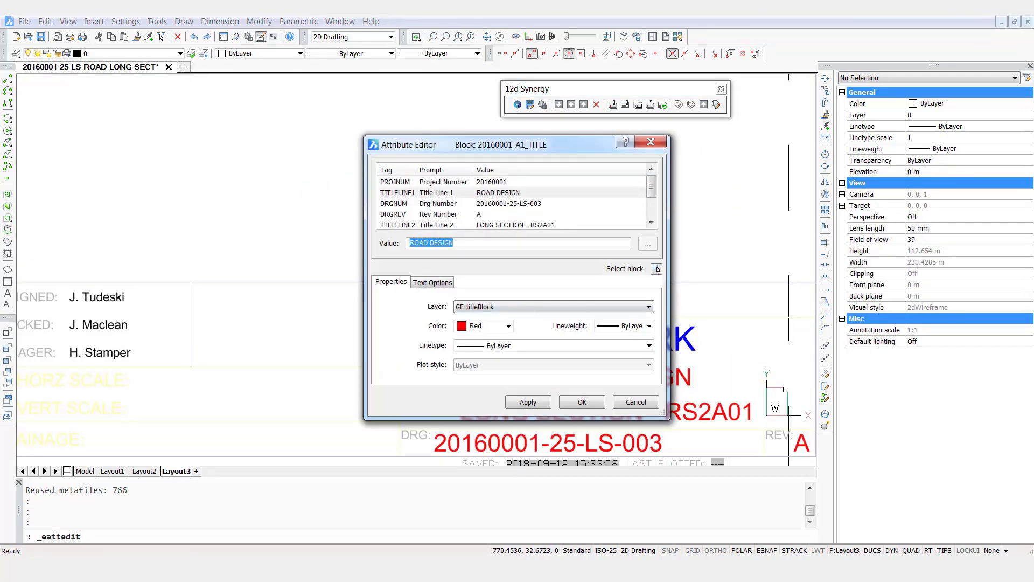
pyautogui.write('RODGER')
pyautogui.press('Return')
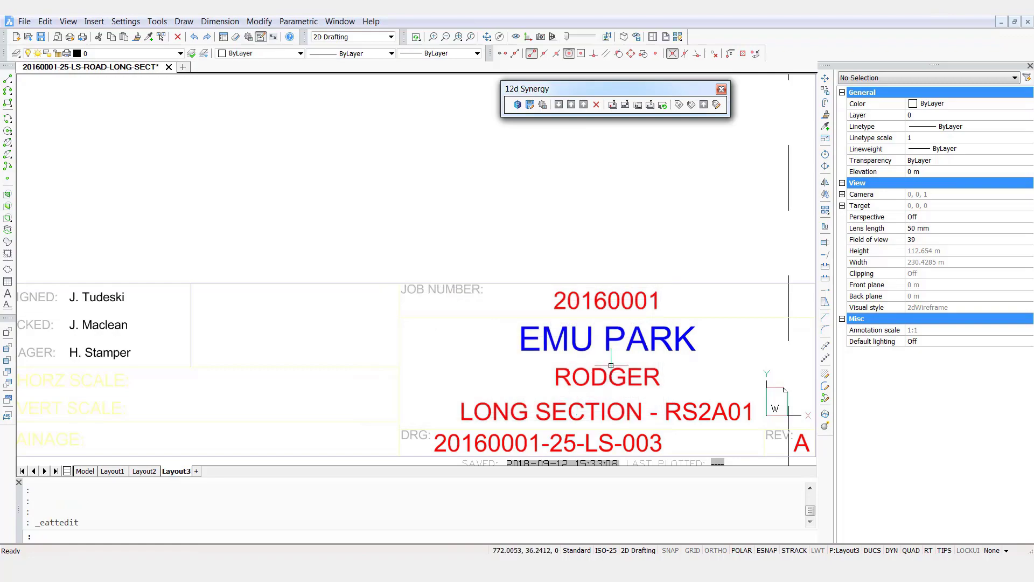
# Step: Save the drawing and push its block attributes to 12d Synergy
pyautogui.scroll(-2, 625, 311)
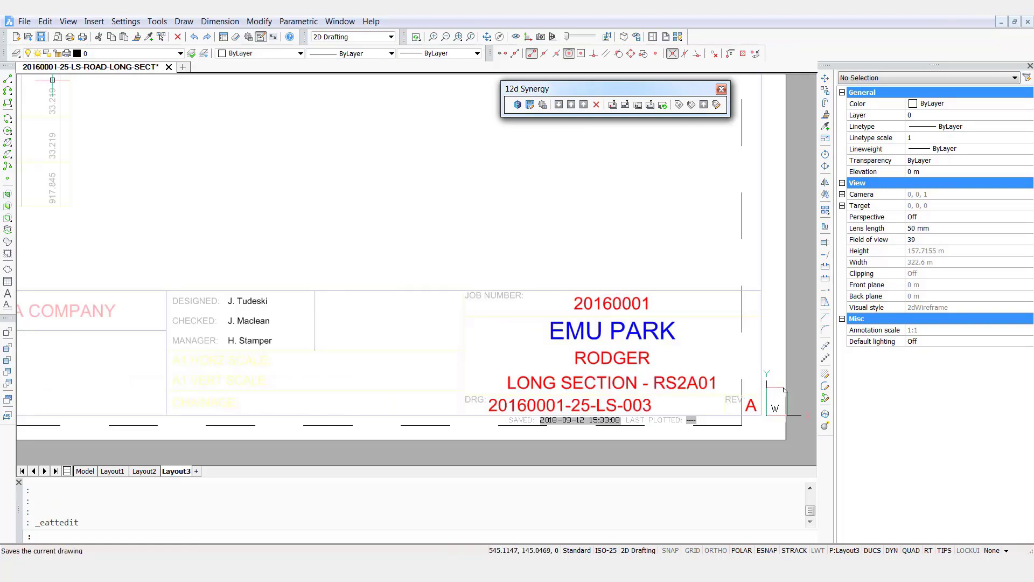
pyautogui.click(40, 37)
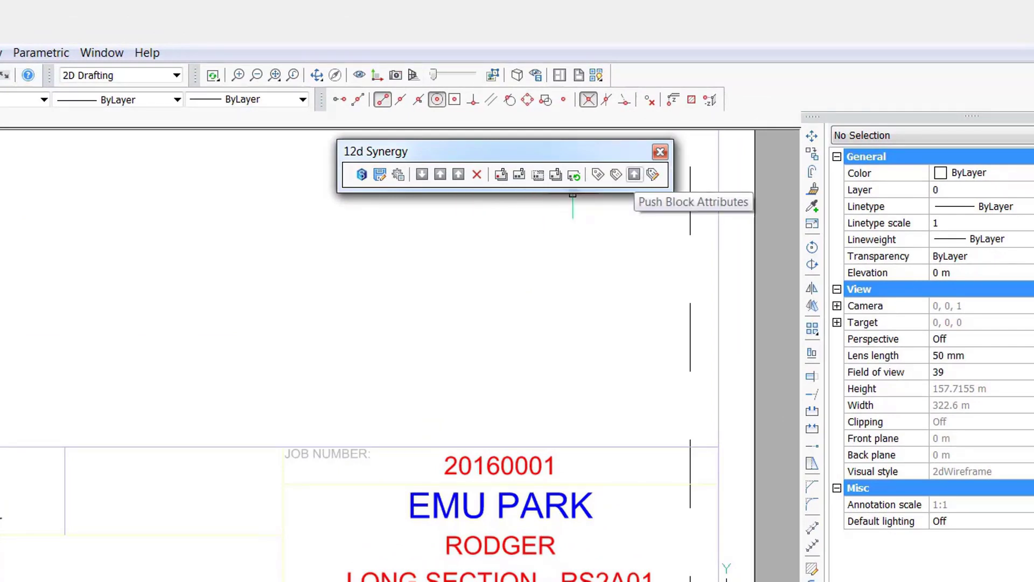
pyautogui.click(634, 174)
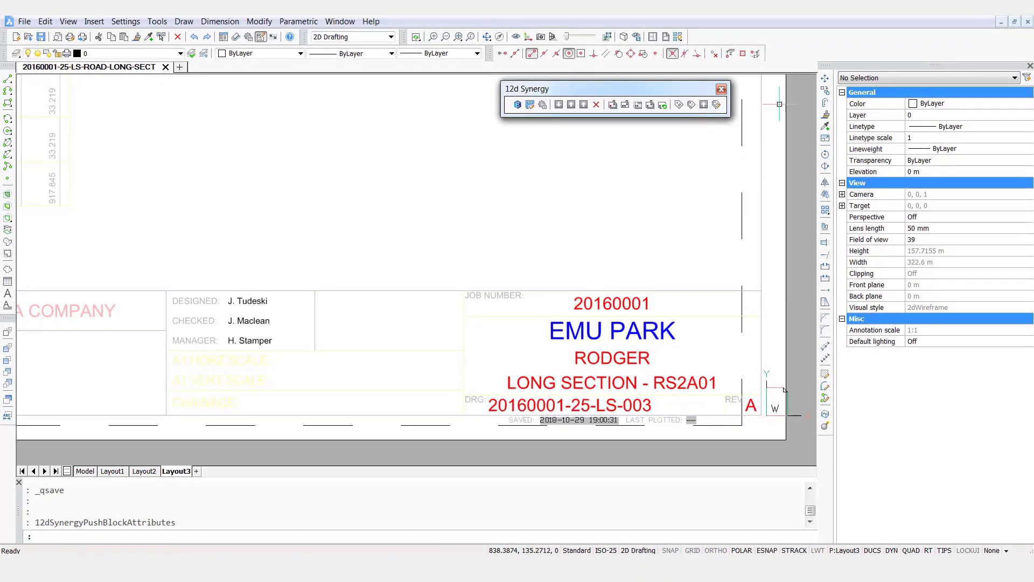
# Step: Close the drawing, check it in as a Daily Check-in, and inspect TITLELINE1 of Layout3 in 12d Synergy
pyautogui.click(1028, 22)
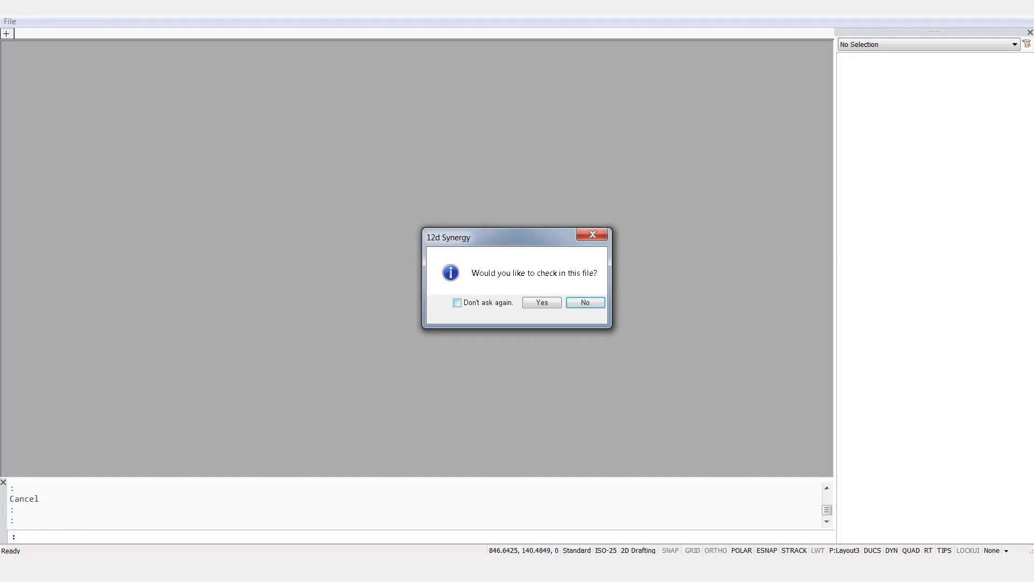
pyautogui.click(542, 302)
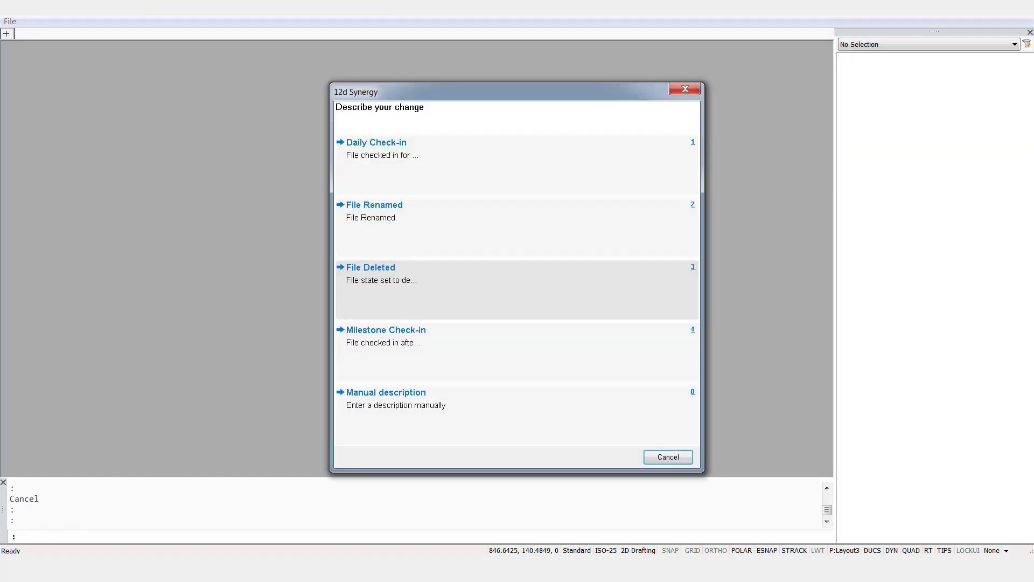
pyautogui.click(517, 166)
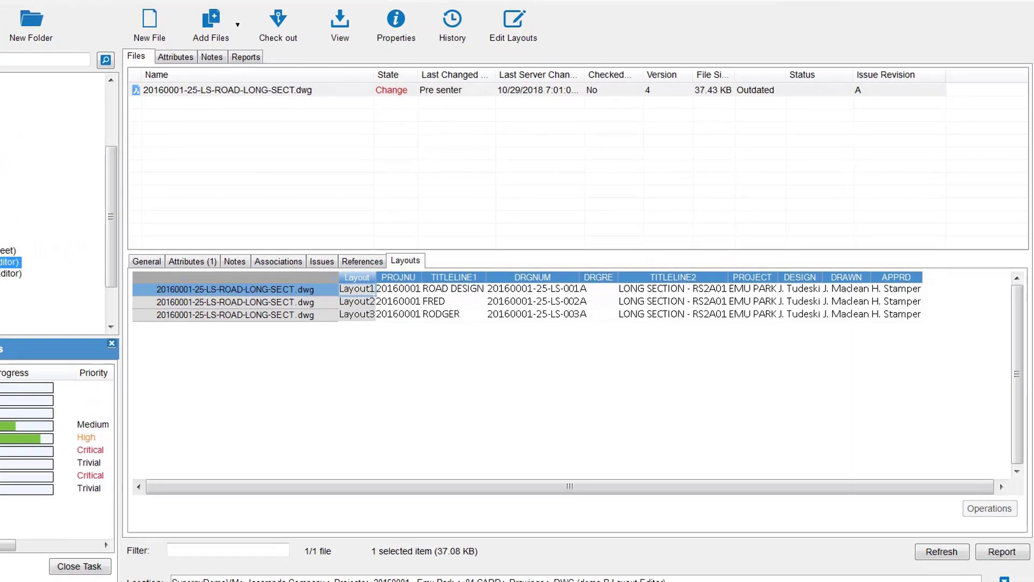
pyautogui.click(454, 315)
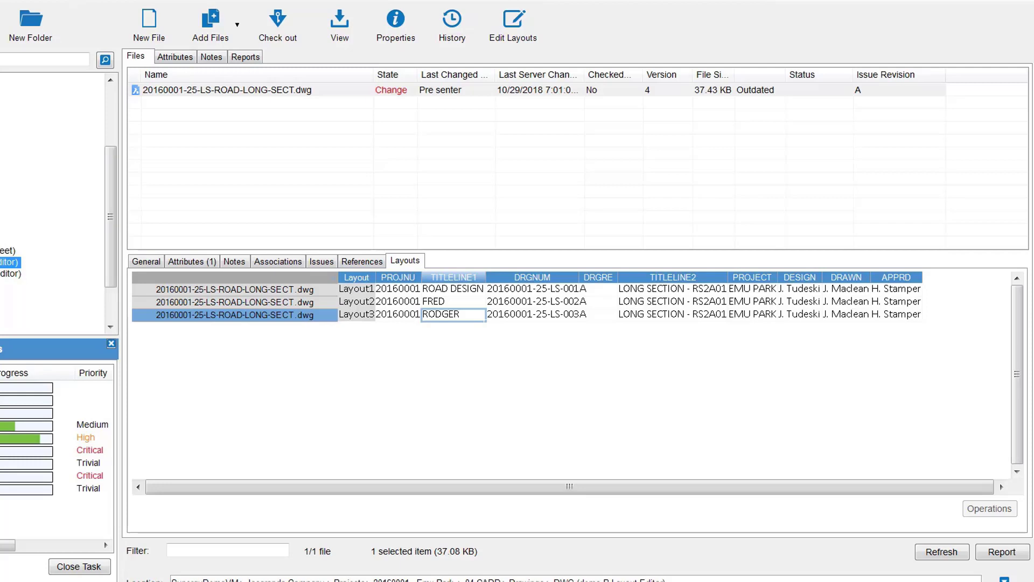
# Step: Import the CAD layouts of both CROSS-SECT drawings in the DWG (demo C-Bulk Att Editor) folder
pyautogui.click(11, 273)
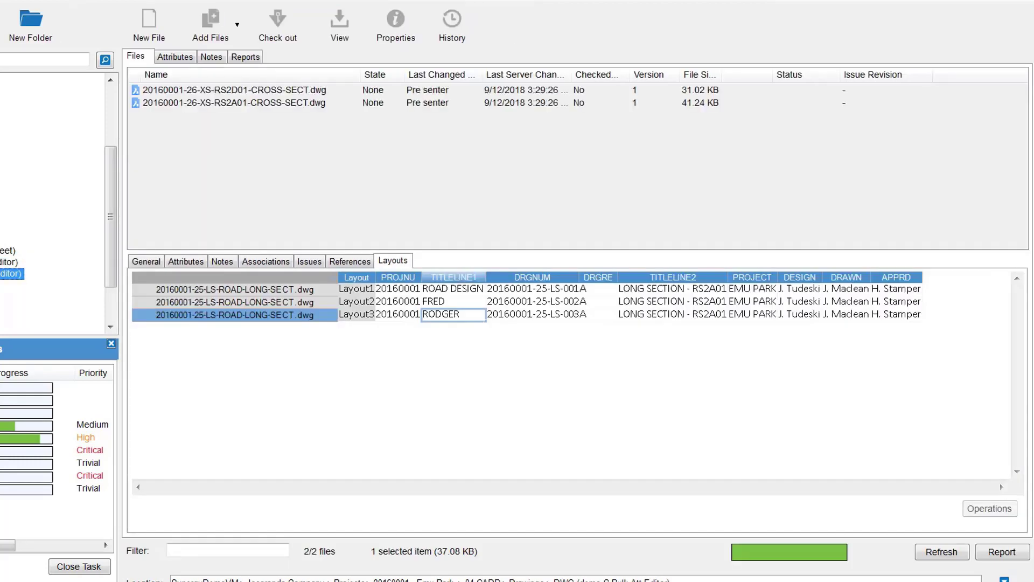
pyautogui.click(235, 90)
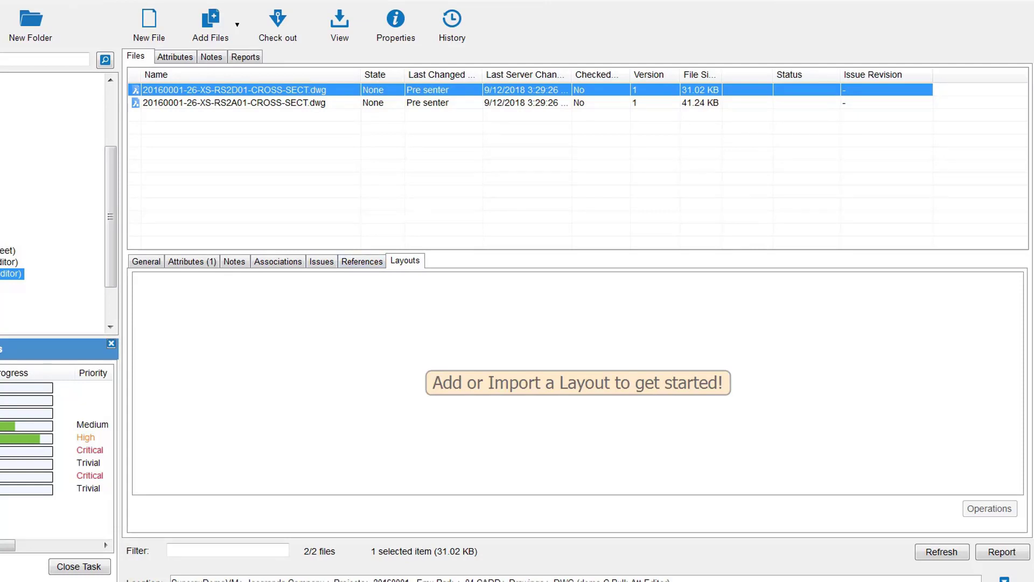
pyautogui.keyDown('shift'); pyautogui.click(226, 103); pyautogui.keyUp('shift')
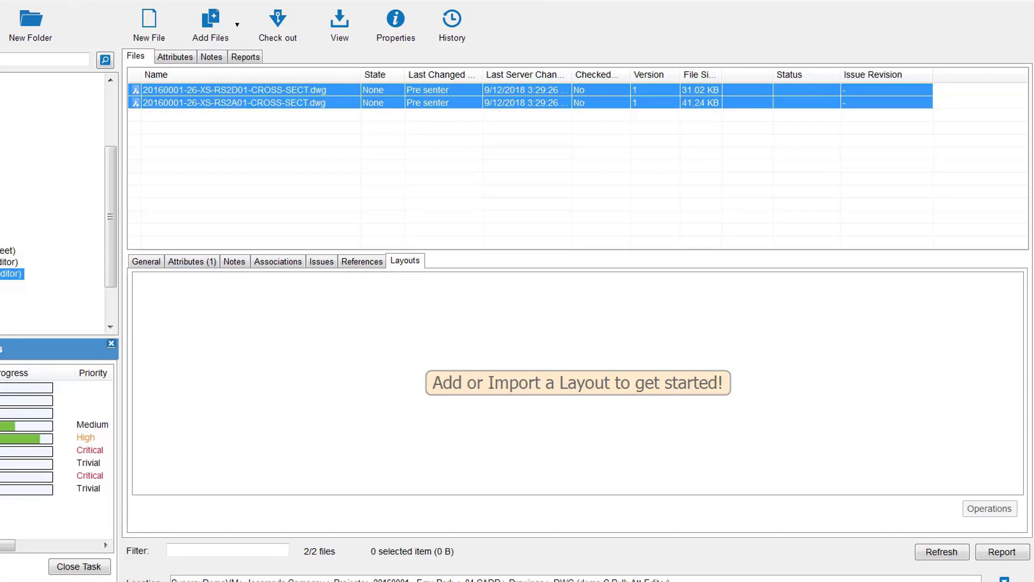
pyautogui.rightClick(170, 101)
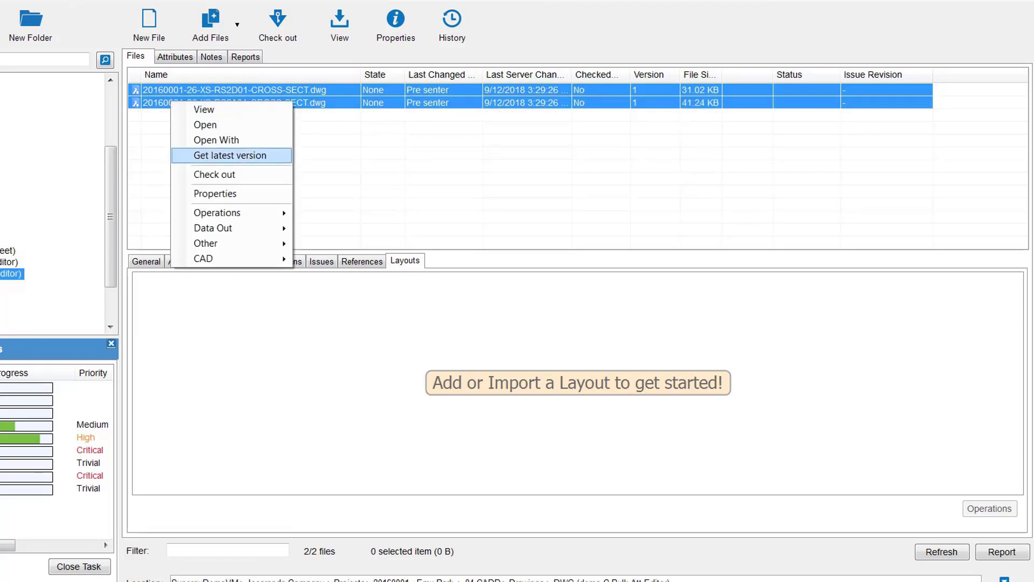
pyautogui.moveTo(237, 258)
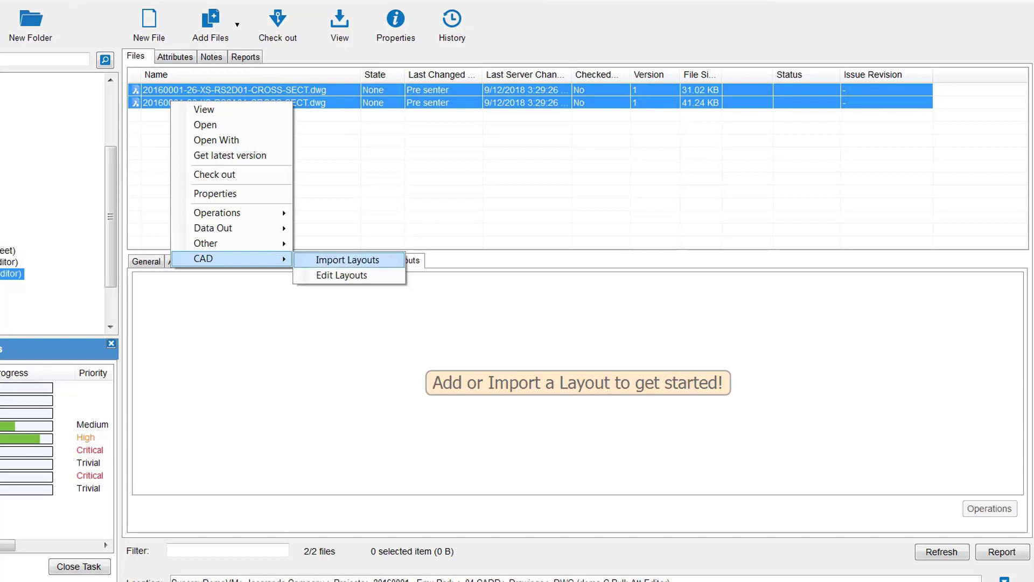
pyautogui.click(347, 259)
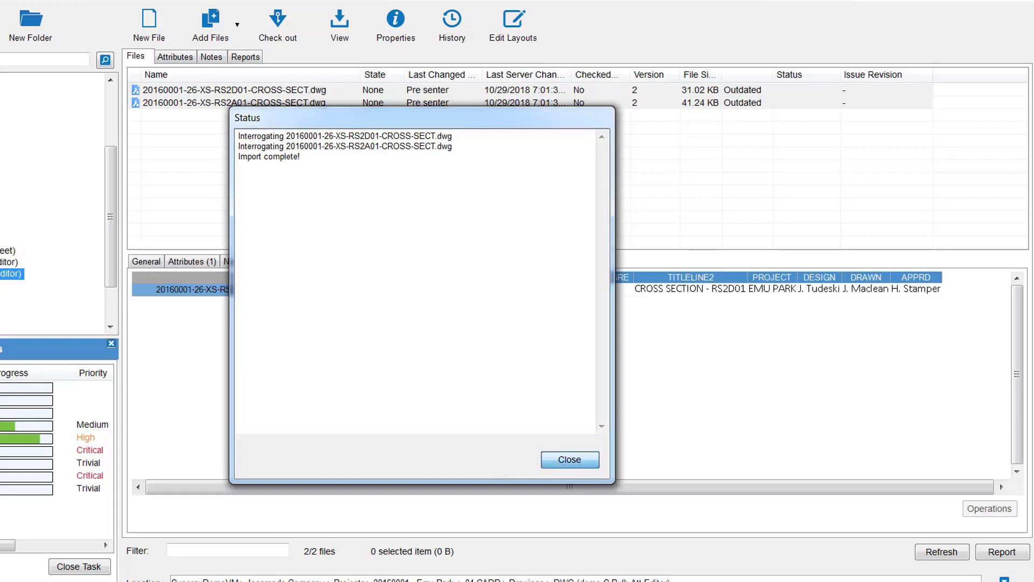
pyautogui.click(569, 459)
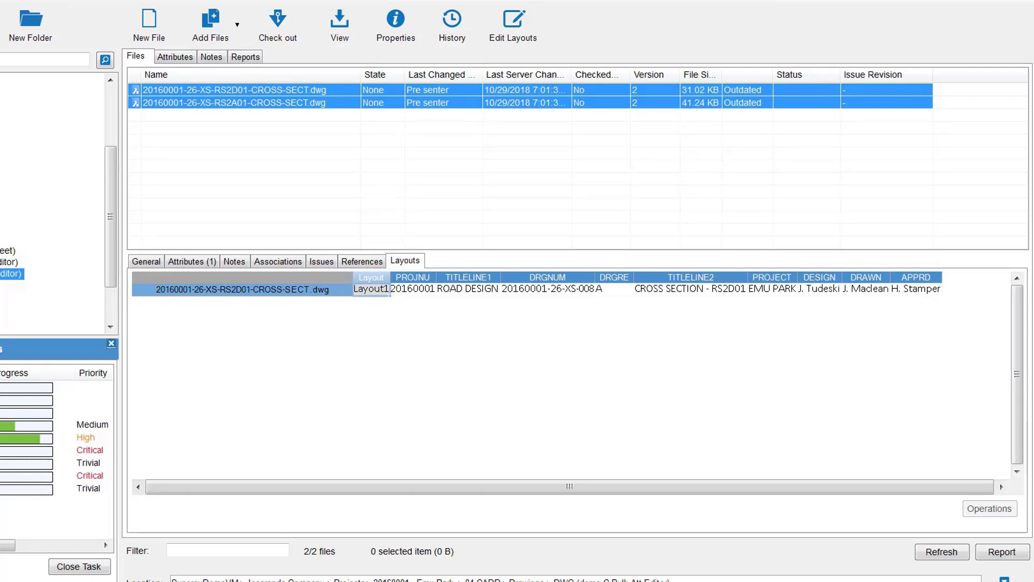
# Step: Check out both CROSS-SECT drawings and open them together in the Bulk File Attribute Editor
pyautogui.moveTo(274, 142); pyautogui.dragTo(219, 108)
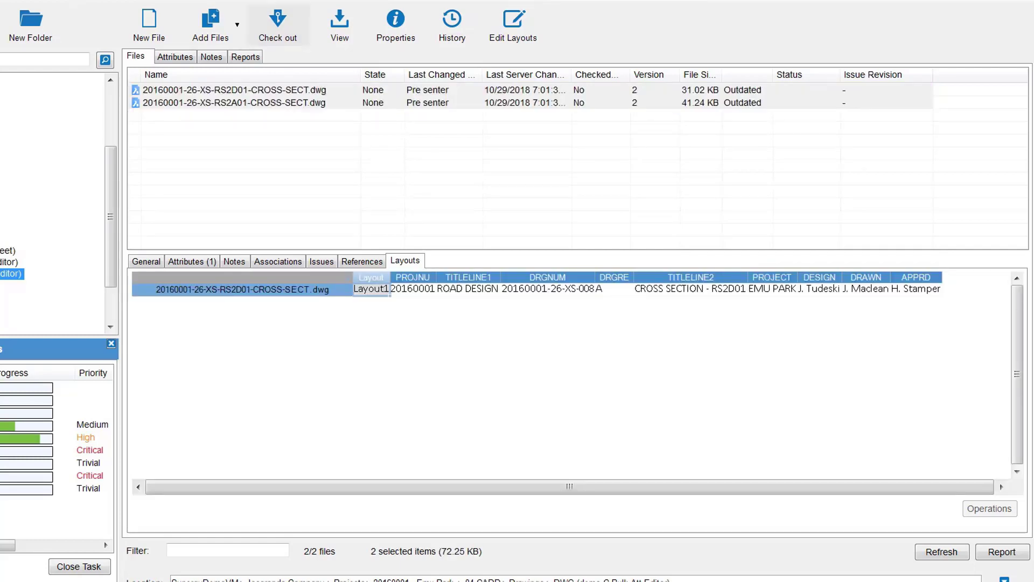
pyautogui.click(277, 25)
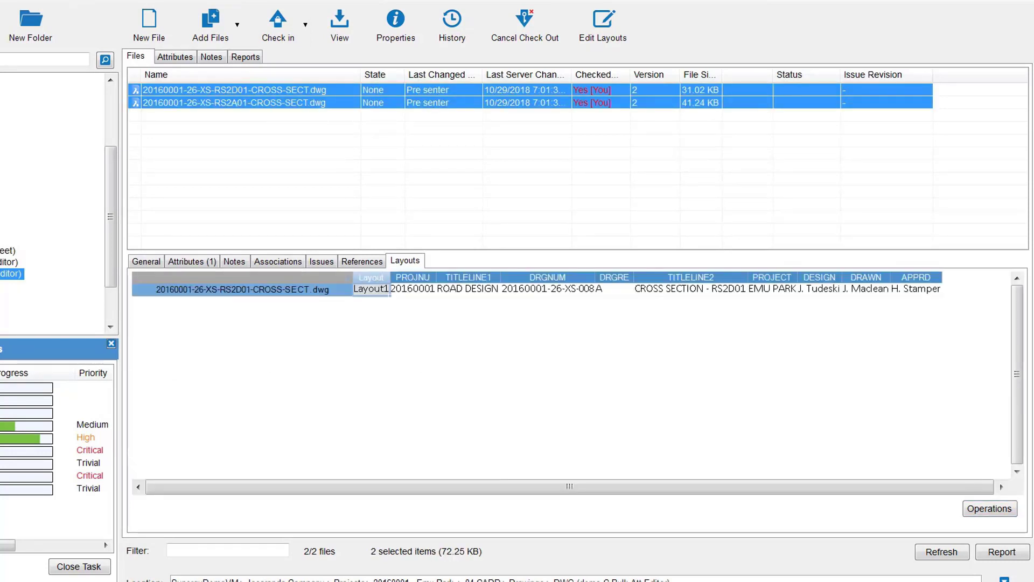
pyautogui.rightClick(262, 90)
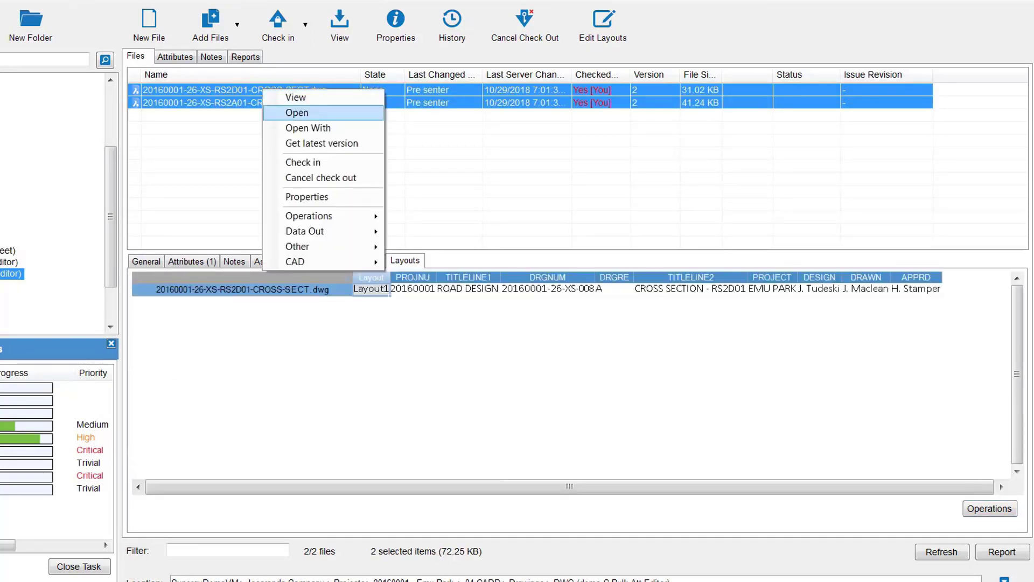
pyautogui.moveTo(323, 215)
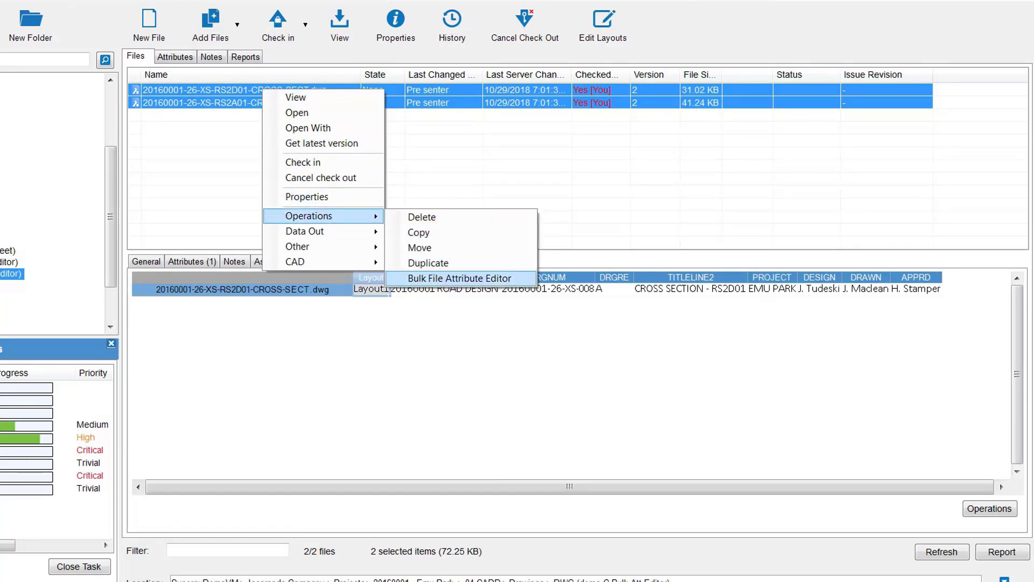
pyautogui.click(459, 278)
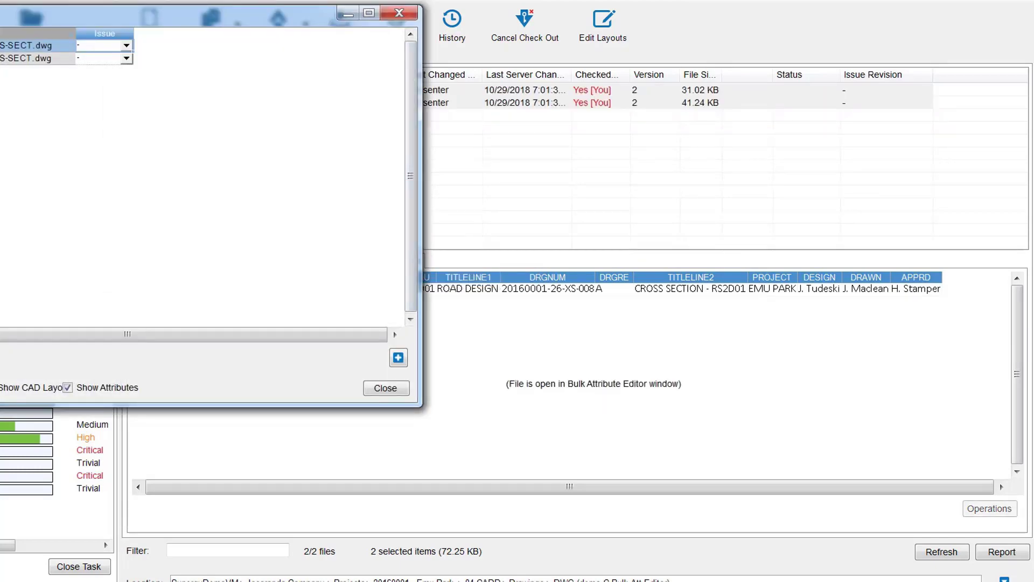
# Step: Show the CAD layouts in the Bulk File Attribute Editor and widen its window to fit all attribute columns
pyautogui.moveTo(217, 24); pyautogui.dragTo(459, 76)
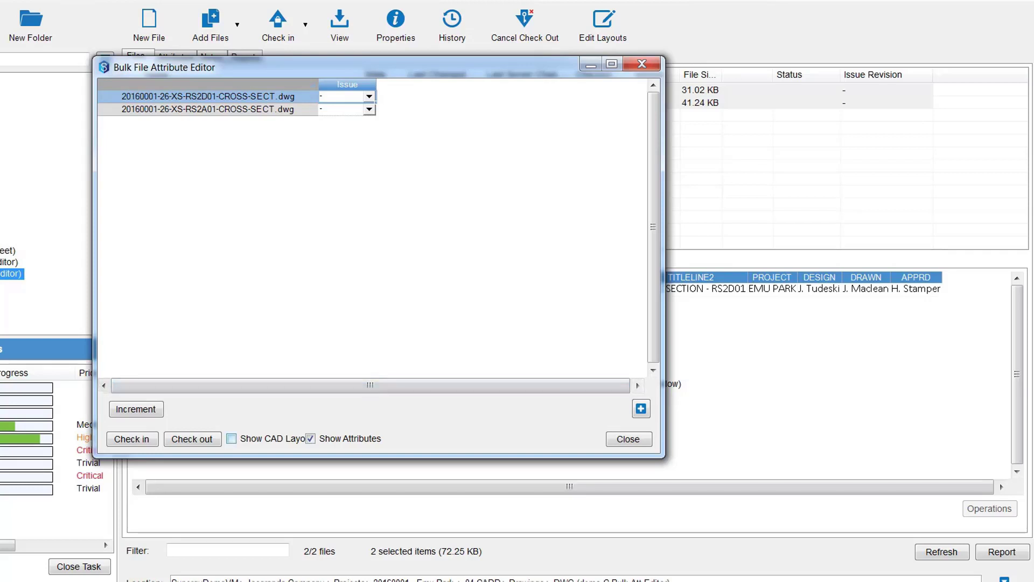
pyautogui.click(231, 438)
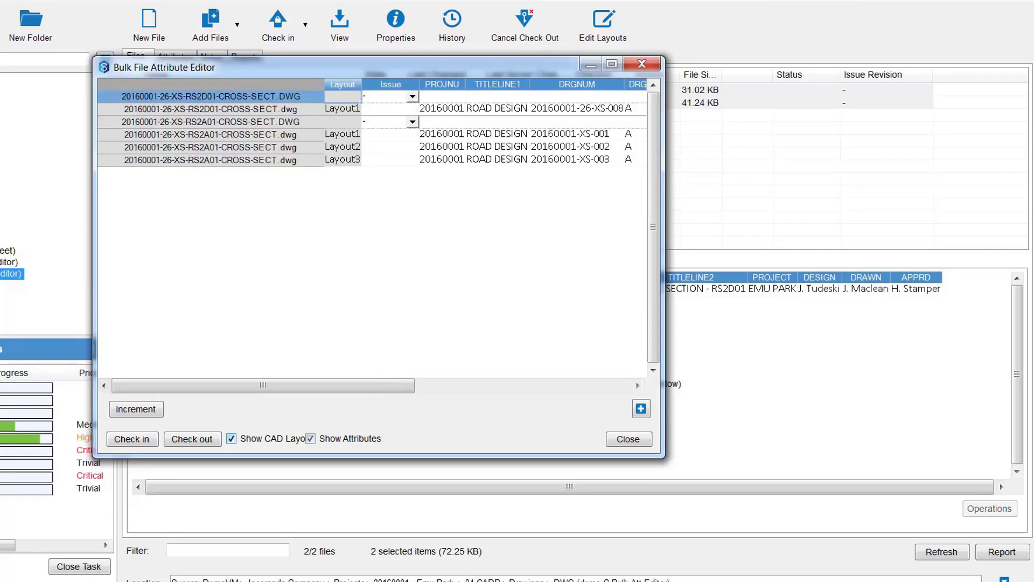
pyautogui.moveTo(664, 217); pyautogui.dragTo(1003, 296)
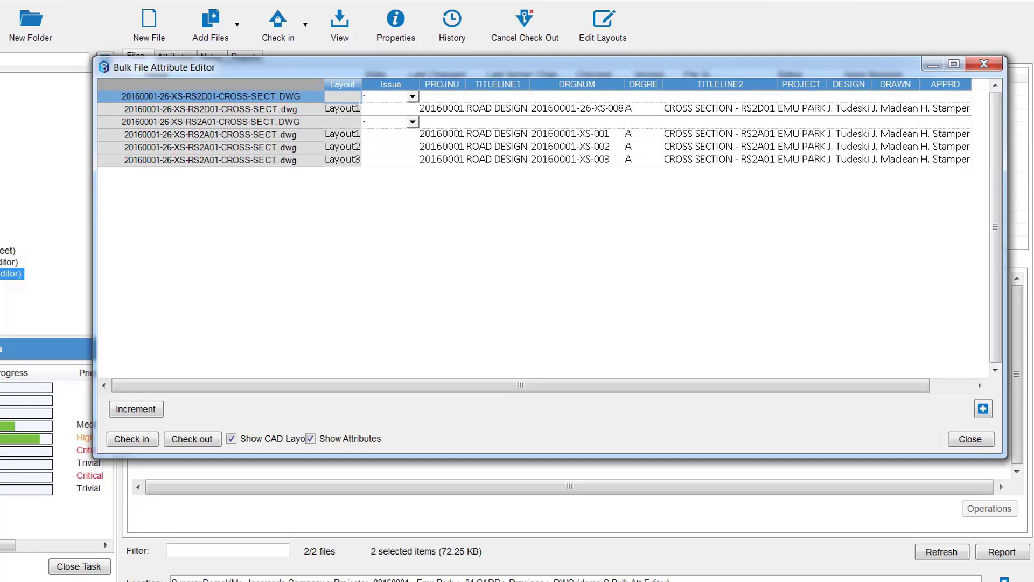
pyautogui.click(497, 134)
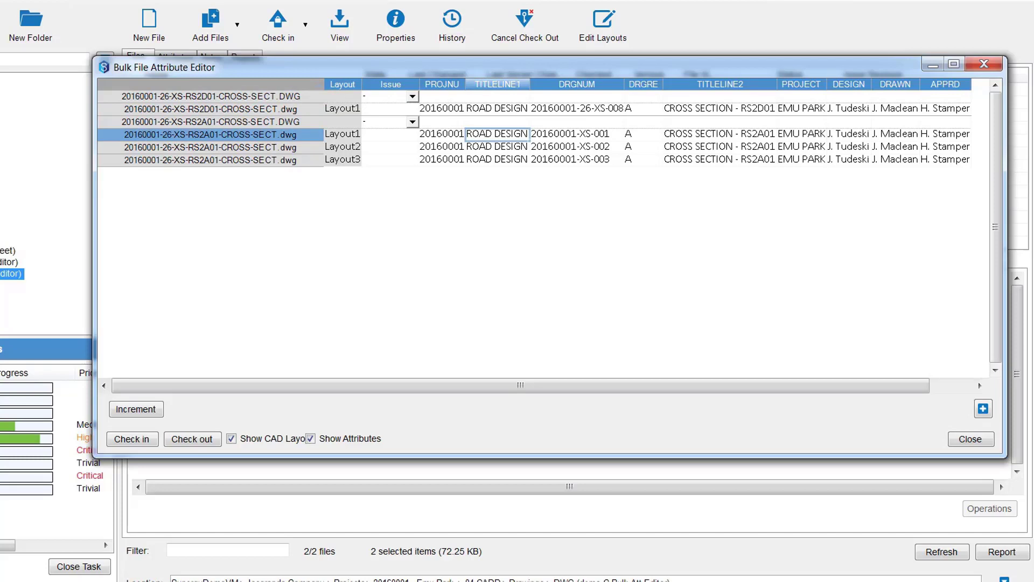
pyautogui.write('HARRY')
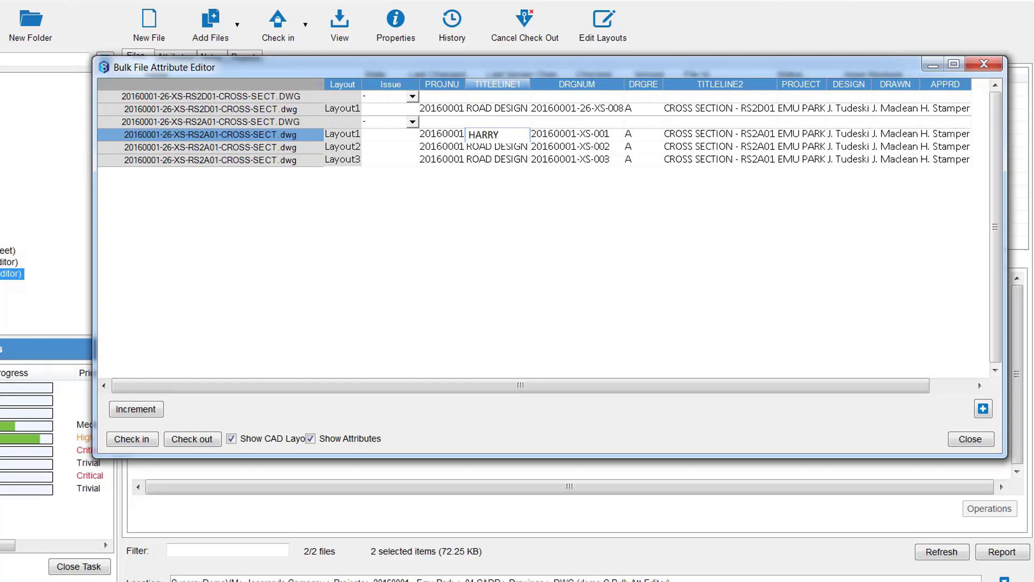
pyautogui.press('Down')
pyautogui.press('Down')
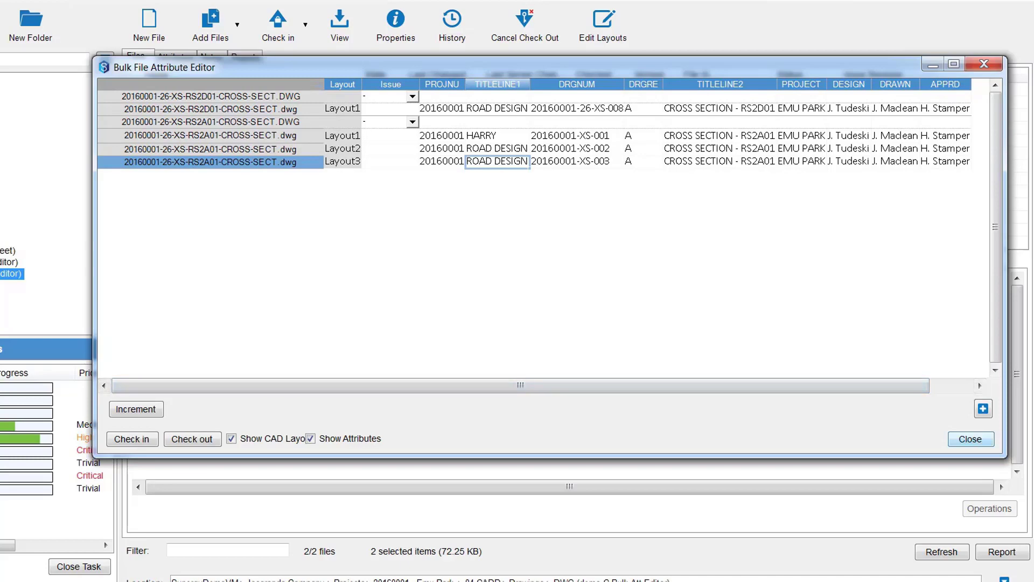
pyautogui.click(969, 438)
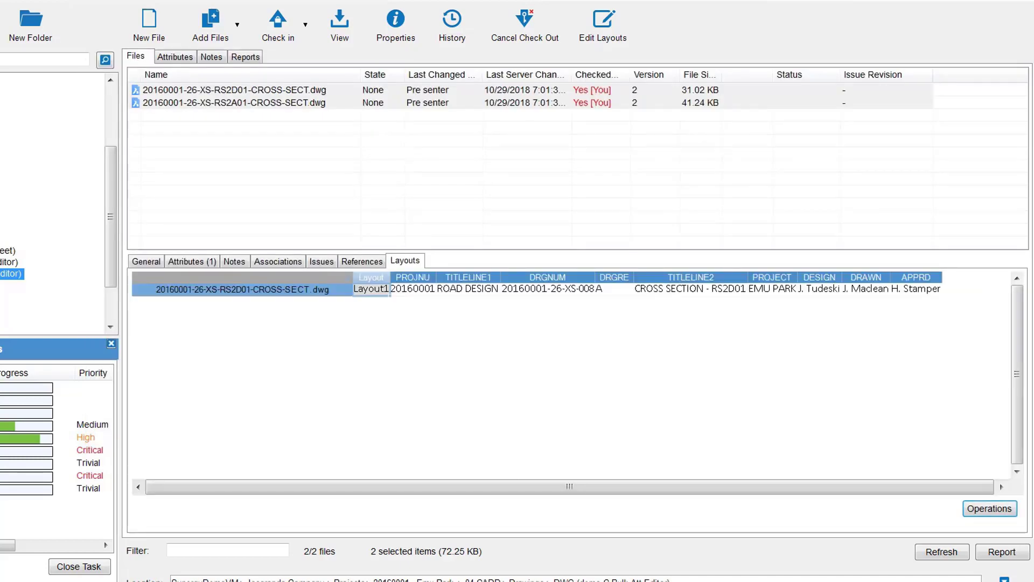
pyautogui.click(233, 103)
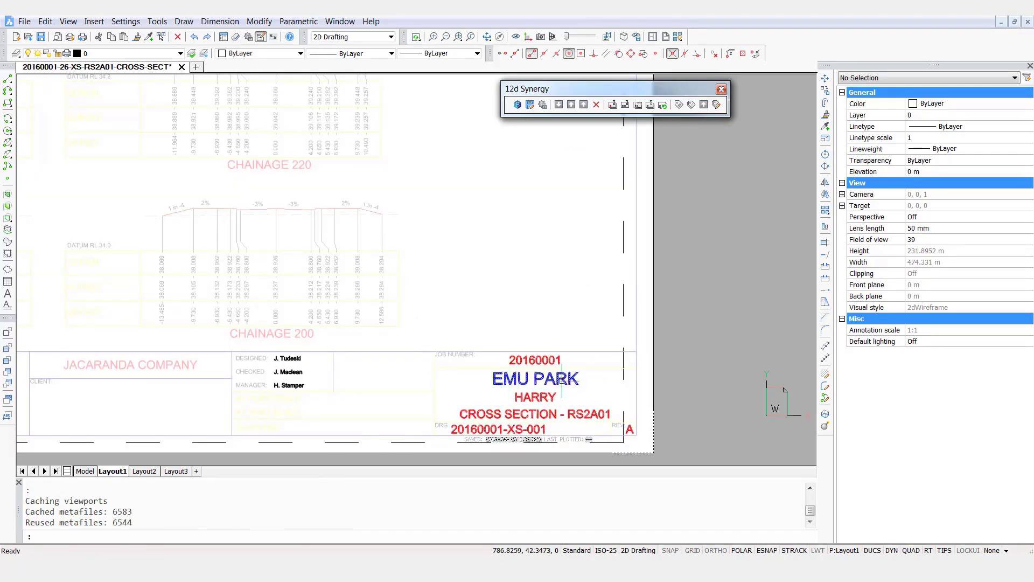
pyautogui.moveTo(527, 399)
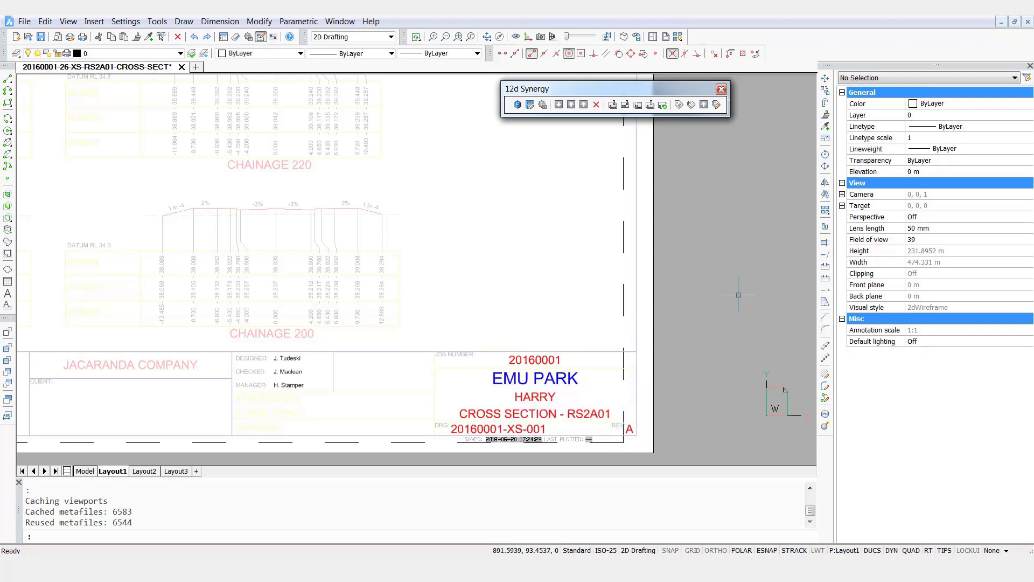
pyautogui.scroll(-4, 786, 315)
pyautogui.scroll(-1, 472, 415)
pyautogui.scroll(1, 483, 332)
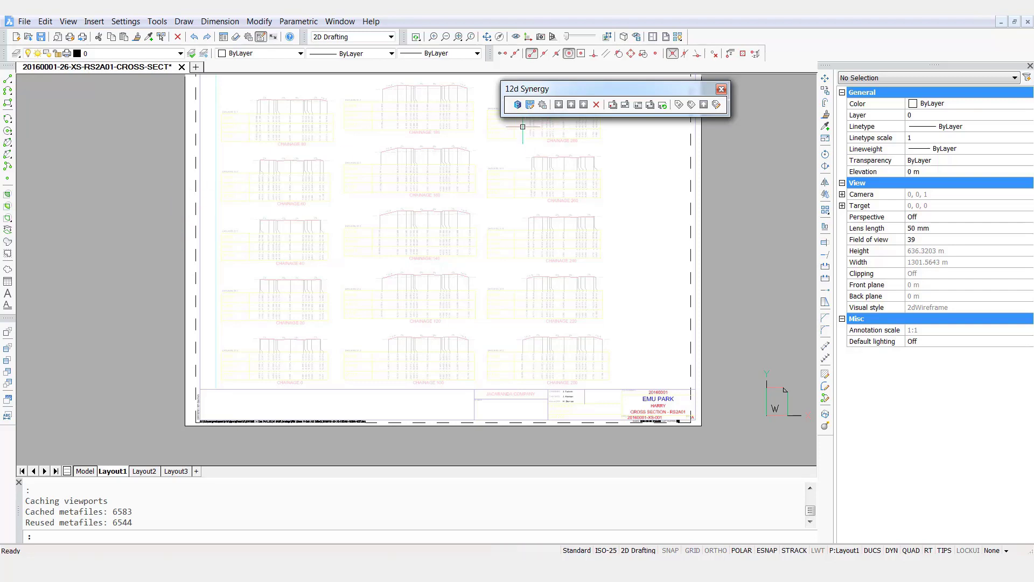
pyautogui.click(517, 105)
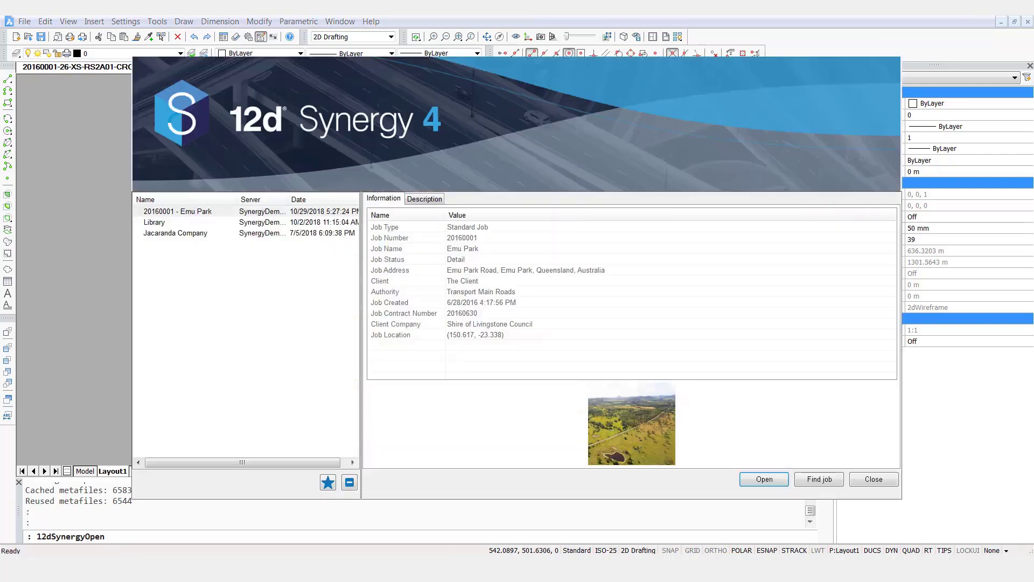
pyautogui.click(764, 480)
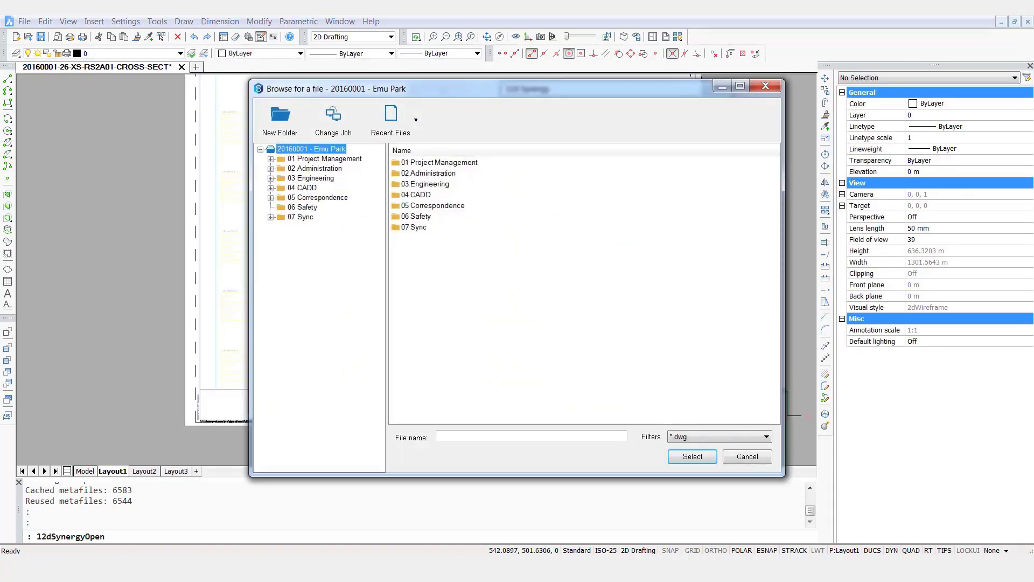
pyautogui.click(271, 188)
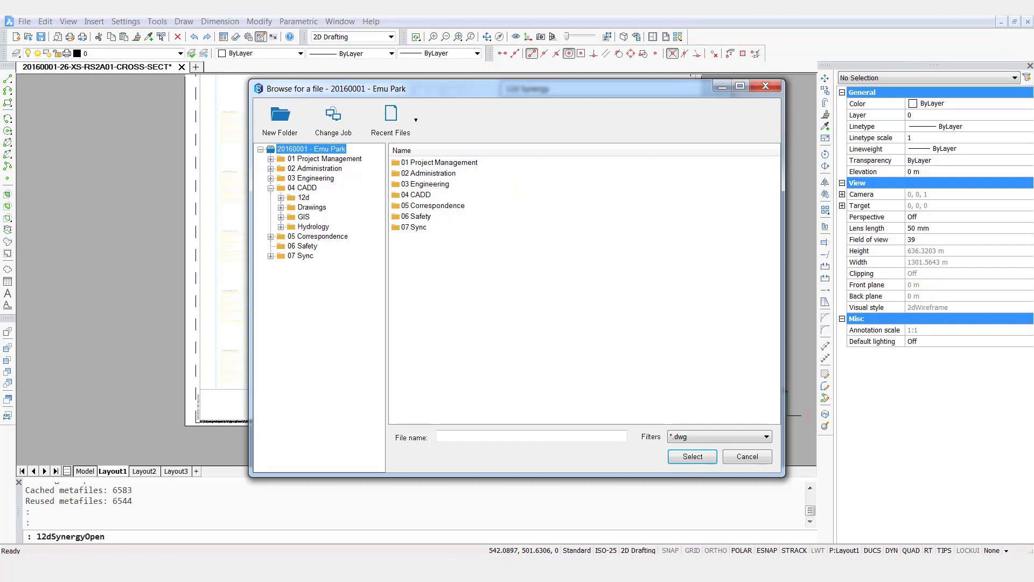
pyautogui.click(280, 207)
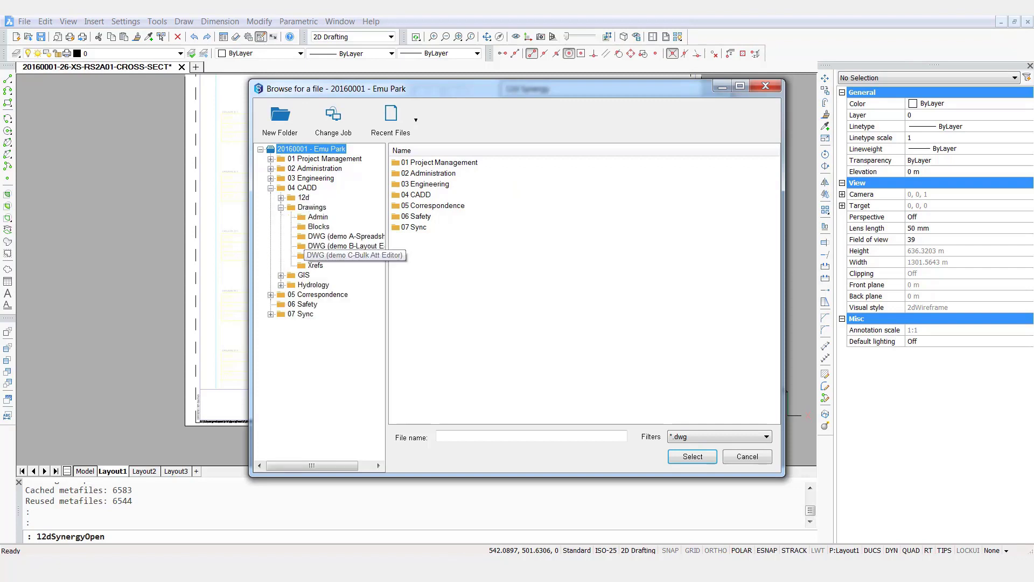
pyautogui.click(346, 246)
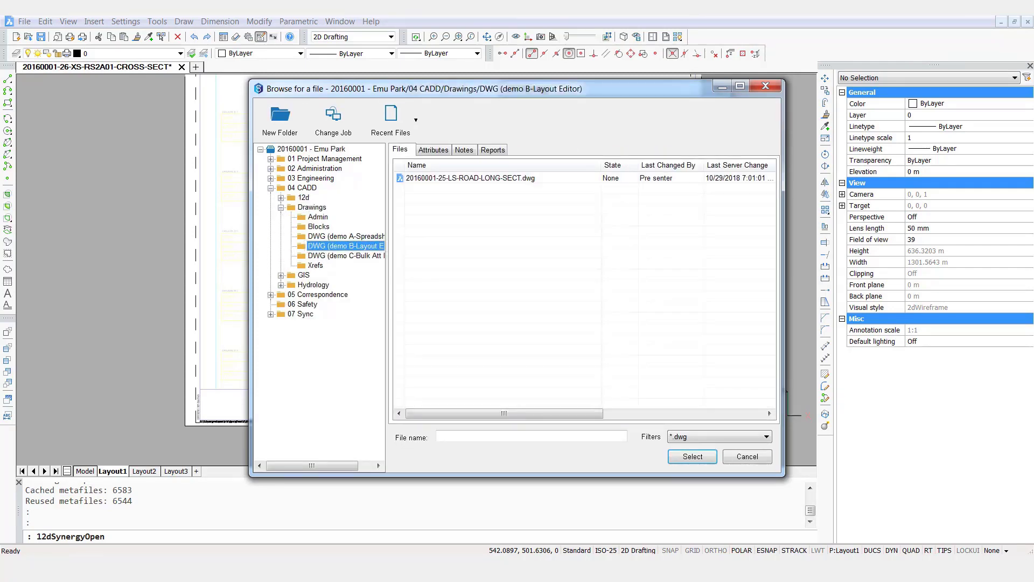
pyautogui.click(693, 456)
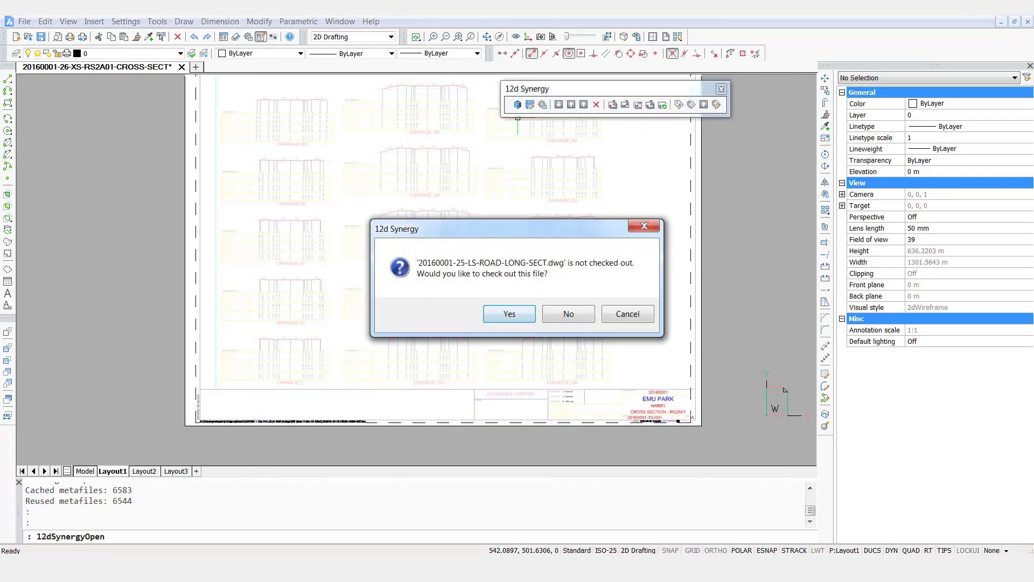
pyautogui.click(509, 313)
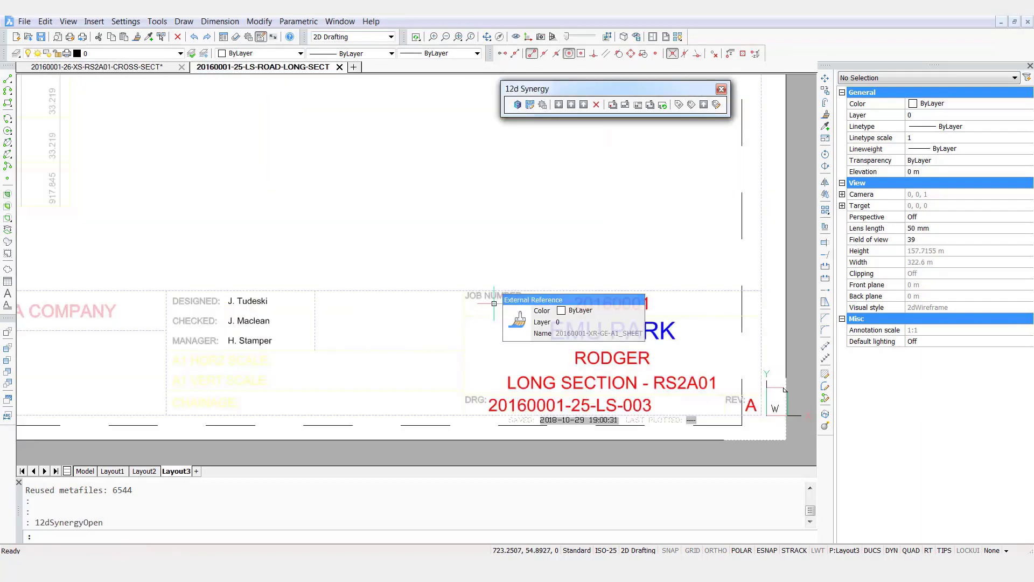
# Step: Review the 12d Synergy plugin settings for update checks and for check-out and check-in prompts
pyautogui.scroll(-4, 572, 458)
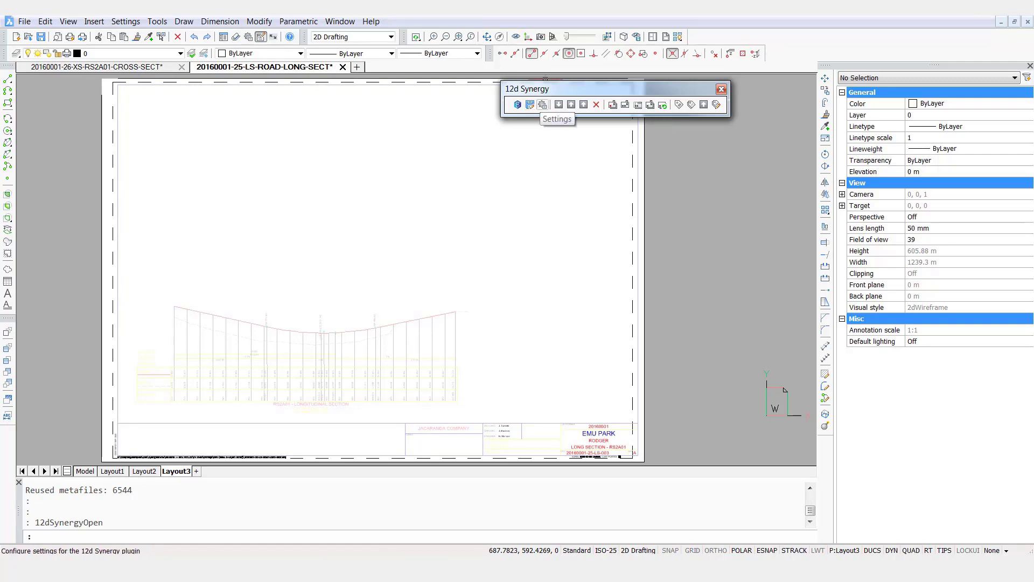
pyautogui.click(542, 105)
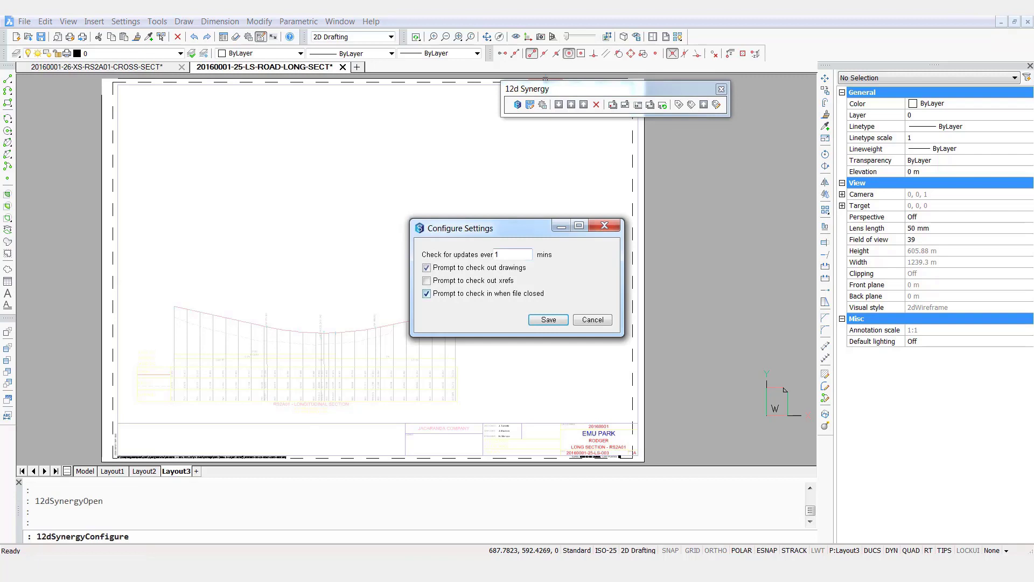
pyautogui.click(548, 320)
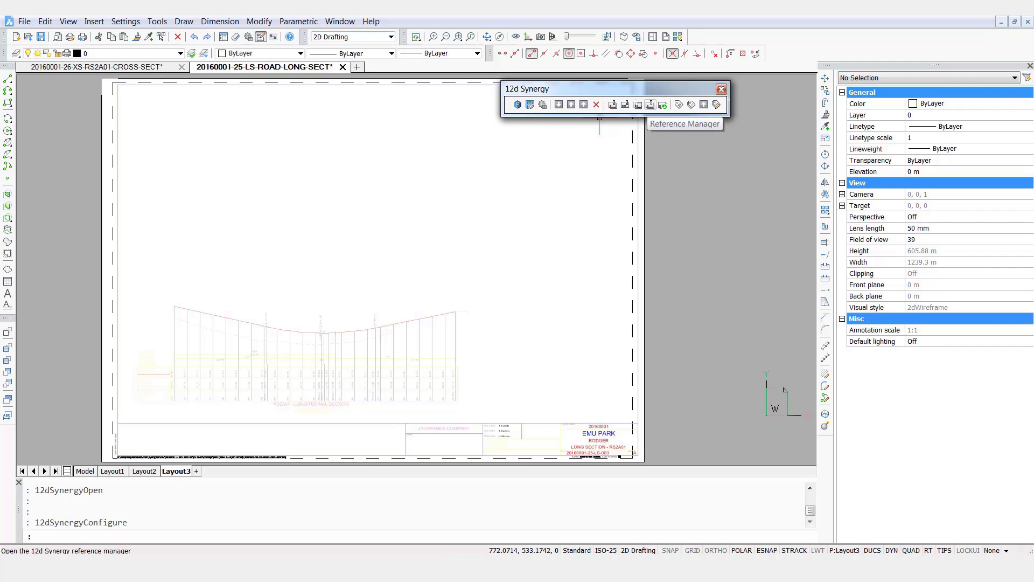
# Step: Check out and open the xref 20160001-XR-LS-RS2A01_003 through the 12d Synergy Reference Manager, and close the manager
pyautogui.click(650, 105)
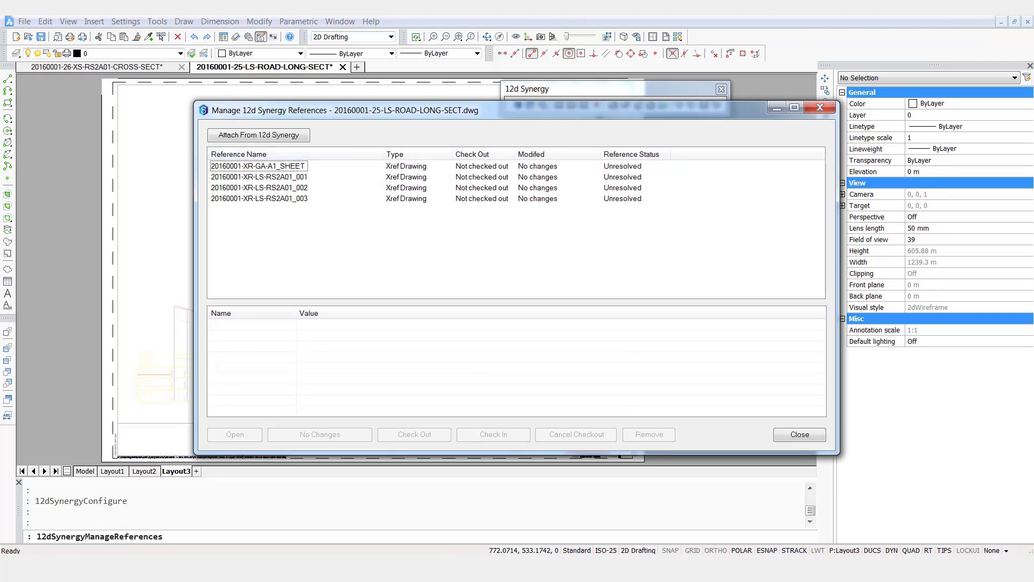
pyautogui.click(260, 199)
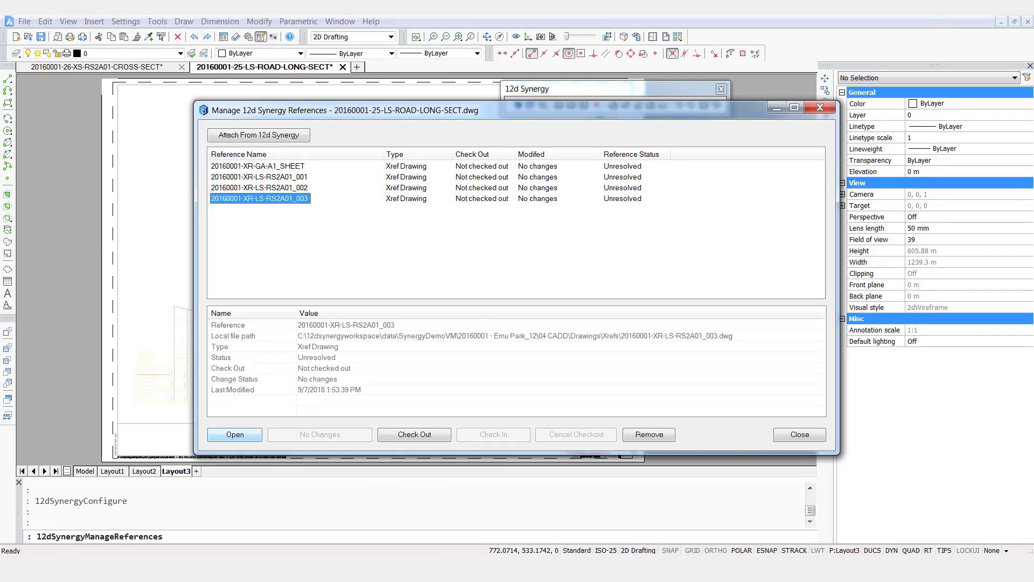
pyautogui.click(235, 435)
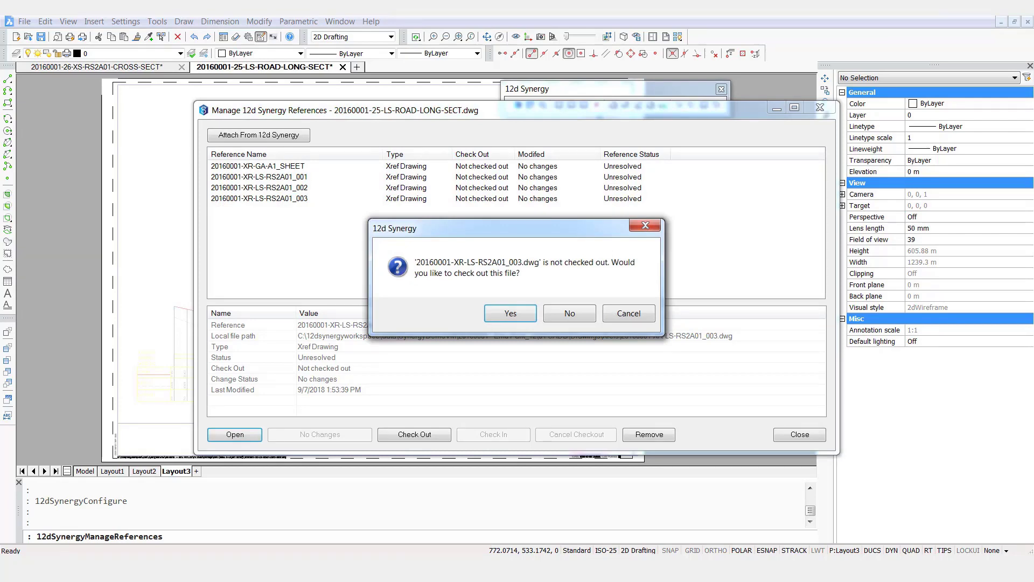
pyautogui.click(511, 313)
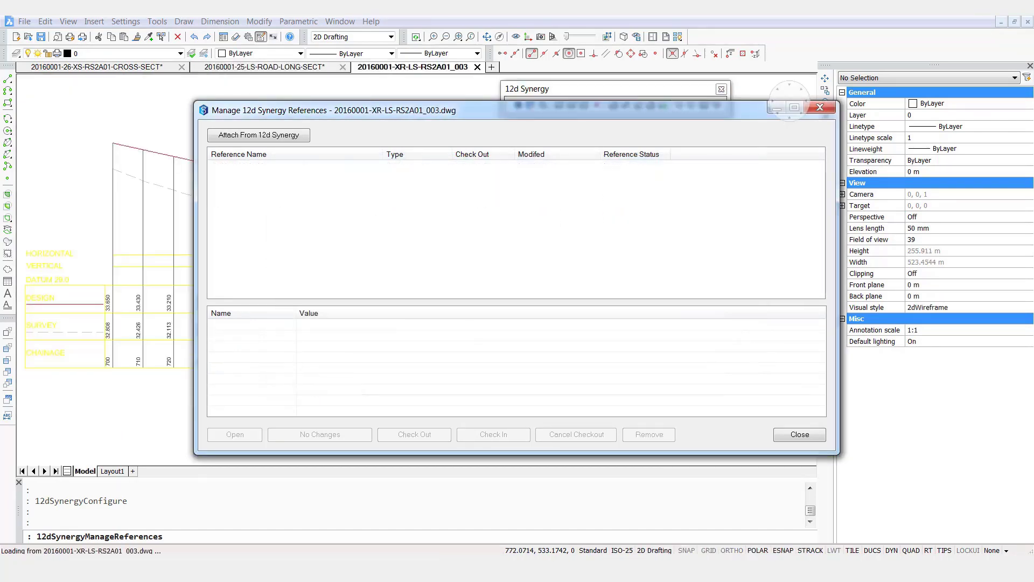
pyautogui.click(800, 434)
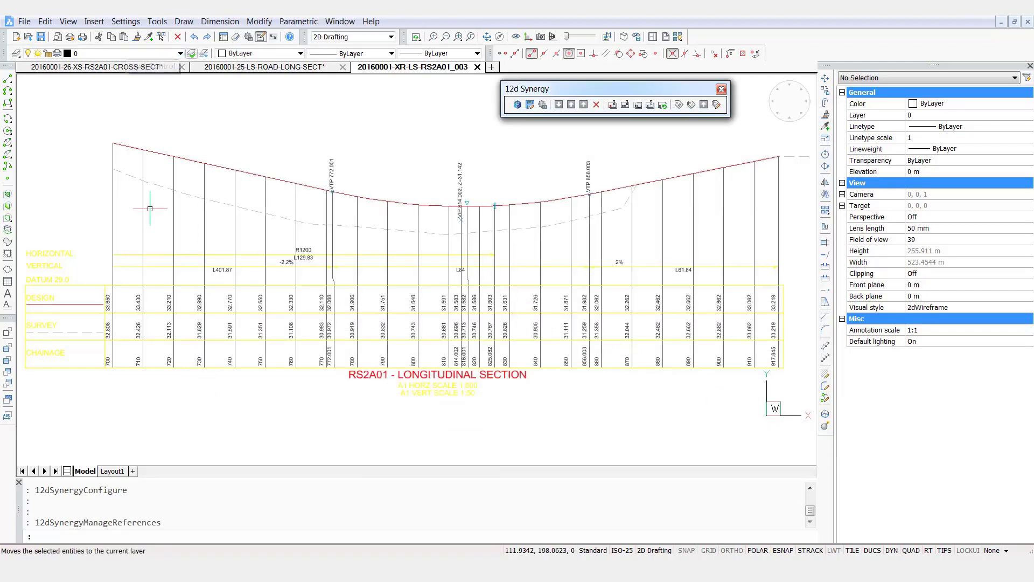
# Step: Make 12d_pen_050 the current layer and draw a single, slightly sloping line above the middle of the longitudinal section
pyautogui.click(179, 54)
pyautogui.click(97, 117)
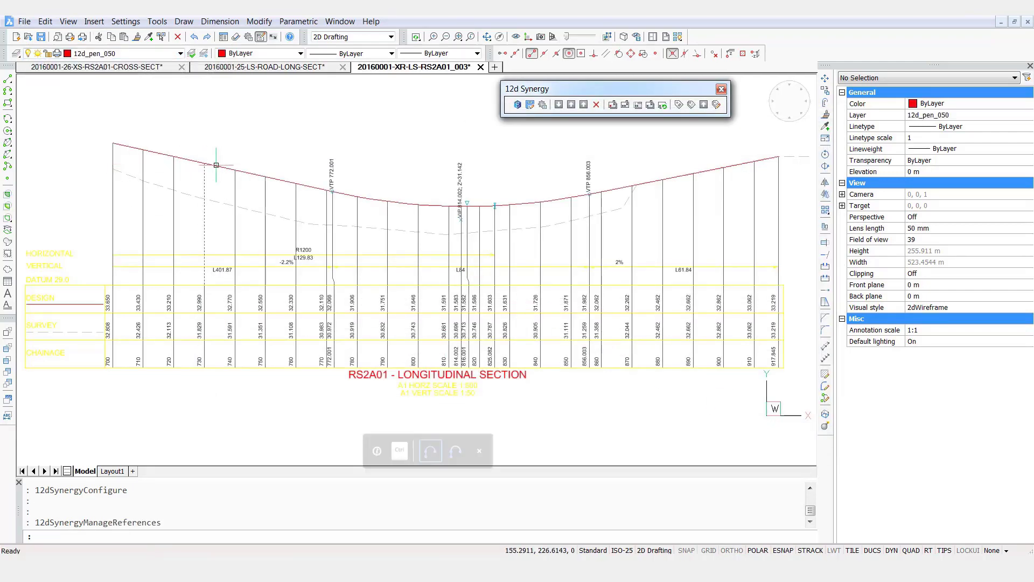
pyautogui.write('L')
pyautogui.press('Return')
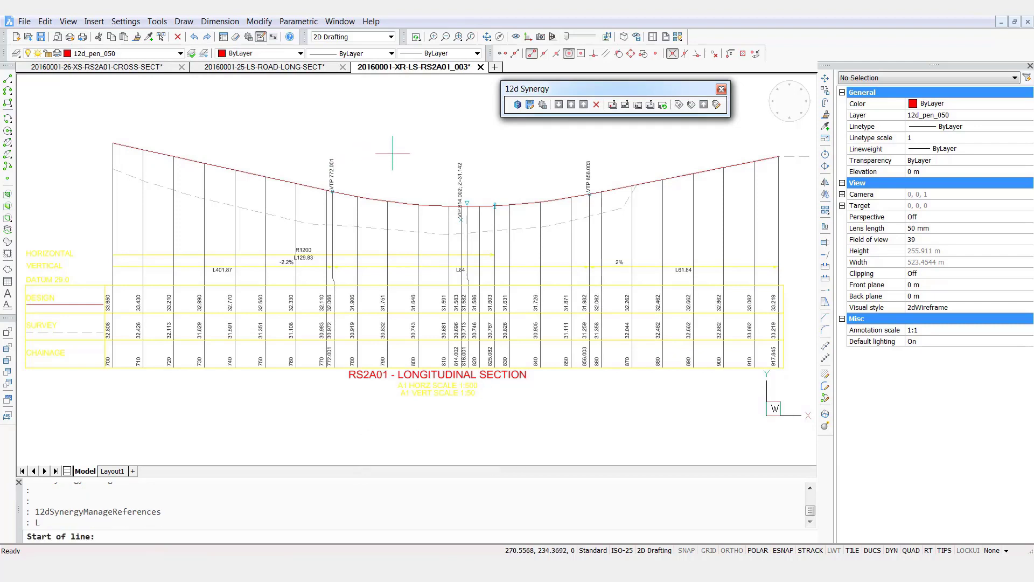
pyautogui.click(399, 147)
pyautogui.click(528, 153)
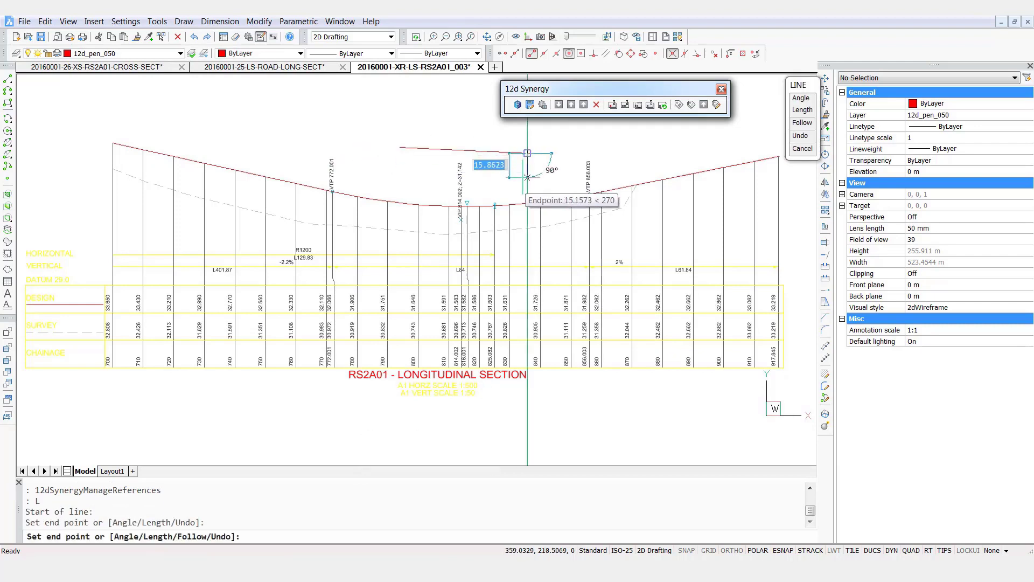
pyautogui.press('Escape')
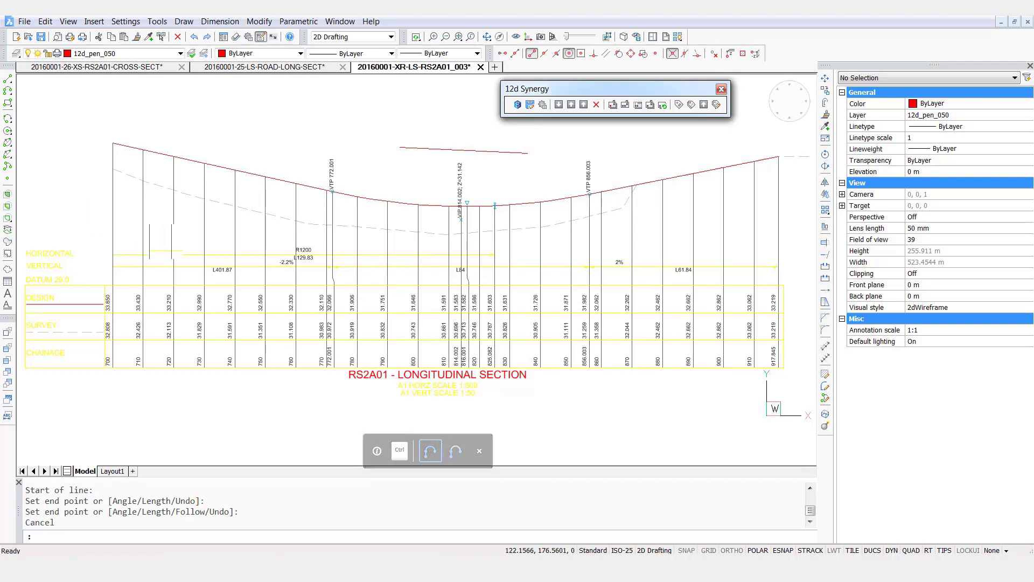
# Step: Save 20160001-XR-LS-RS2A01_003 and check it in to 12d Synergy with the Daily Check-in description
pyautogui.scroll(-1, 162, 236)
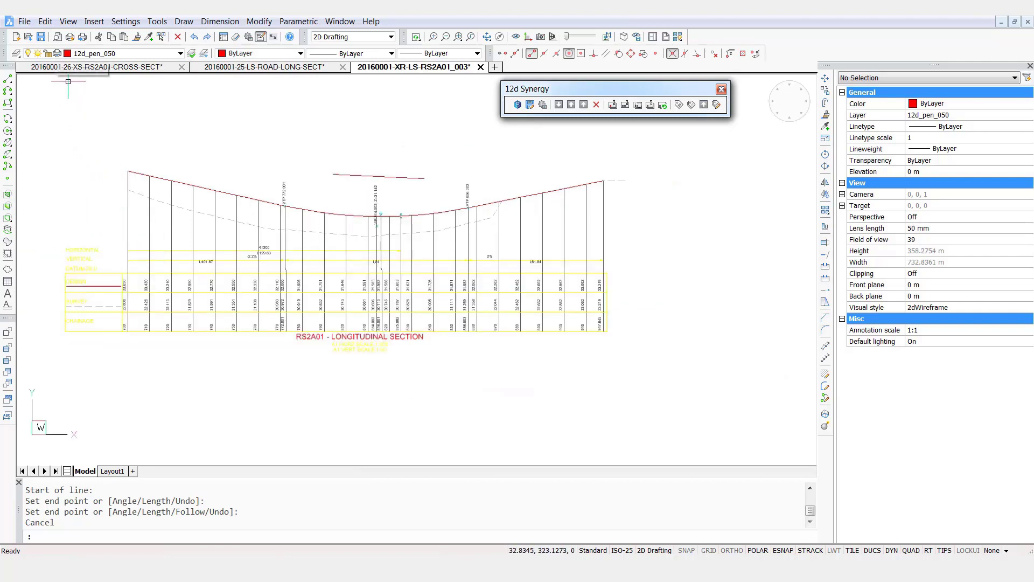
pyautogui.hotkey('ctrl', 's')
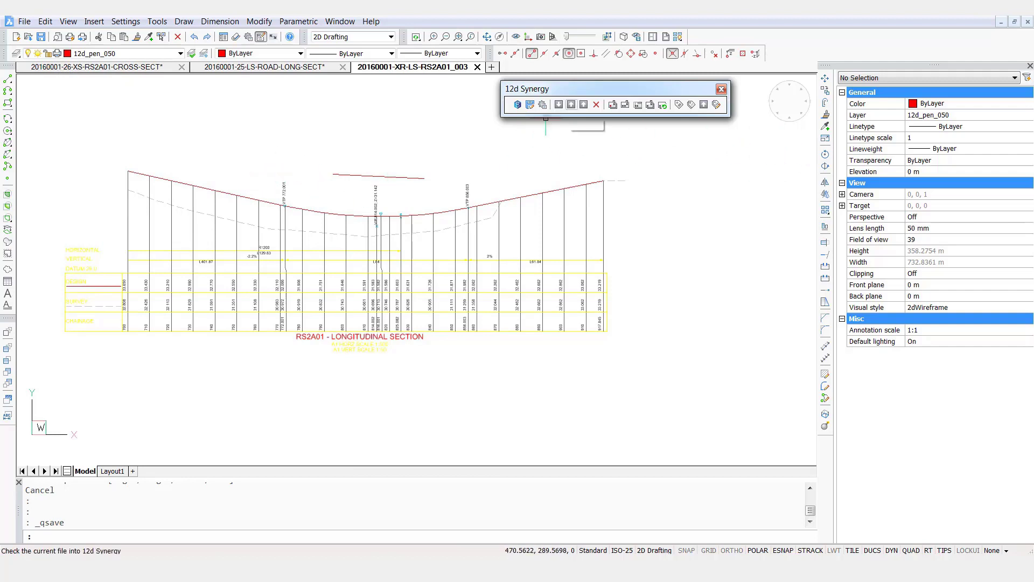
pyautogui.click(571, 104)
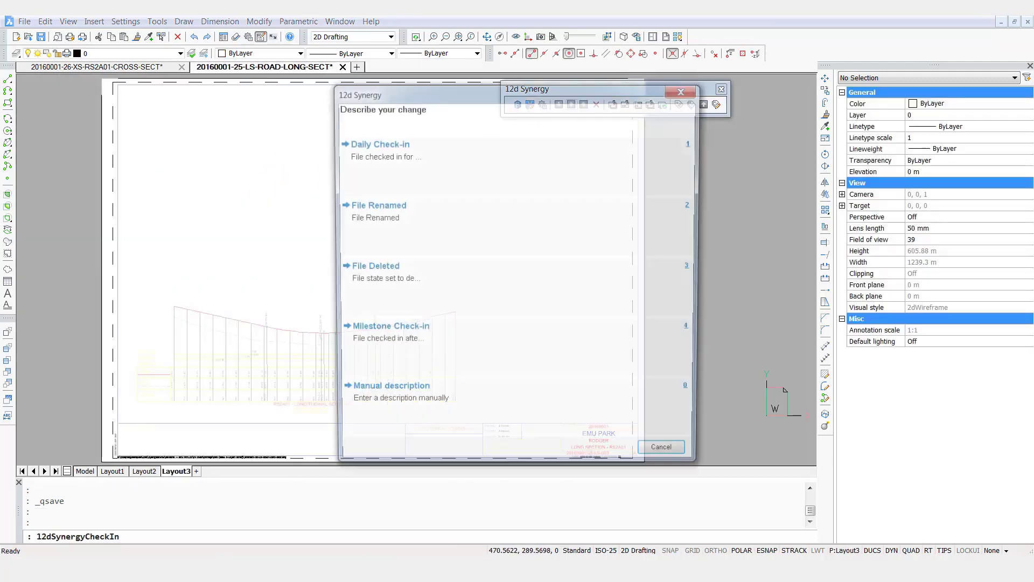
pyautogui.click(517, 165)
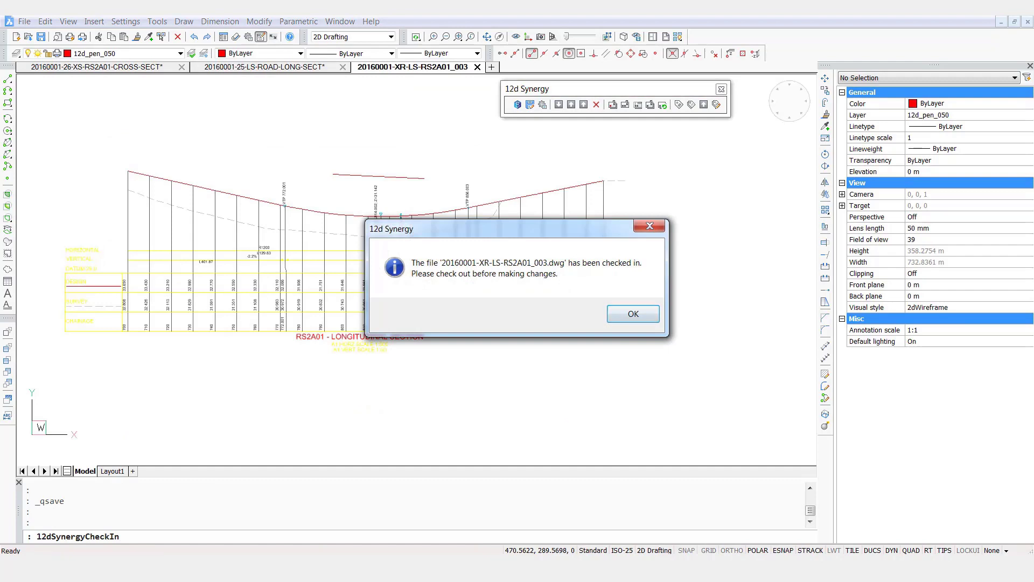
pyautogui.click(633, 313)
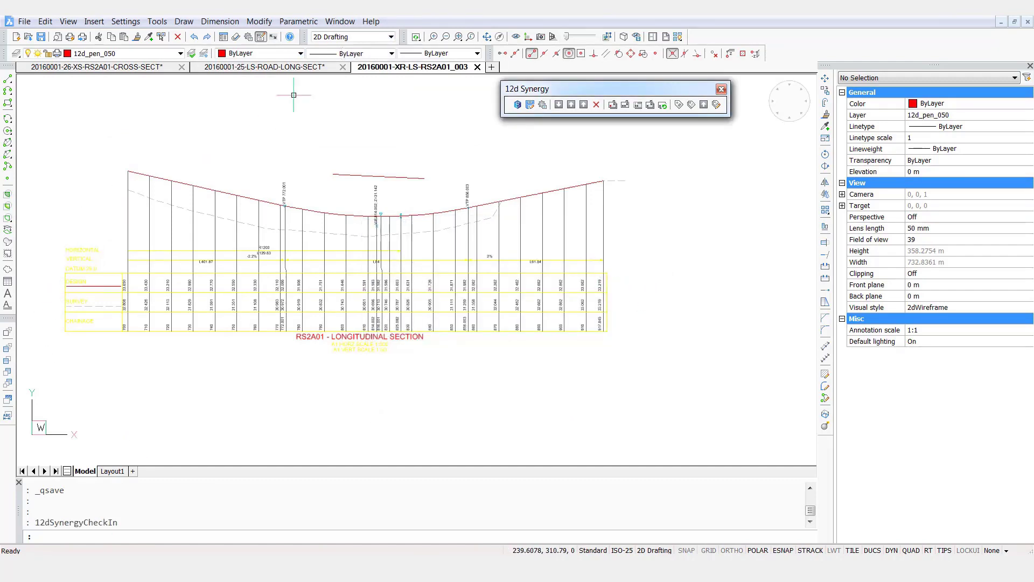
pyautogui.click(285, 67)
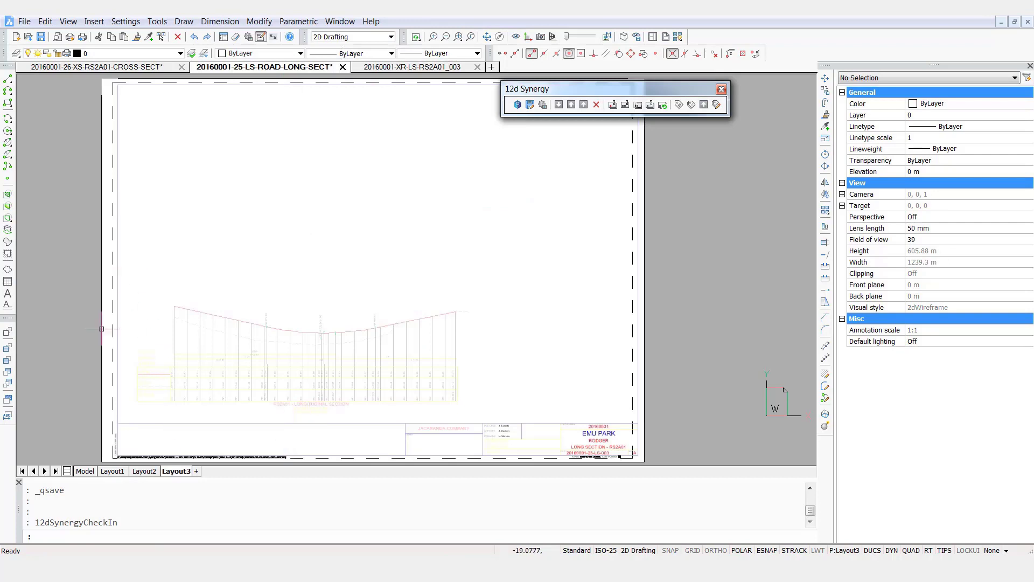
pyautogui.click(85, 470)
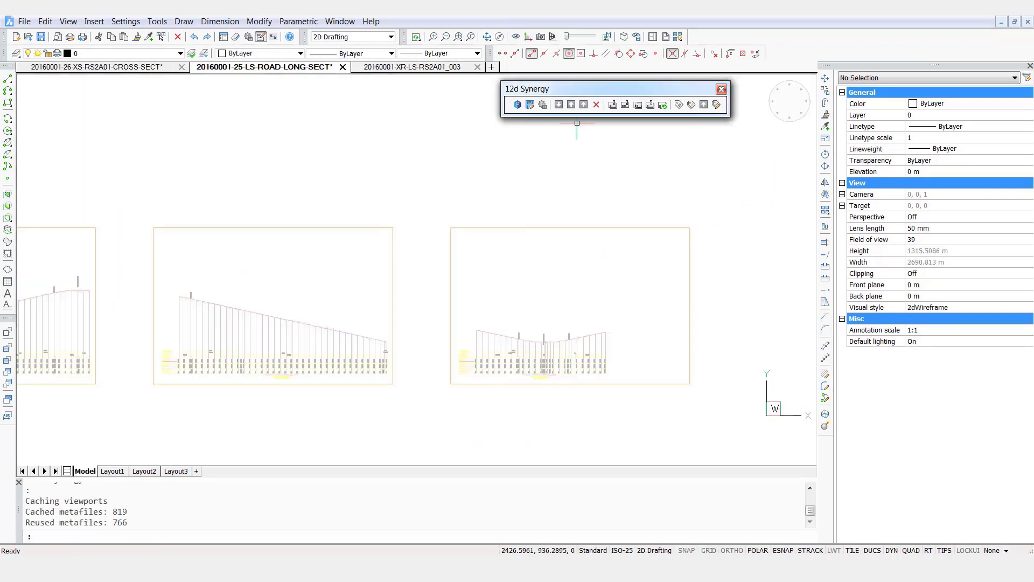
pyautogui.click(663, 104)
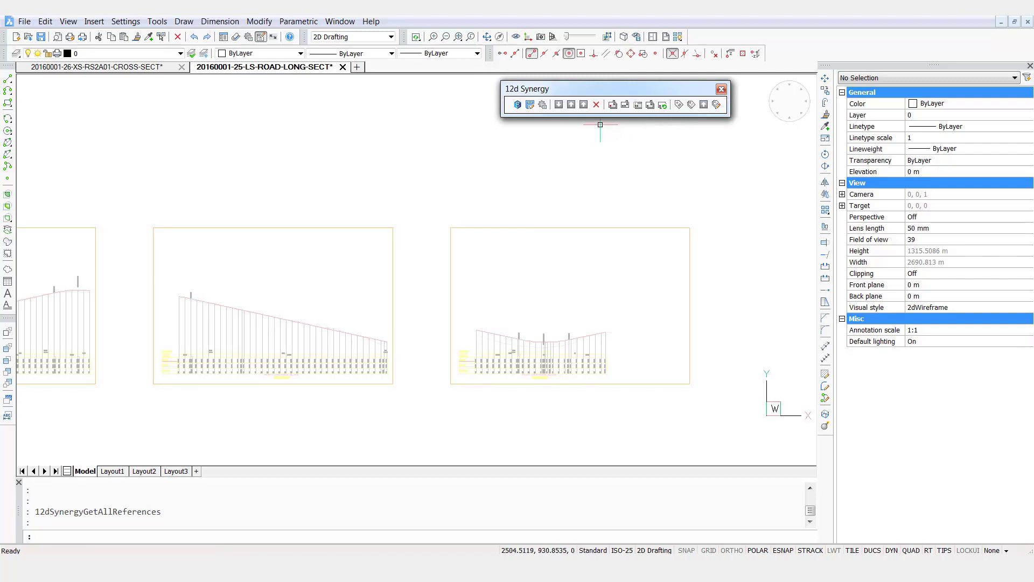
# Step: Recheck the 12d Synergy plugin settings and get all references once more, displaying Layout3 of the long section drawing
pyautogui.click(542, 104)
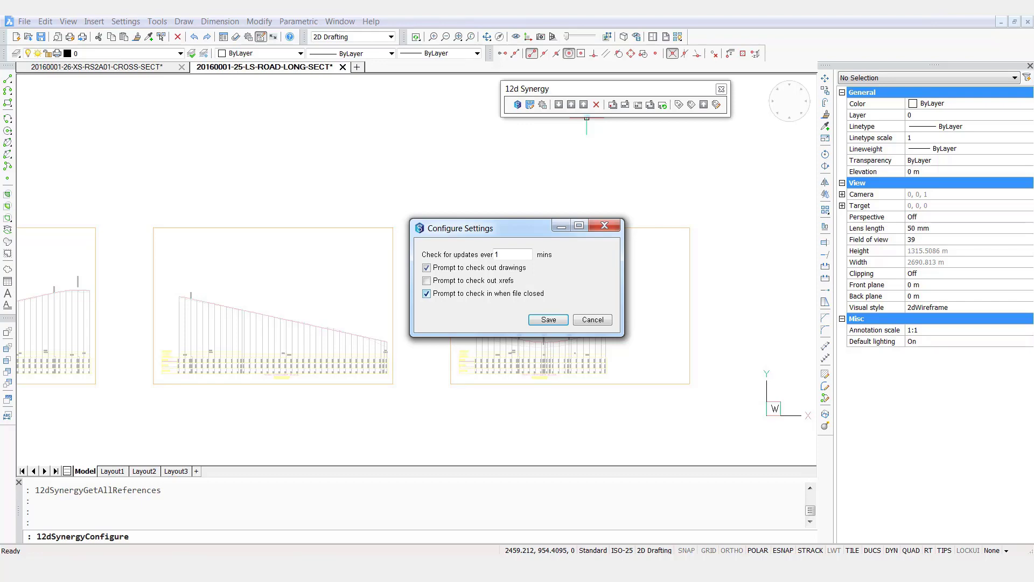
pyautogui.click(548, 320)
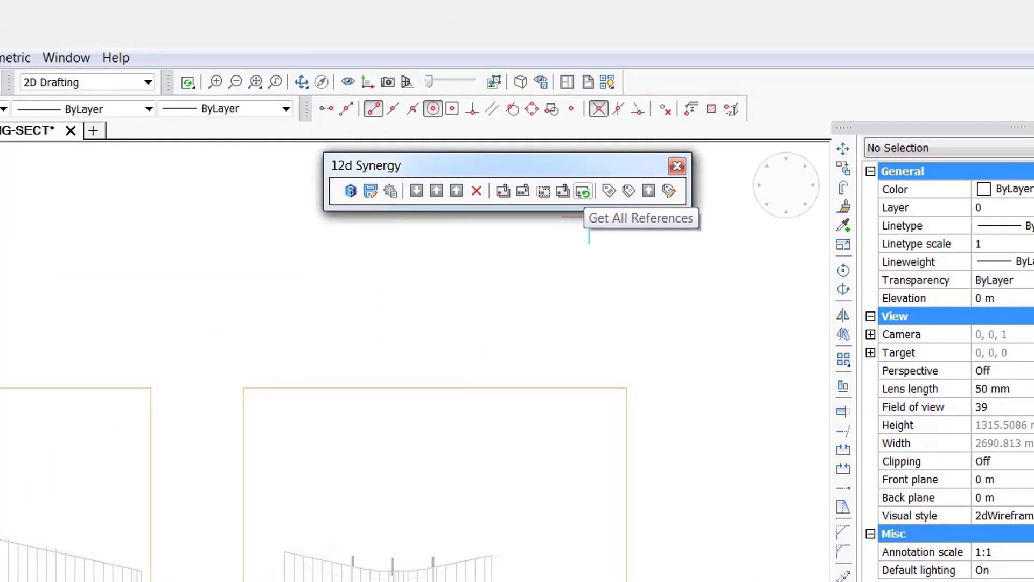
pyautogui.click(582, 192)
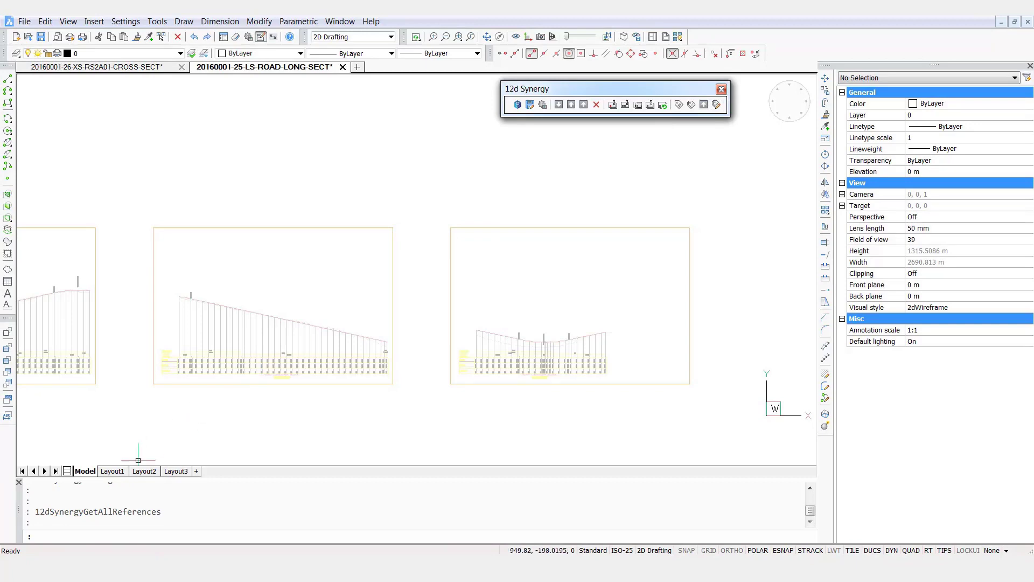
pyautogui.click(176, 470)
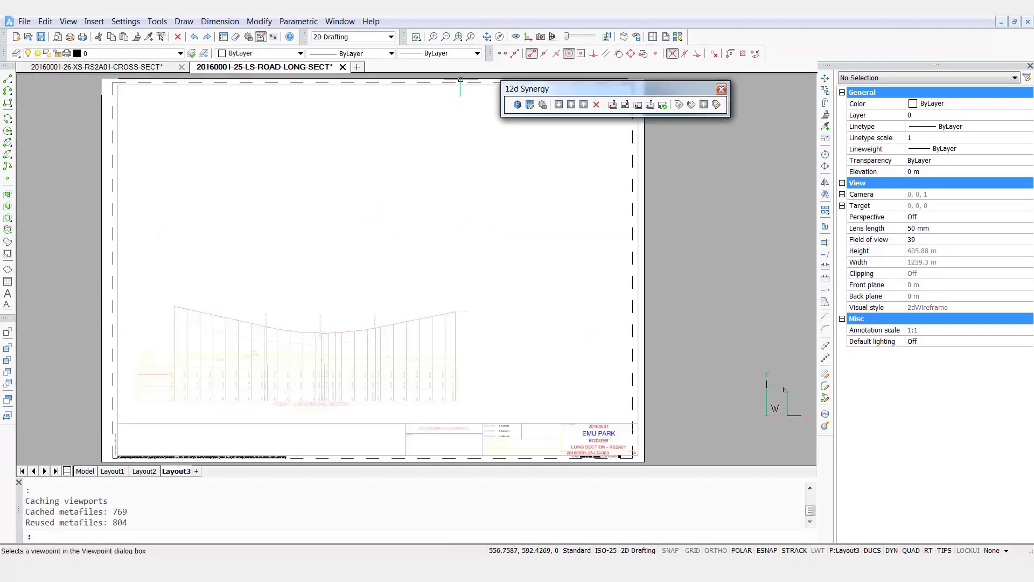